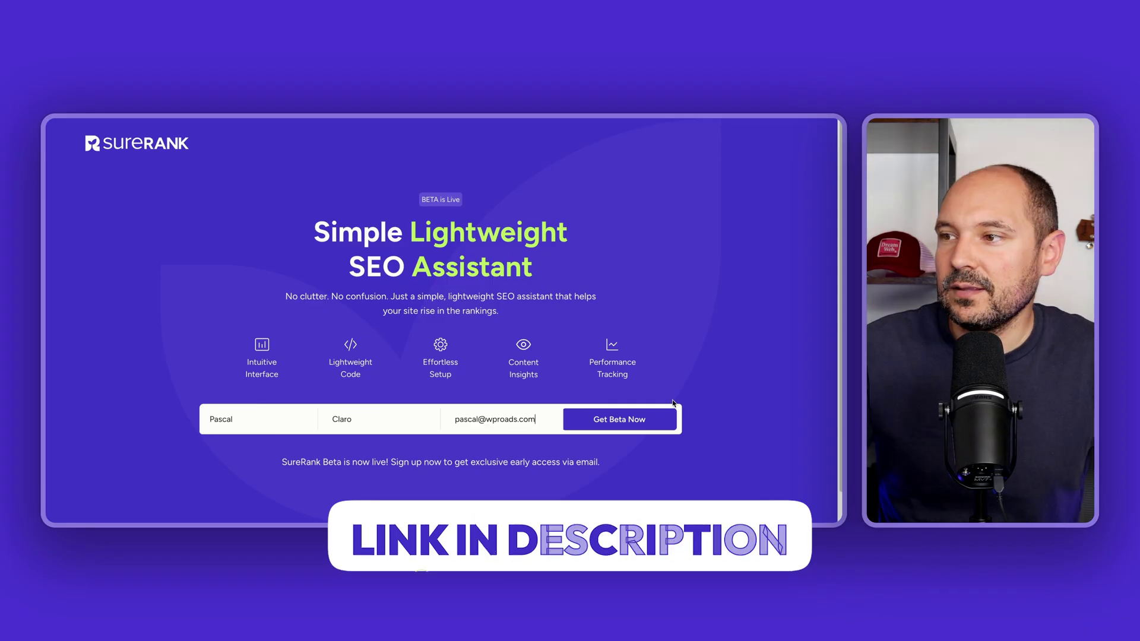
- Submit the SureRank beta sign-up form with first name, last name and e-mail
click(632, 425)
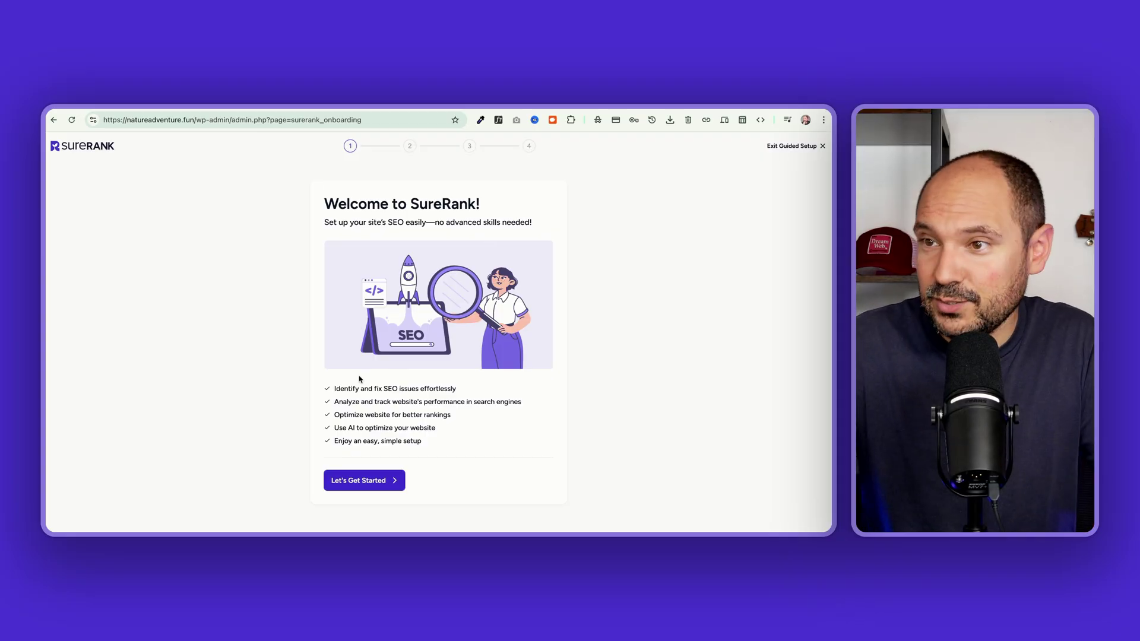
scroll(371, 392, up, 5)
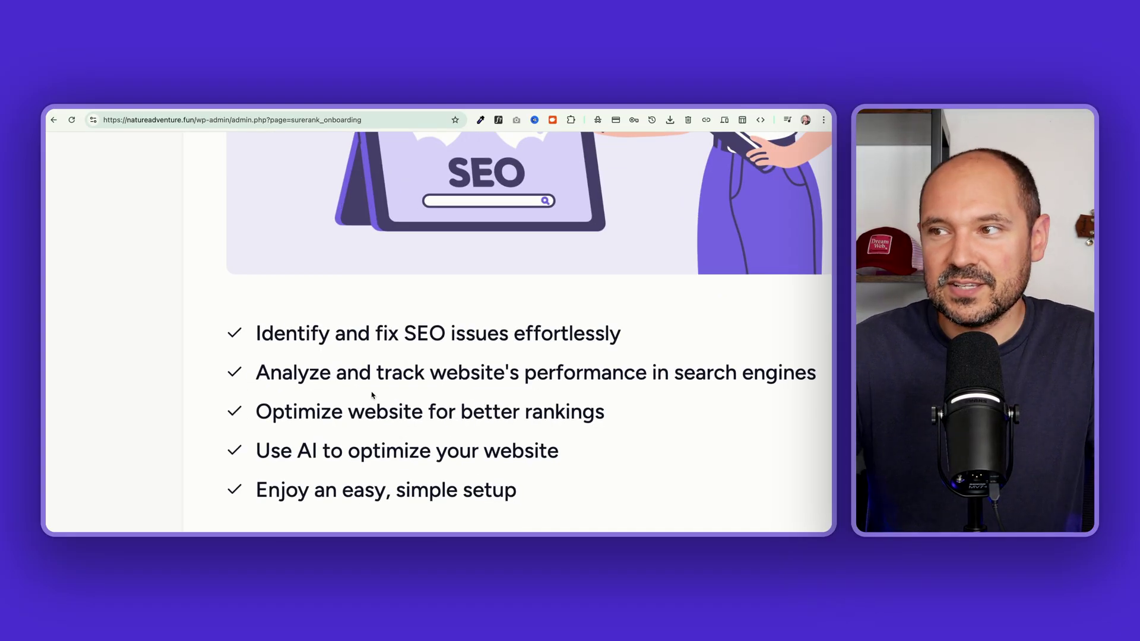
scroll(372, 395, down, 2)
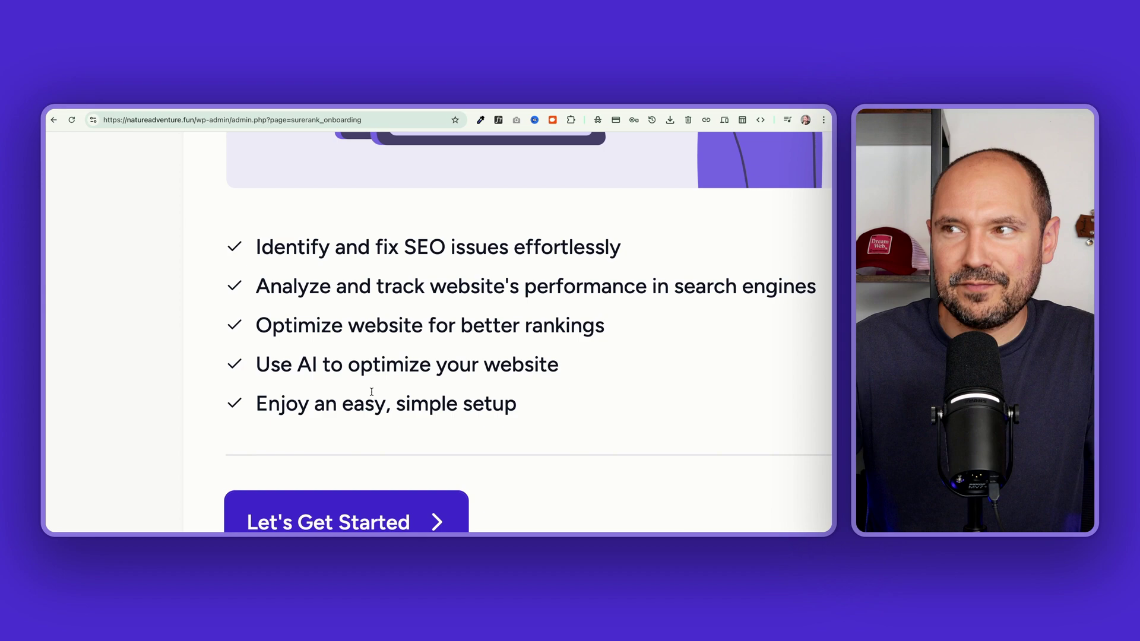
scroll(254, 279, right, 3)
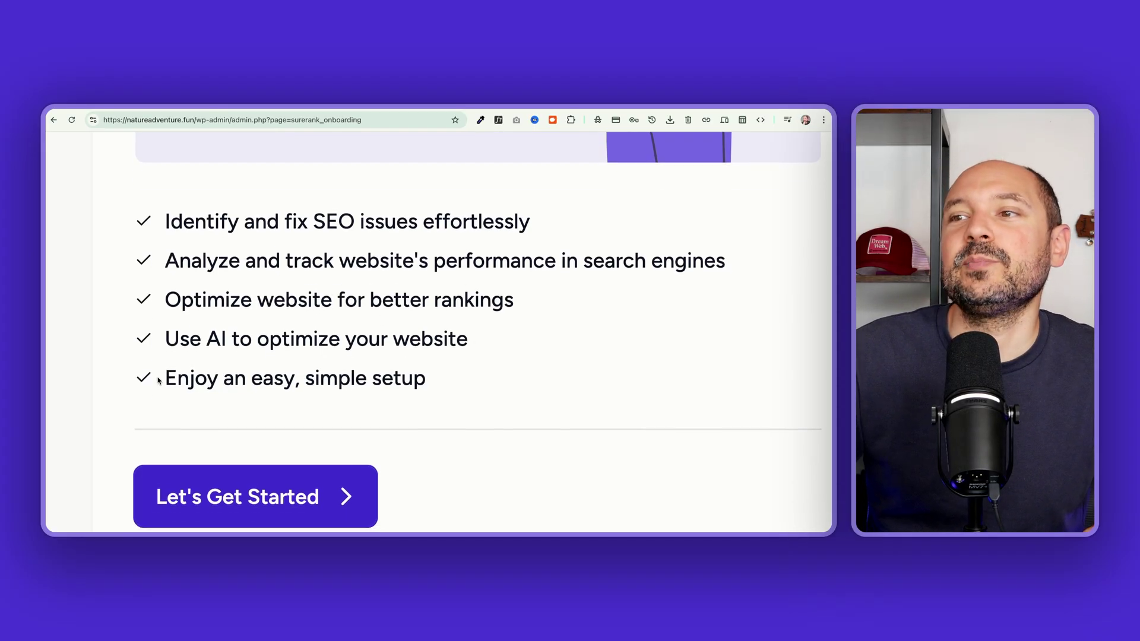
- Start the guided setup and choose Business Website with Educational Organization as the organization type
click(363, 480)
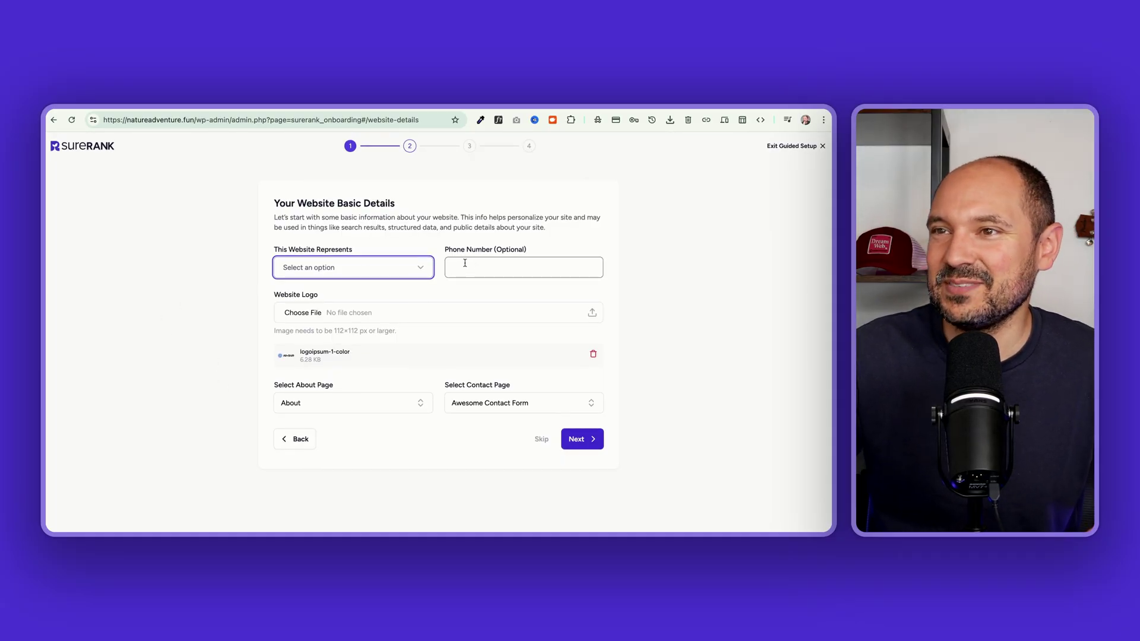
click(344, 266)
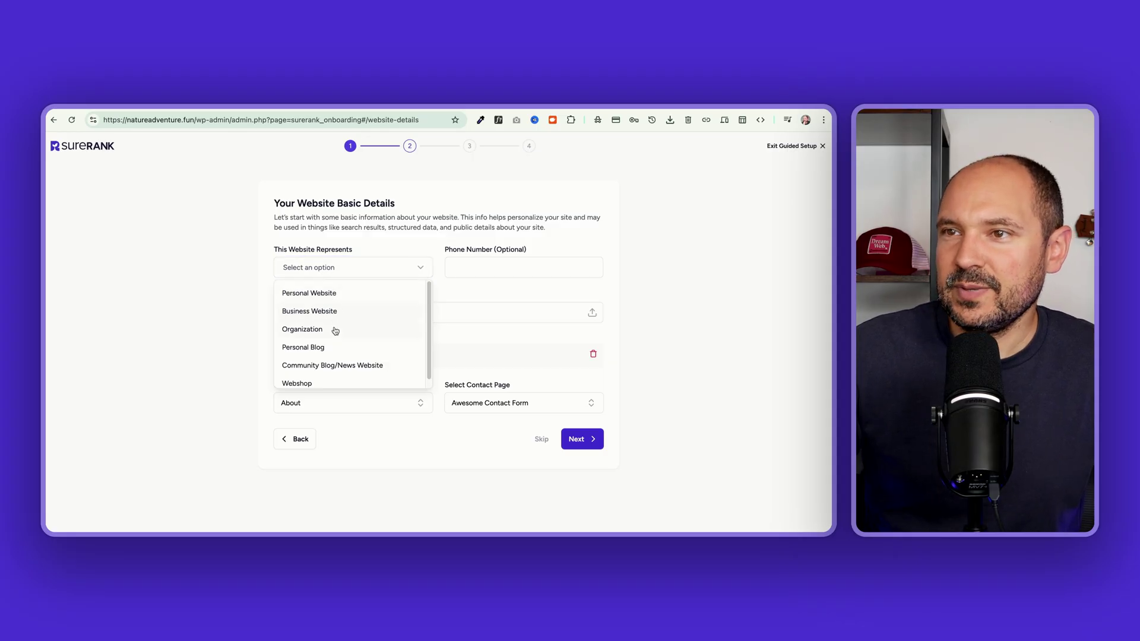
click(326, 310)
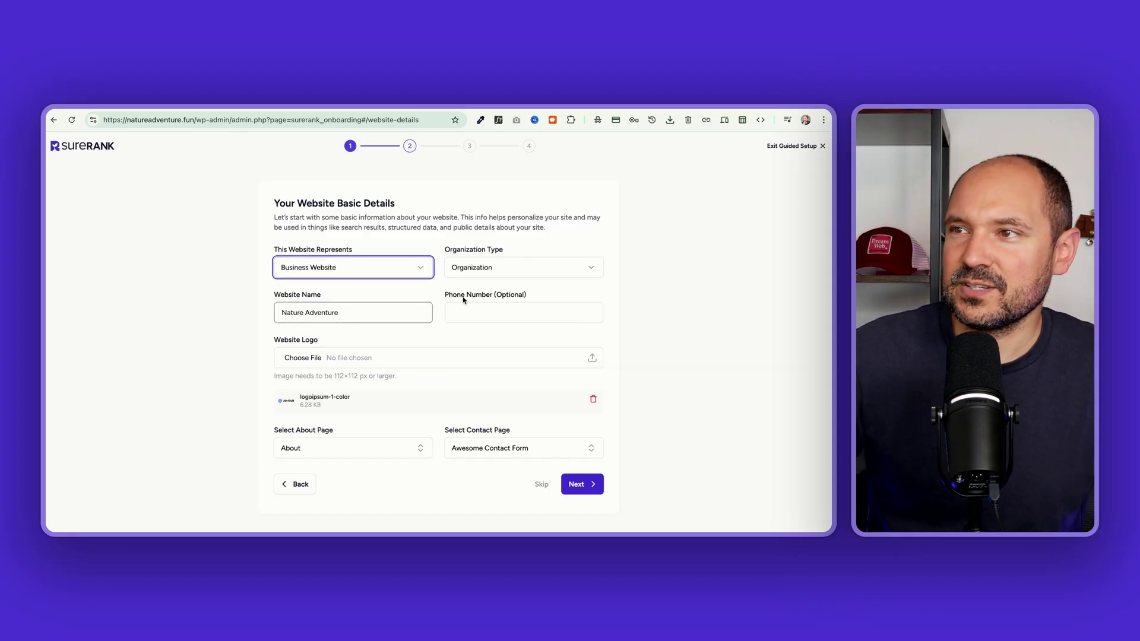
click(514, 267)
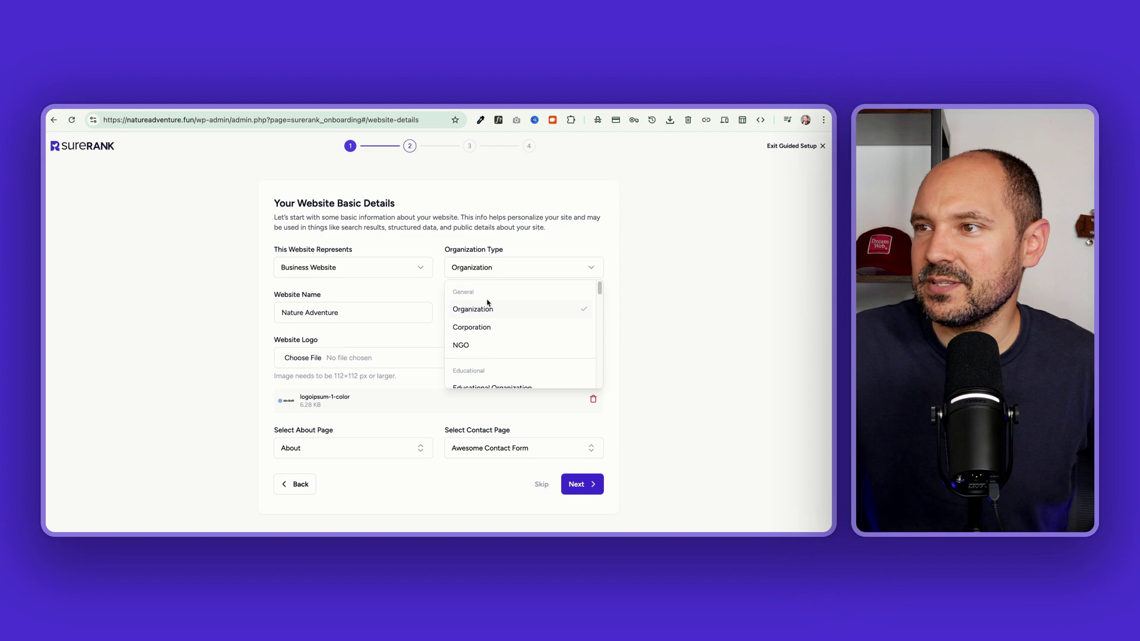
scroll(504, 348, down, 2)
scroll(505, 347, down, 3)
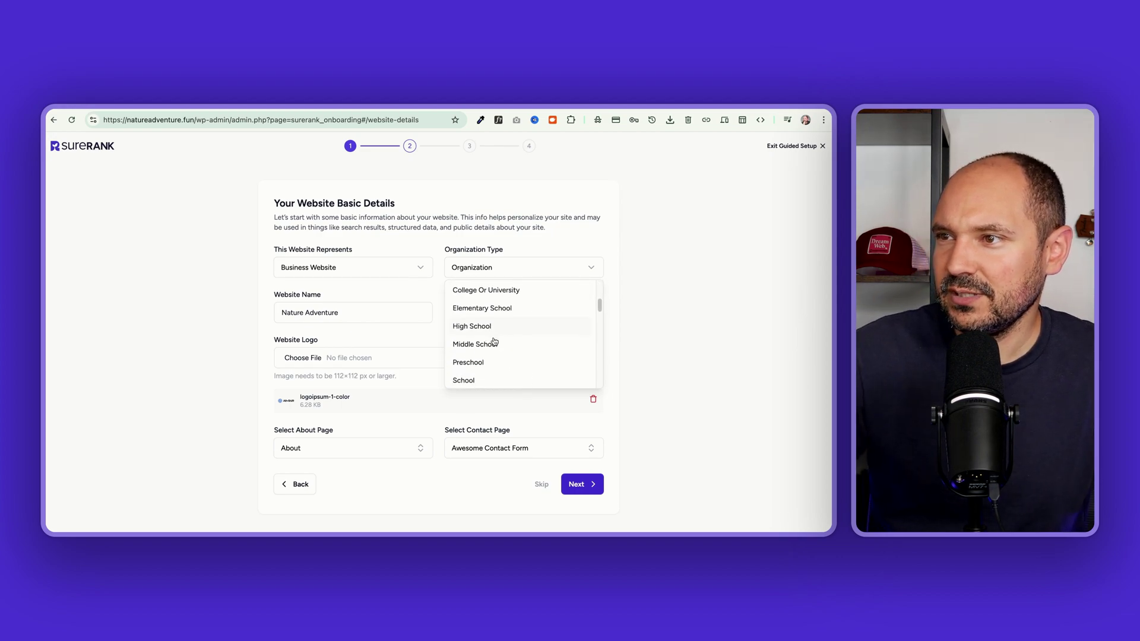
scroll(490, 314, up, 1)
click(485, 298)
- Enter Nature Adventure as the website name and pick a logo from the Media Library
click(331, 313)
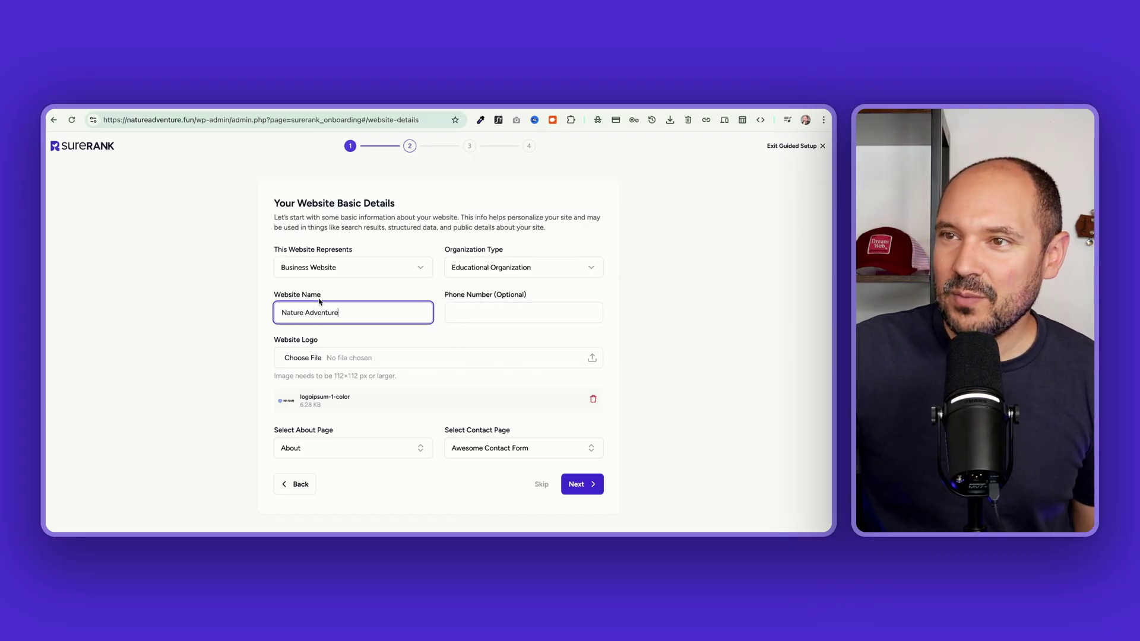
click(504, 313)
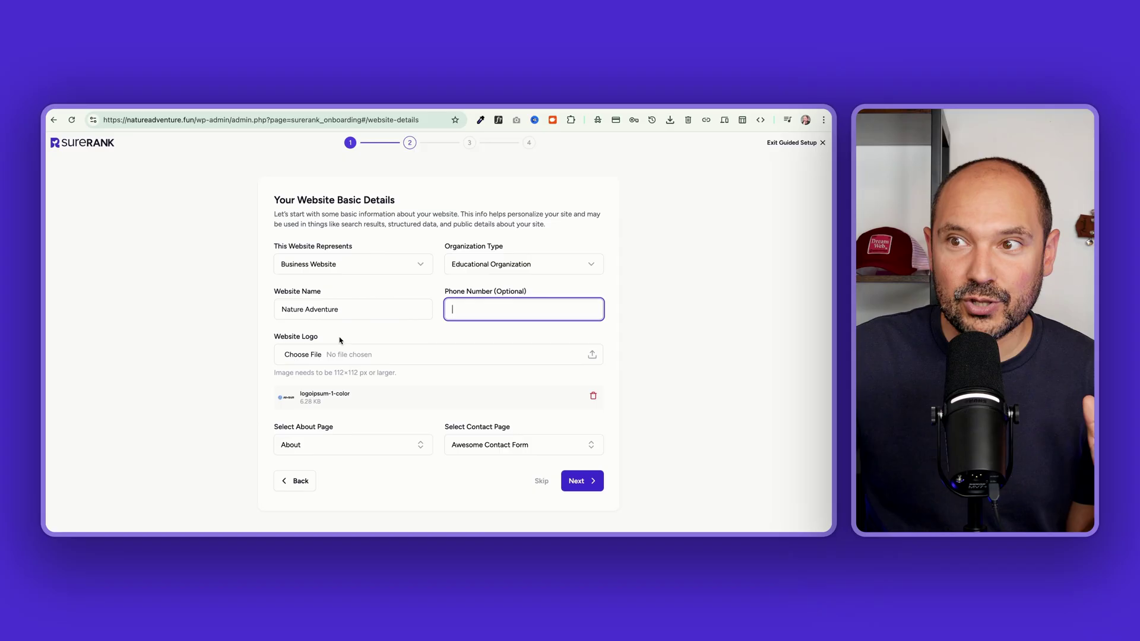
click(375, 358)
scroll(329, 325, down, 3)
click(451, 371)
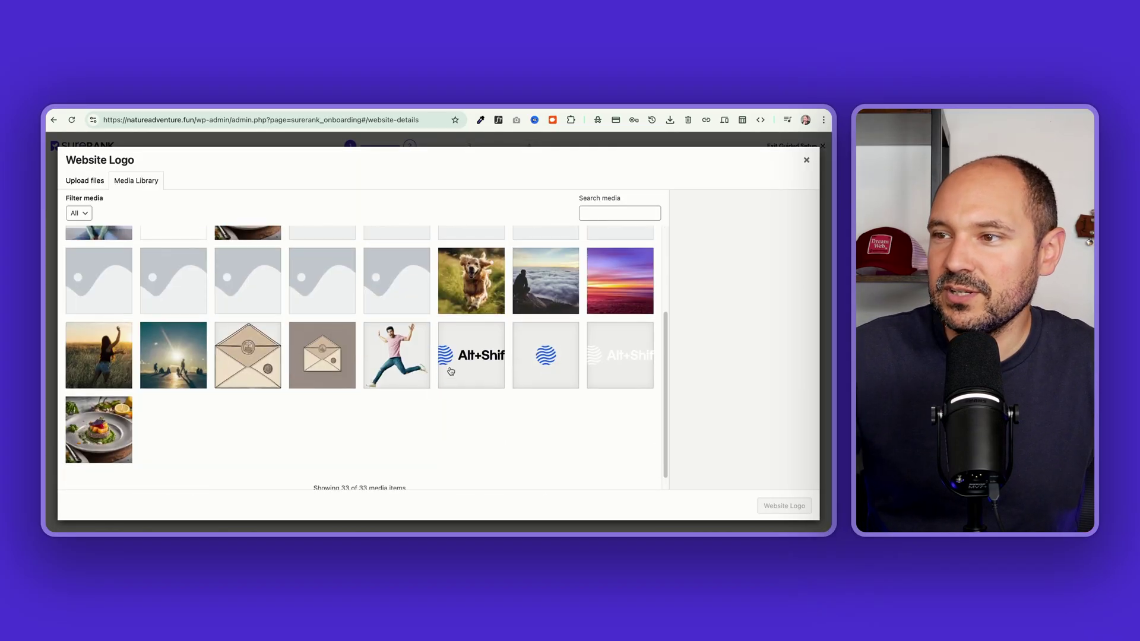
click(785, 504)
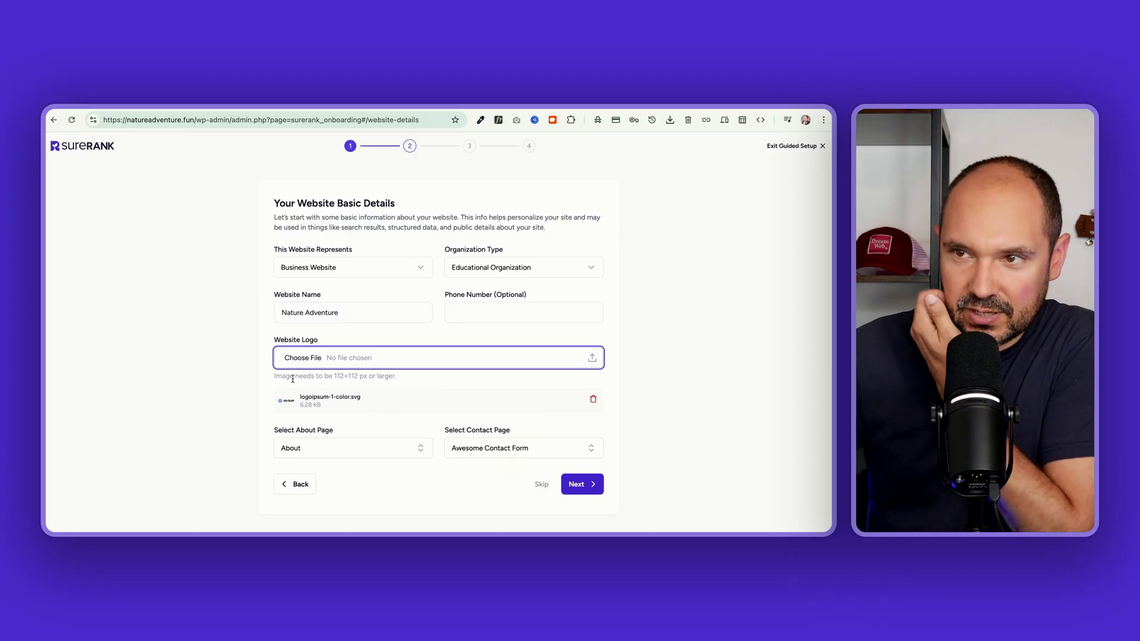
- Replace the logo with logoipsum-374.png and keep About as the about page
click(393, 359)
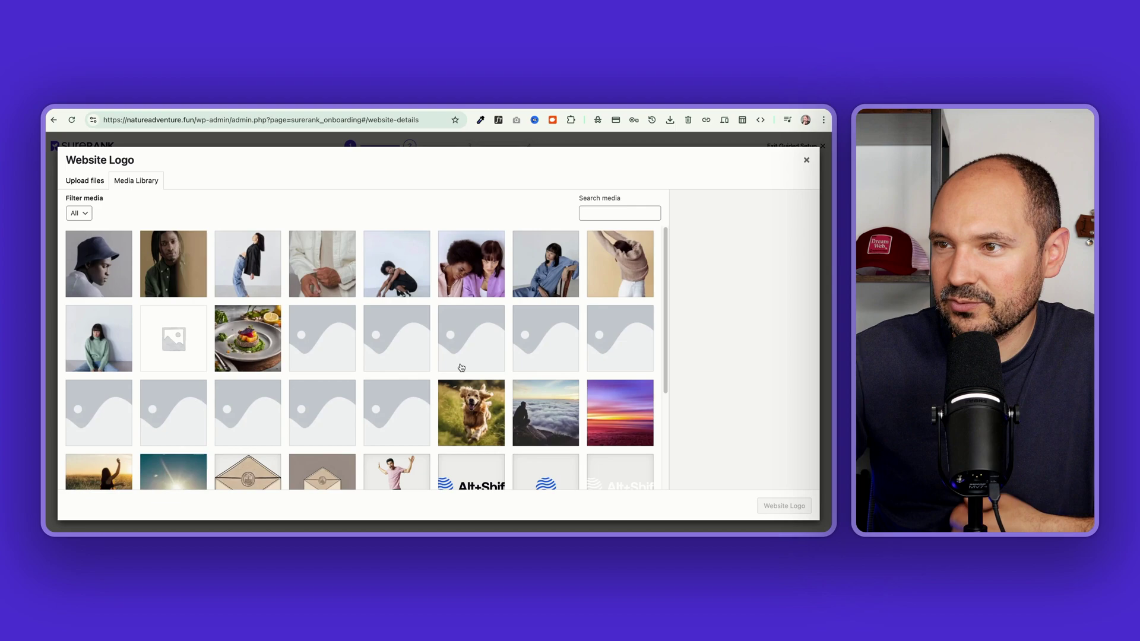
scroll(548, 391, down, 3)
click(552, 352)
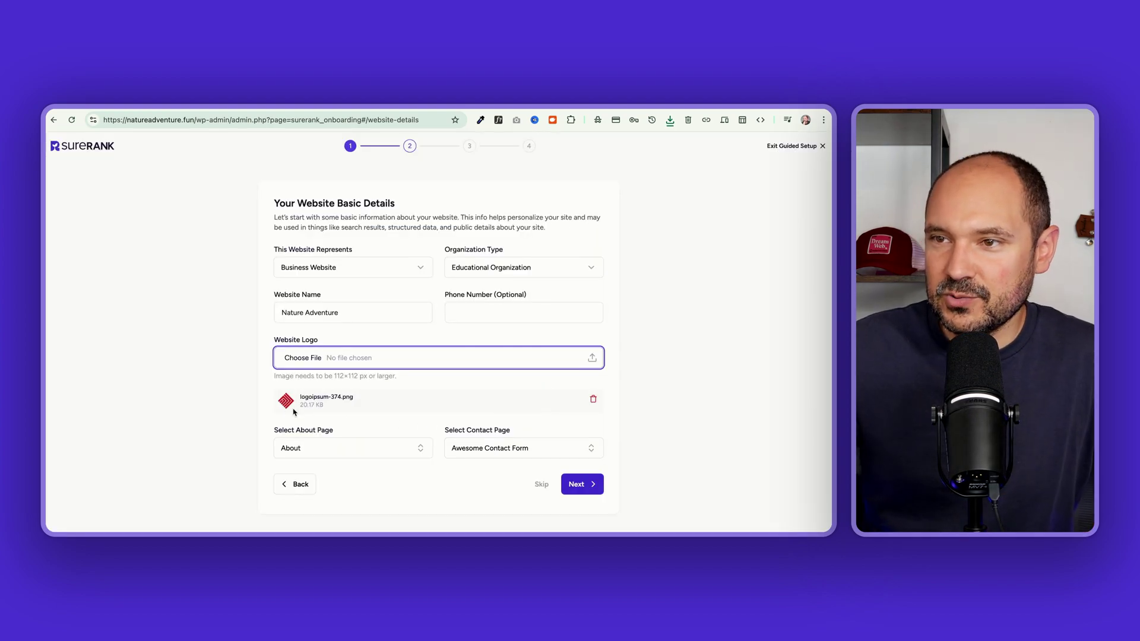
click(312, 450)
click(309, 450)
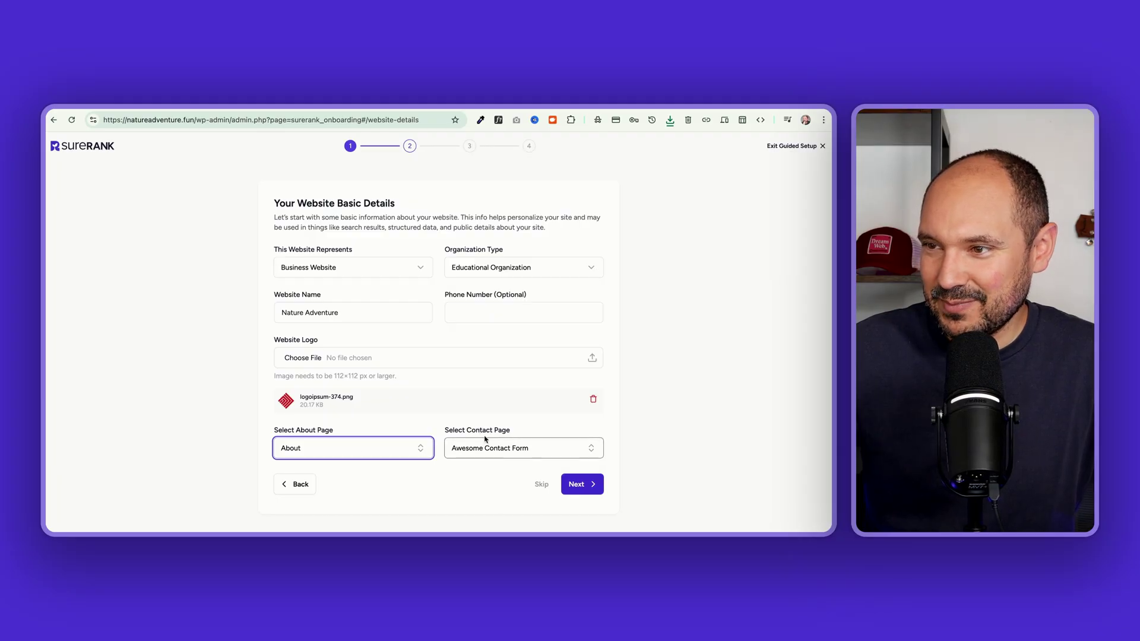
- Enter # as the Facebook, X and Instagram profile links, then advance to user details
click(577, 485)
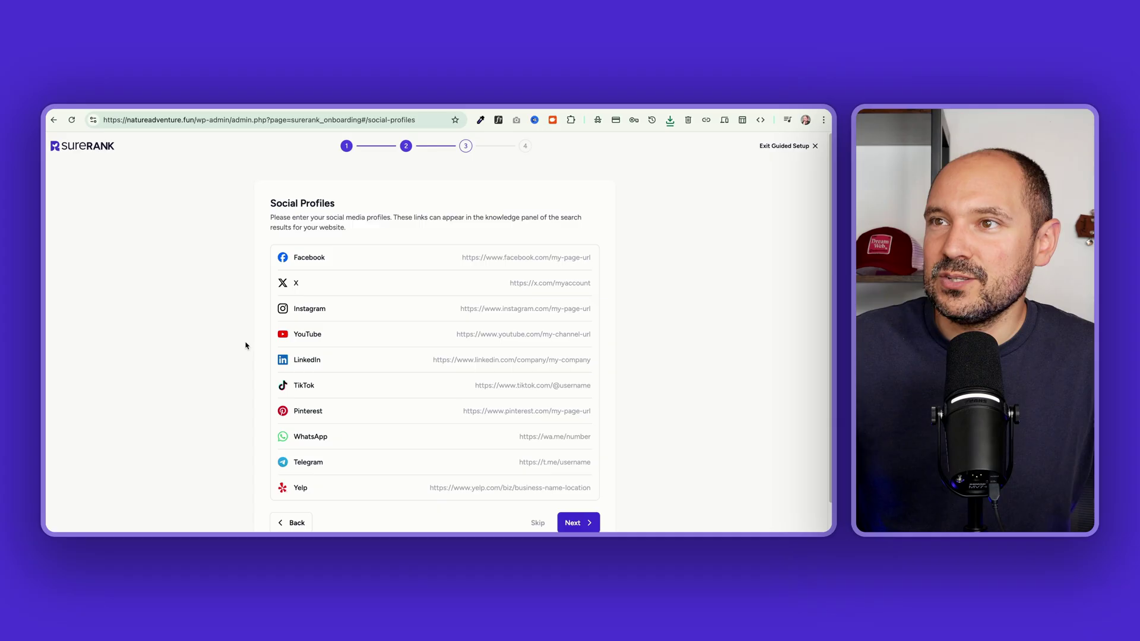
scroll(219, 330, down, 1)
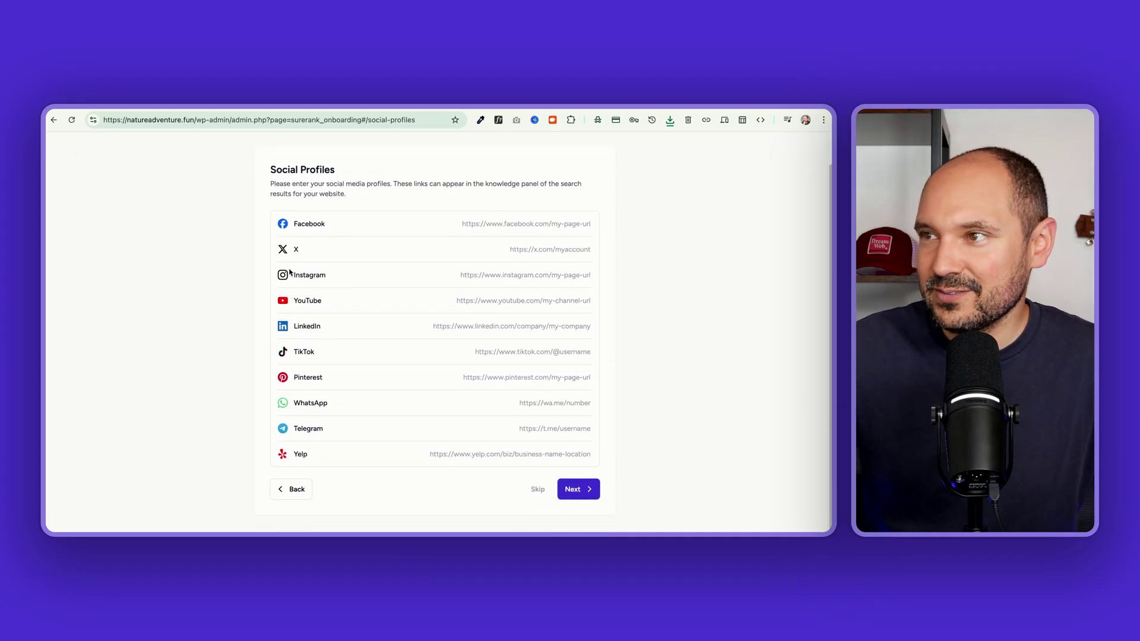
click(588, 223)
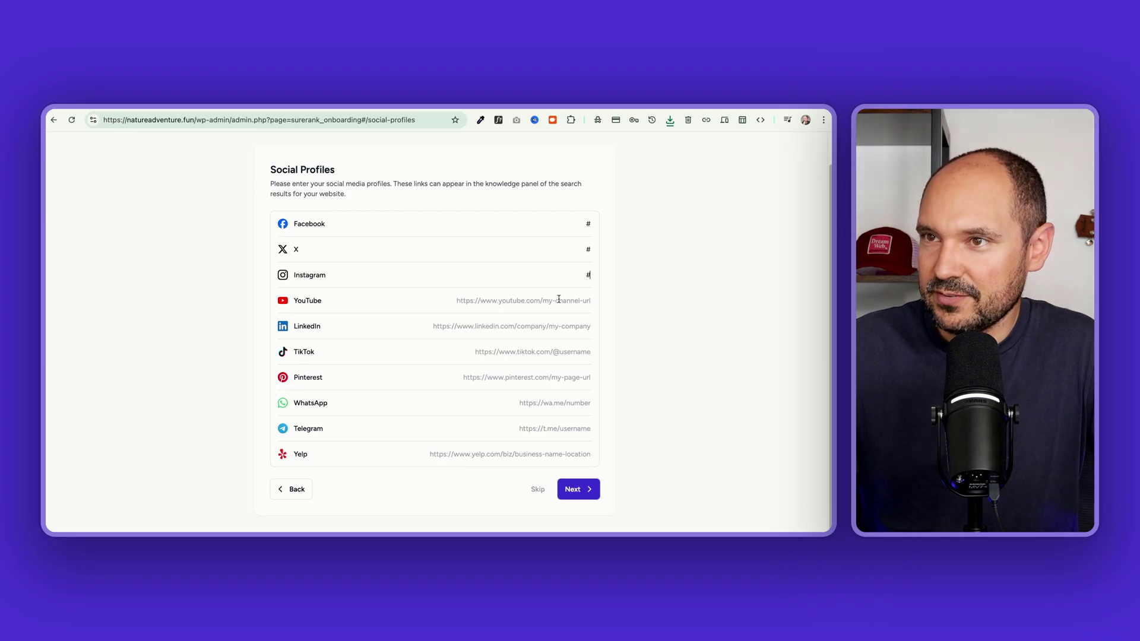
click(576, 491)
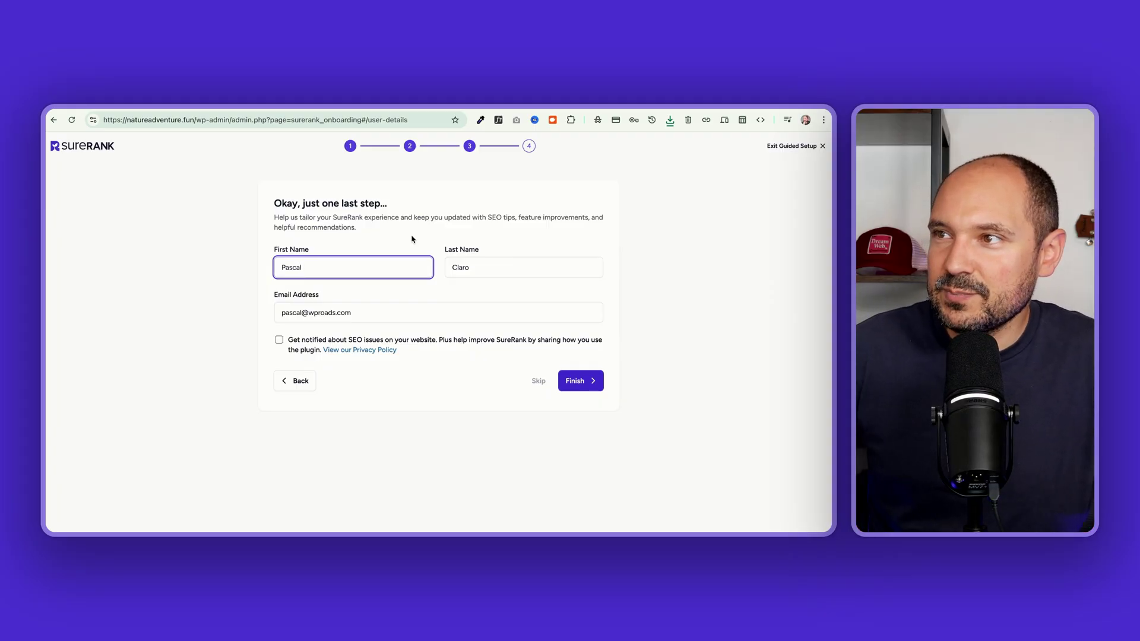
- Opt in to SEO-issue notifications and finish the guided setup
click(277, 340)
click(278, 340)
click(585, 384)
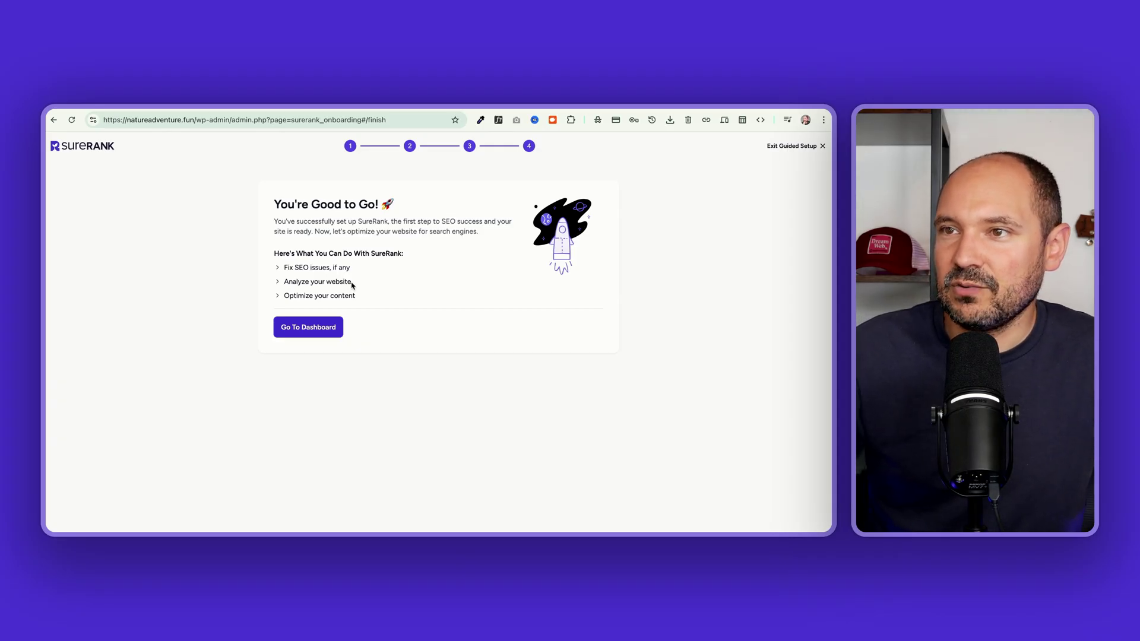
- From the dashboard, connect Search Console via the Google account, granting all permissions with Seleziona tutto
click(307, 327)
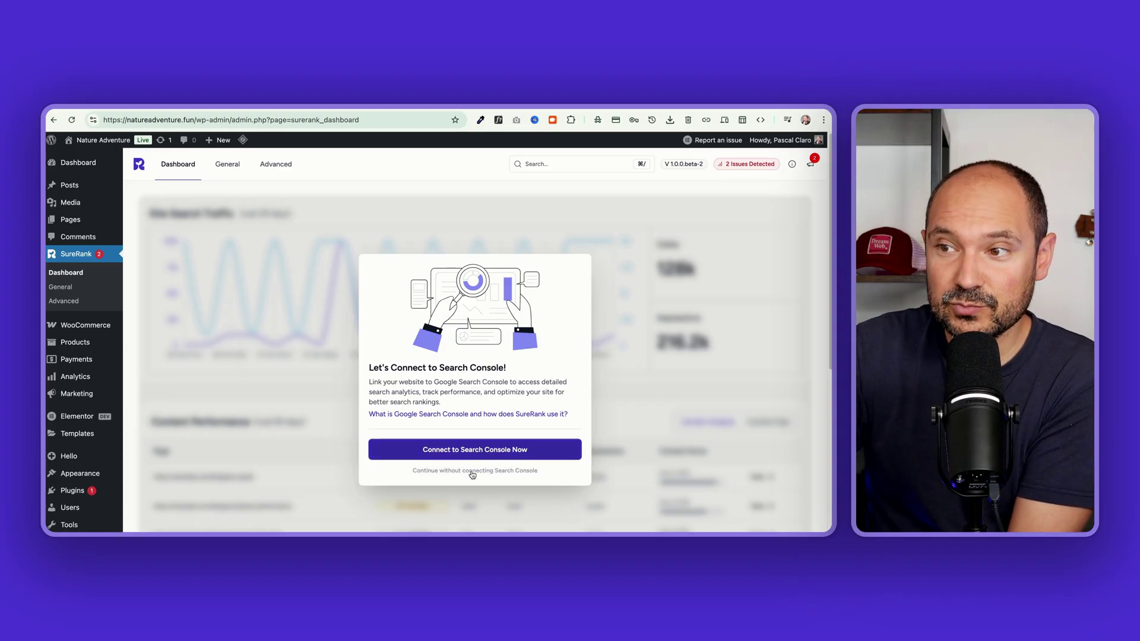
click(472, 453)
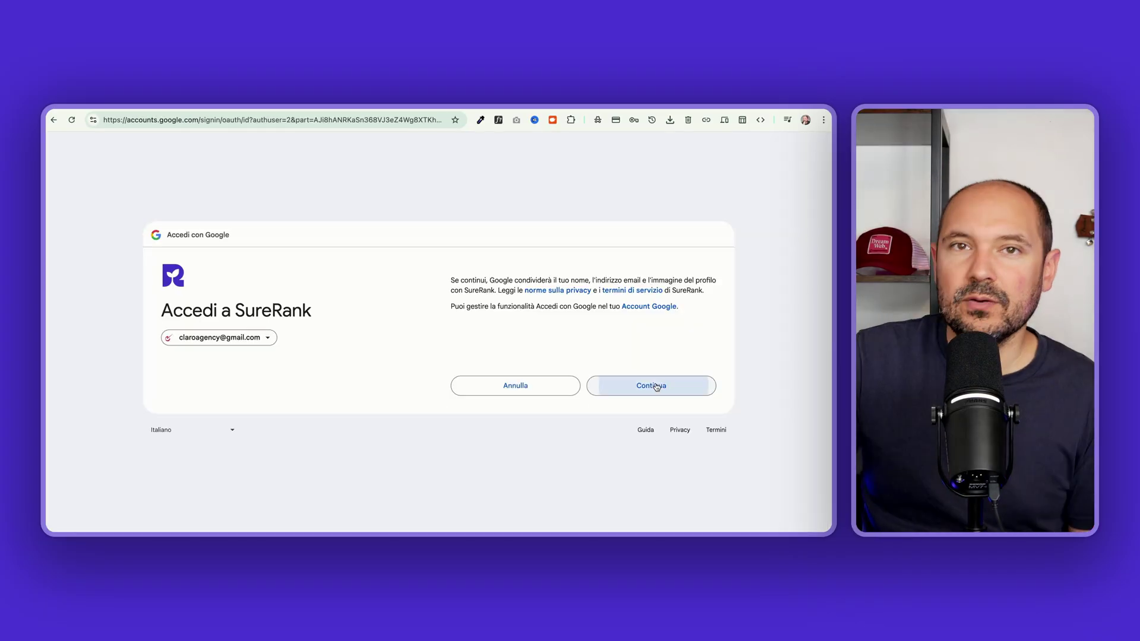
click(649, 384)
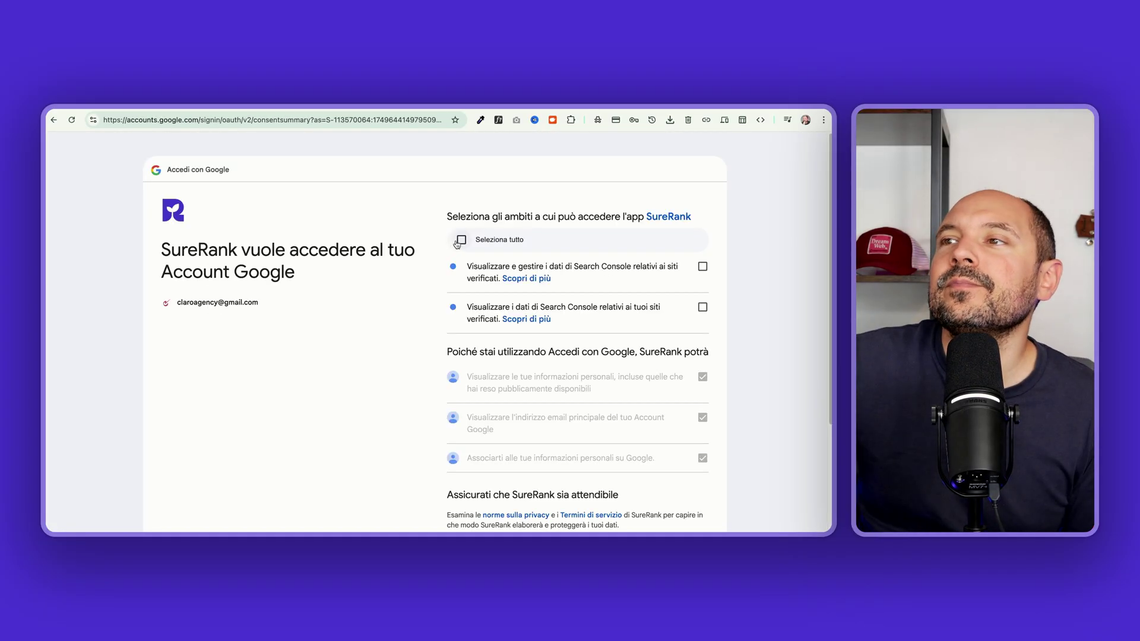
click(461, 240)
scroll(384, 343, down, 3)
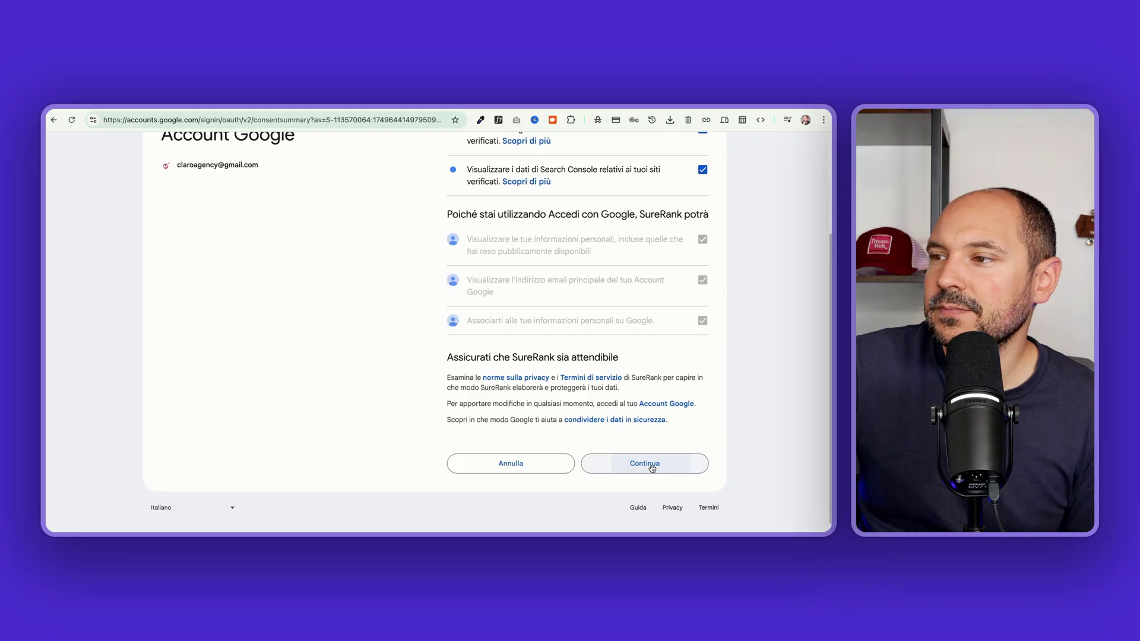
click(652, 468)
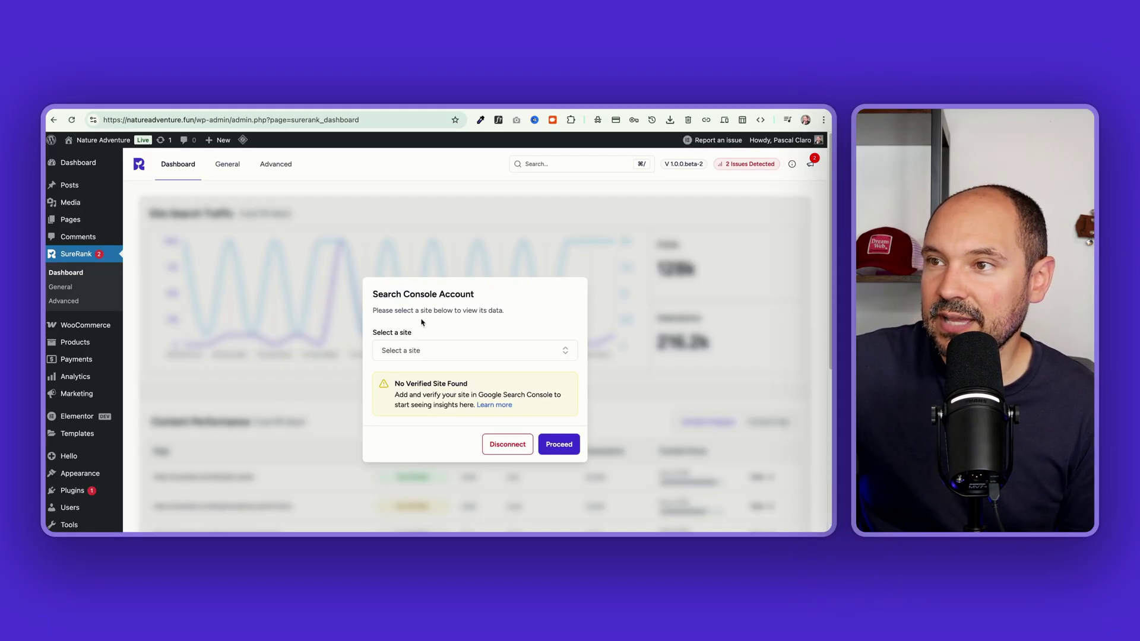
click(416, 350)
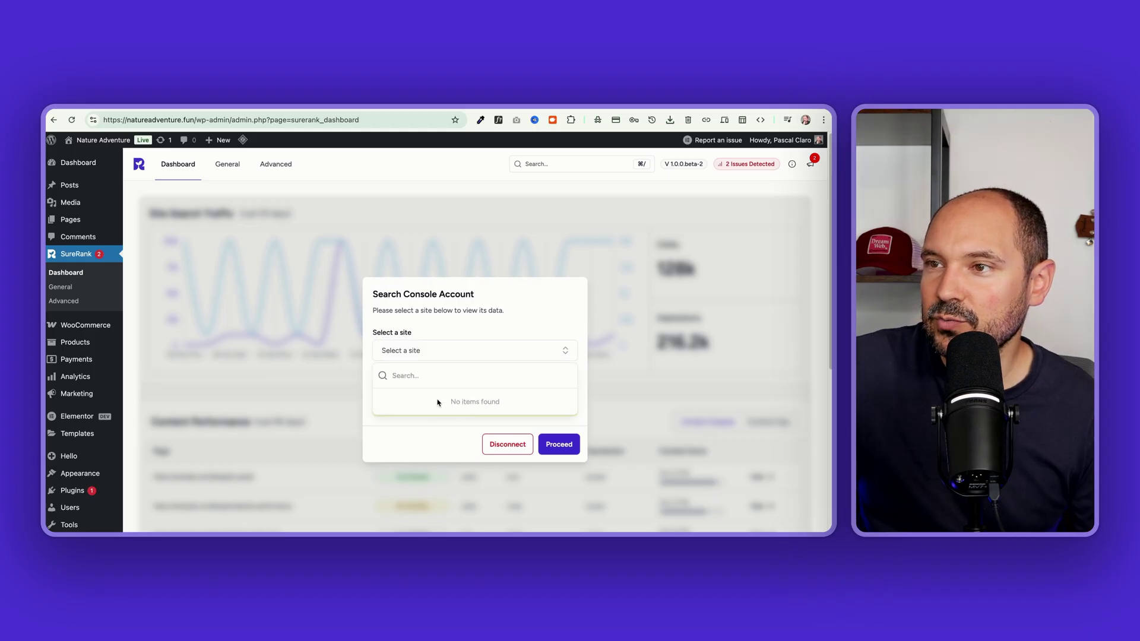
click(514, 331)
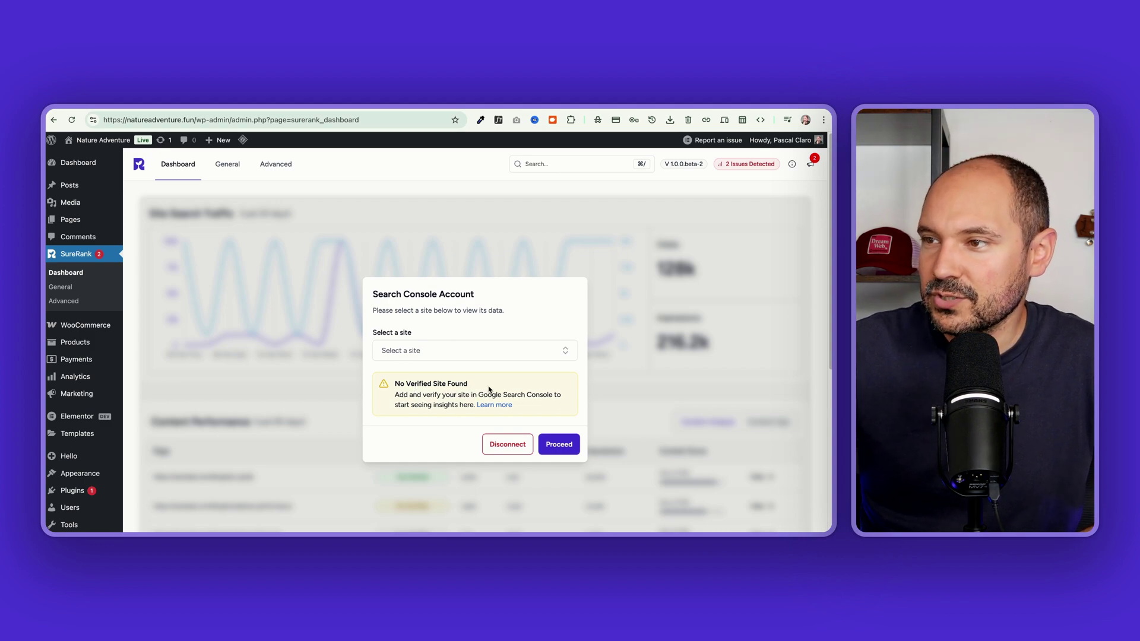
scroll(456, 414, up, 5)
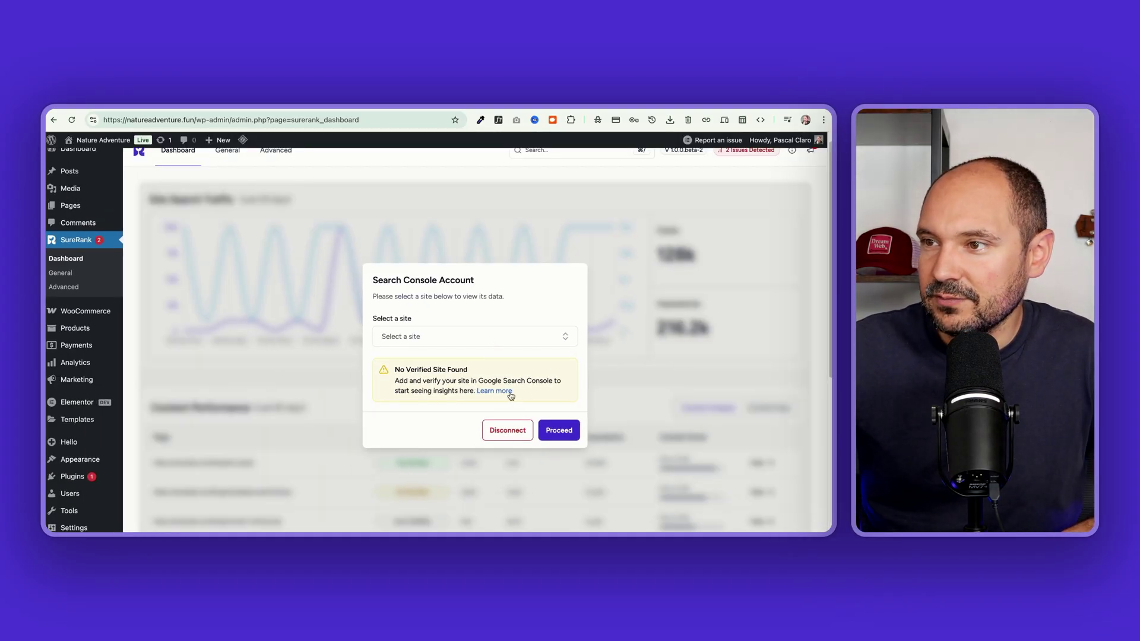
click(492, 394)
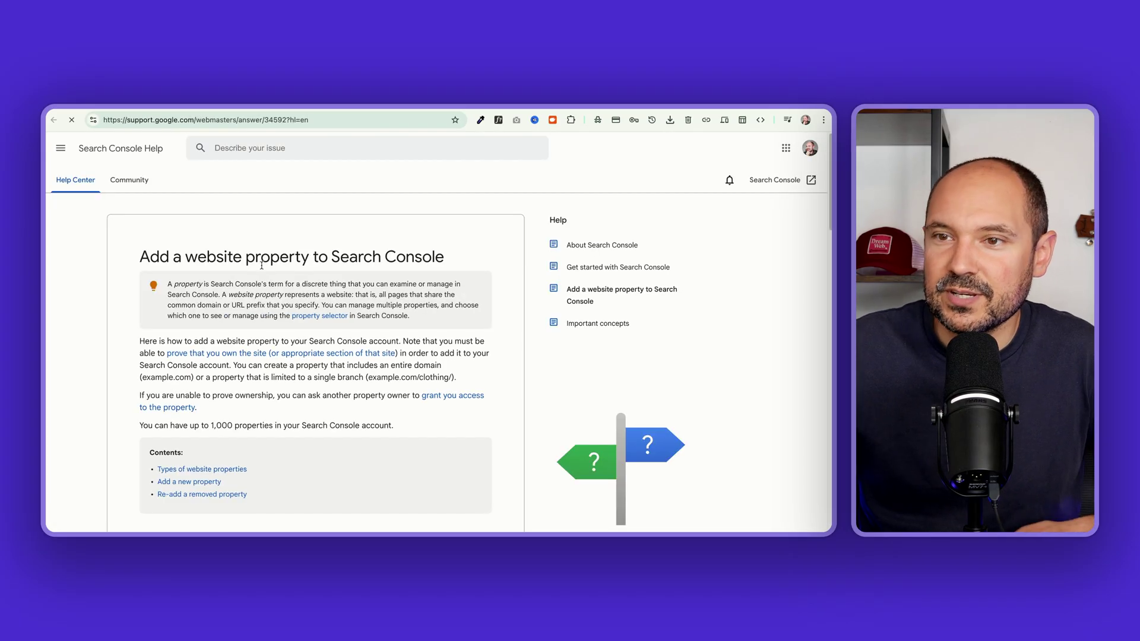
scroll(262, 268, down, 5)
scroll(262, 268, up, 5)
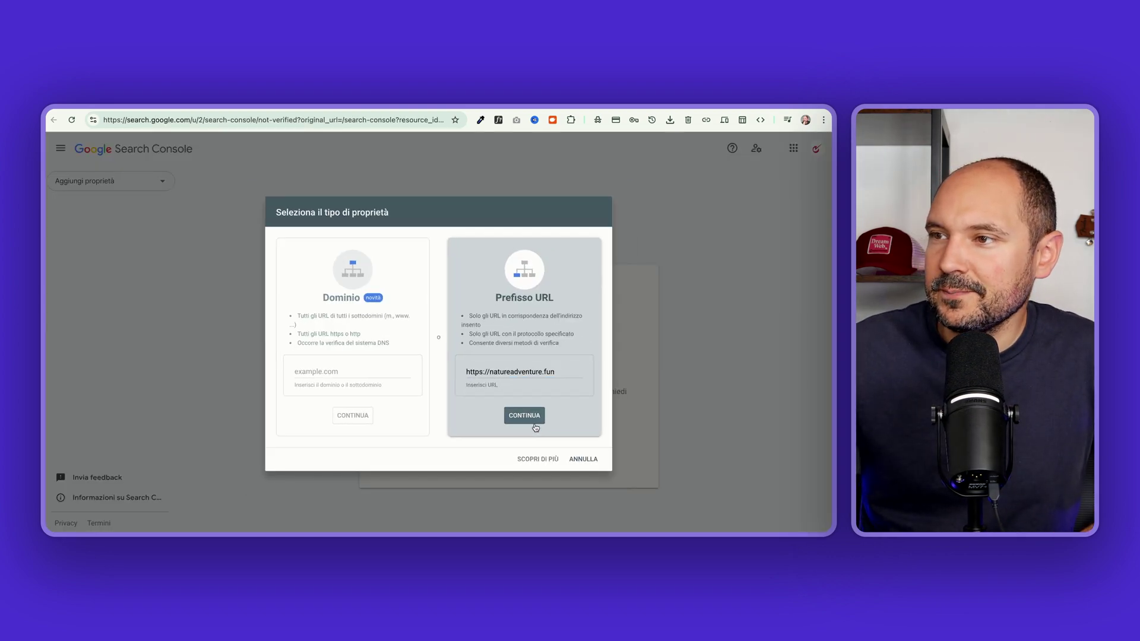
click(534, 423)
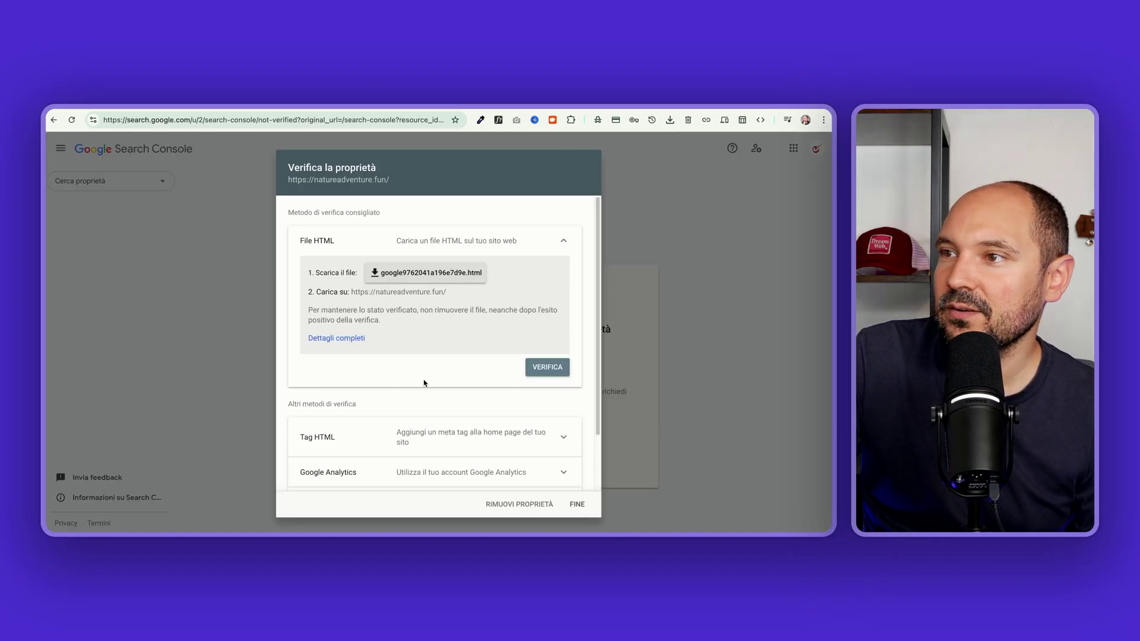
click(547, 367)
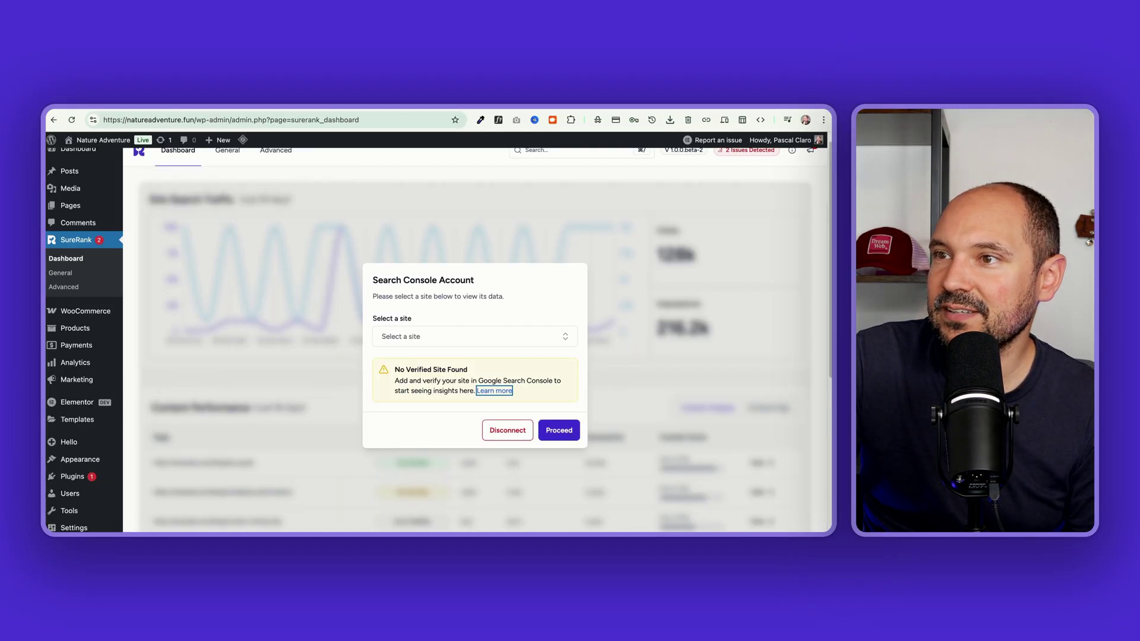
click(464, 345)
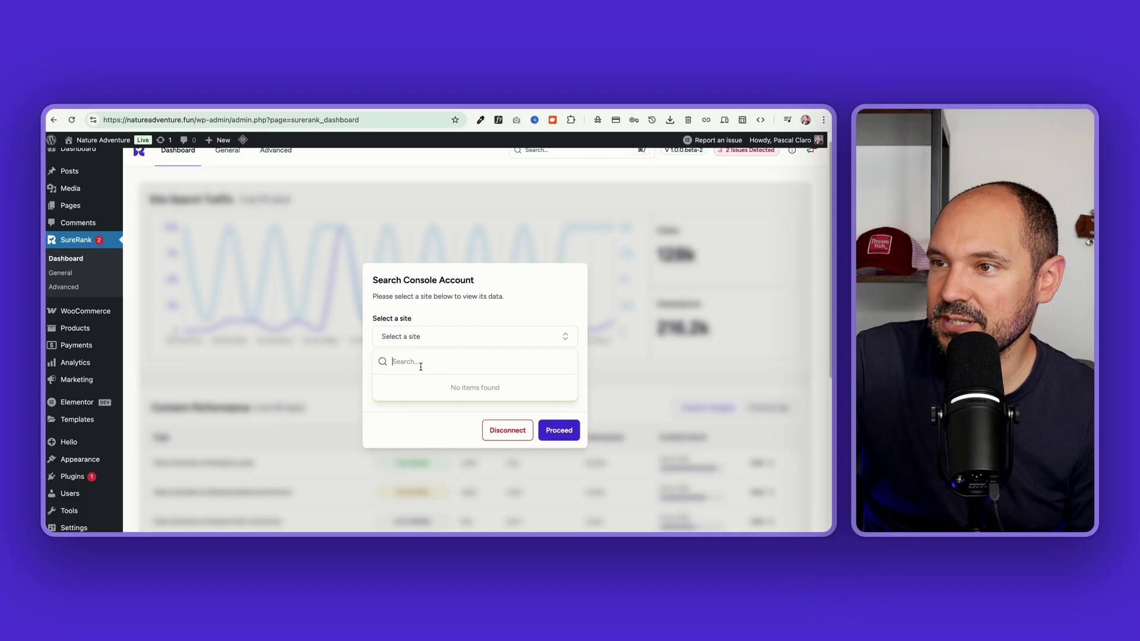
text(na)
key(BackSpace)
key(BackSpace)
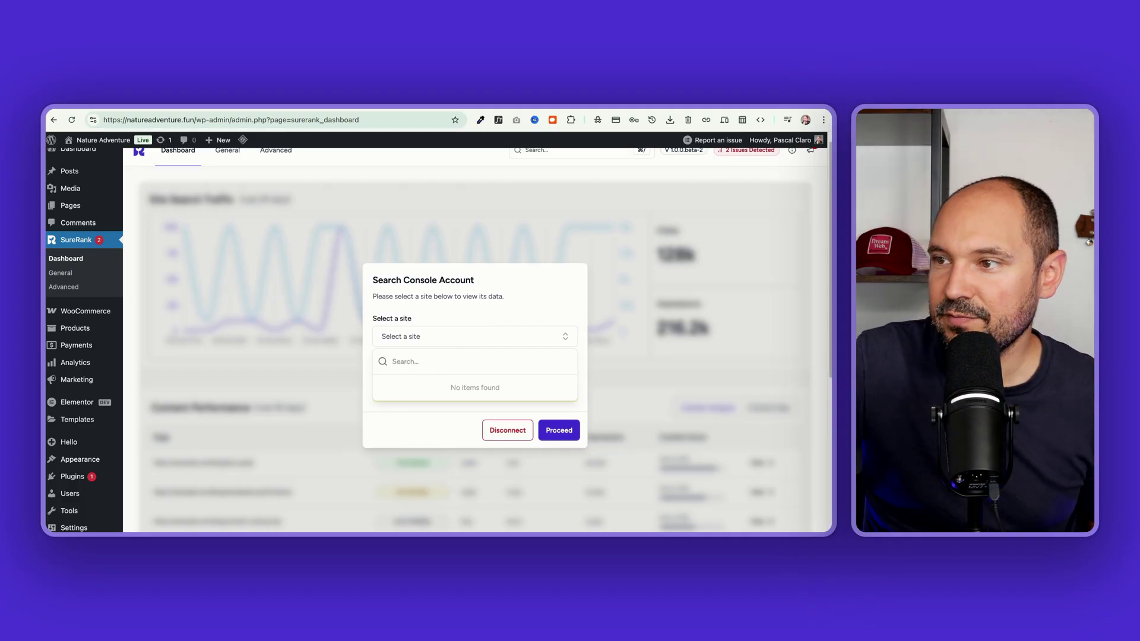
click(456, 325)
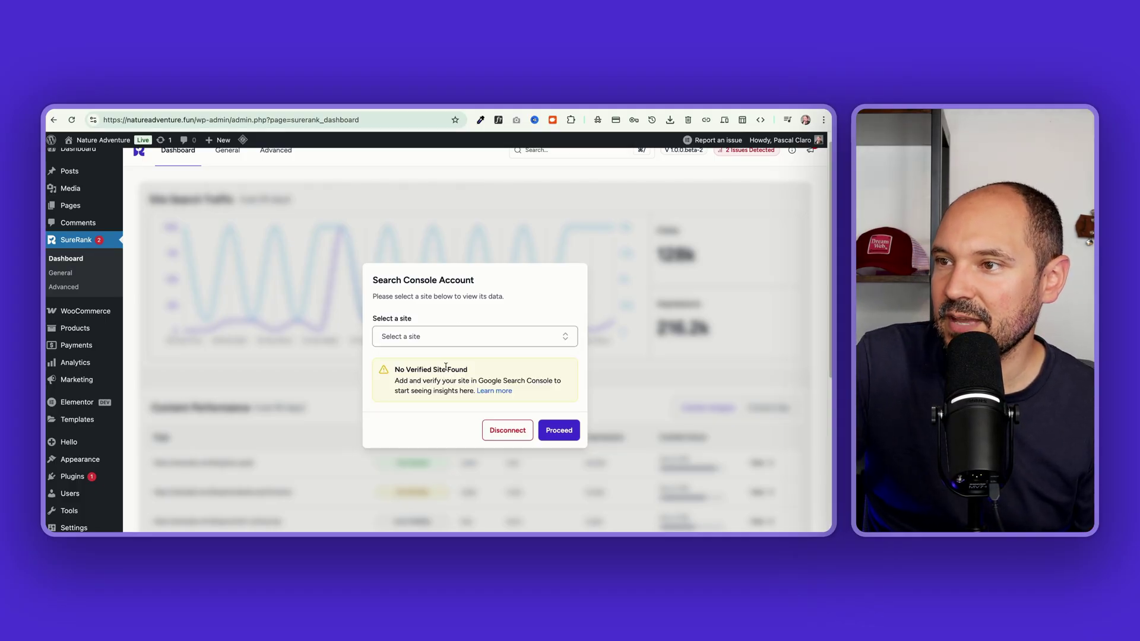
click(71, 119)
mouse_move(243, 141)
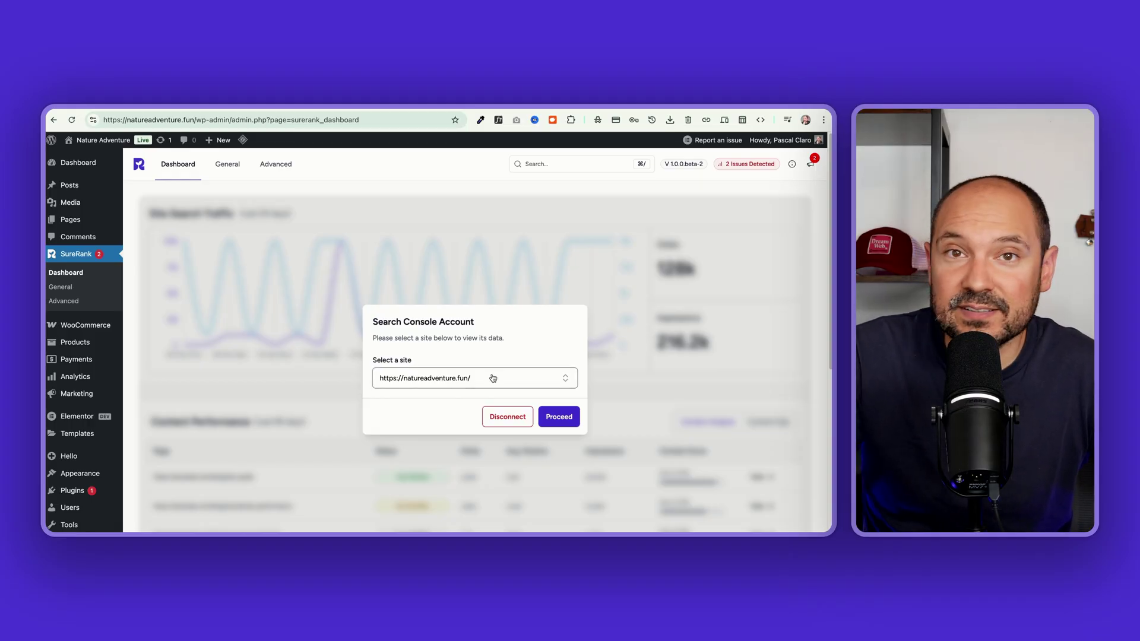
- Proceed with the chosen site and review the Site Search Traffic data on the dashboard
click(559, 417)
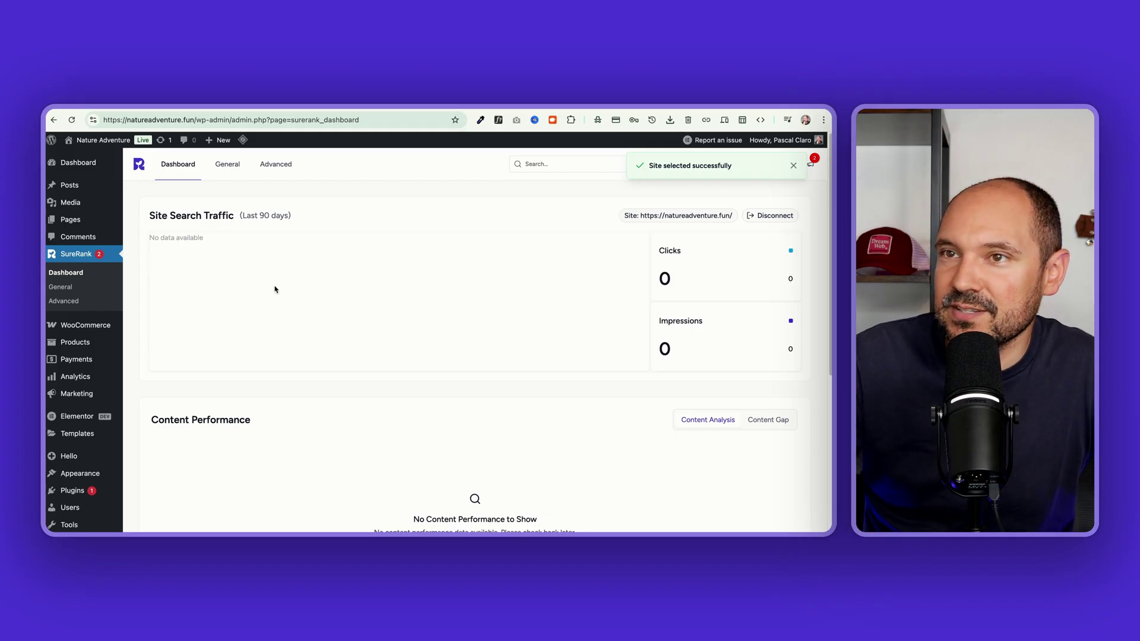
scroll(275, 289, down, 2)
scroll(276, 290, up, 2)
scroll(274, 289, down, 1)
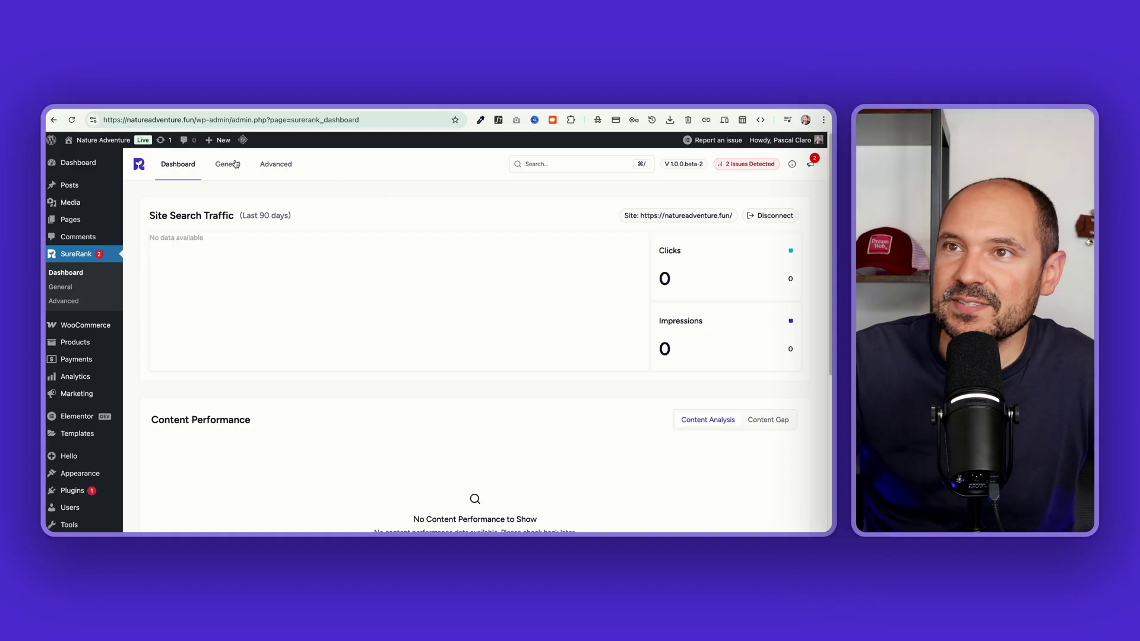
scroll(181, 190, down, 3)
scroll(184, 202, up, 3)
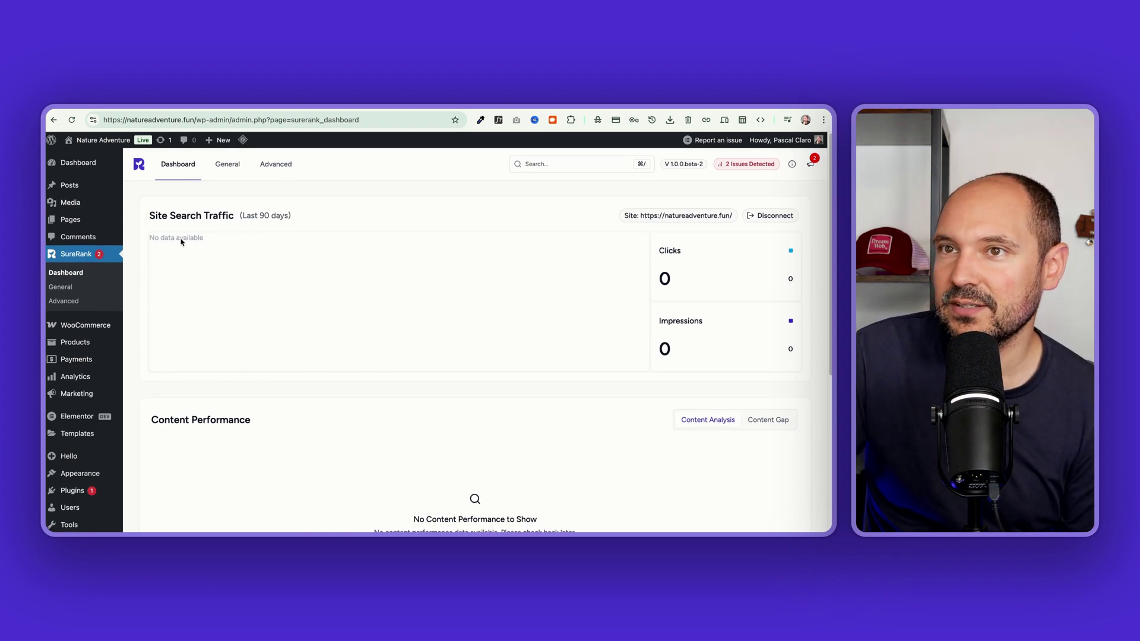
drag(179, 239, 201, 239)
click(199, 241)
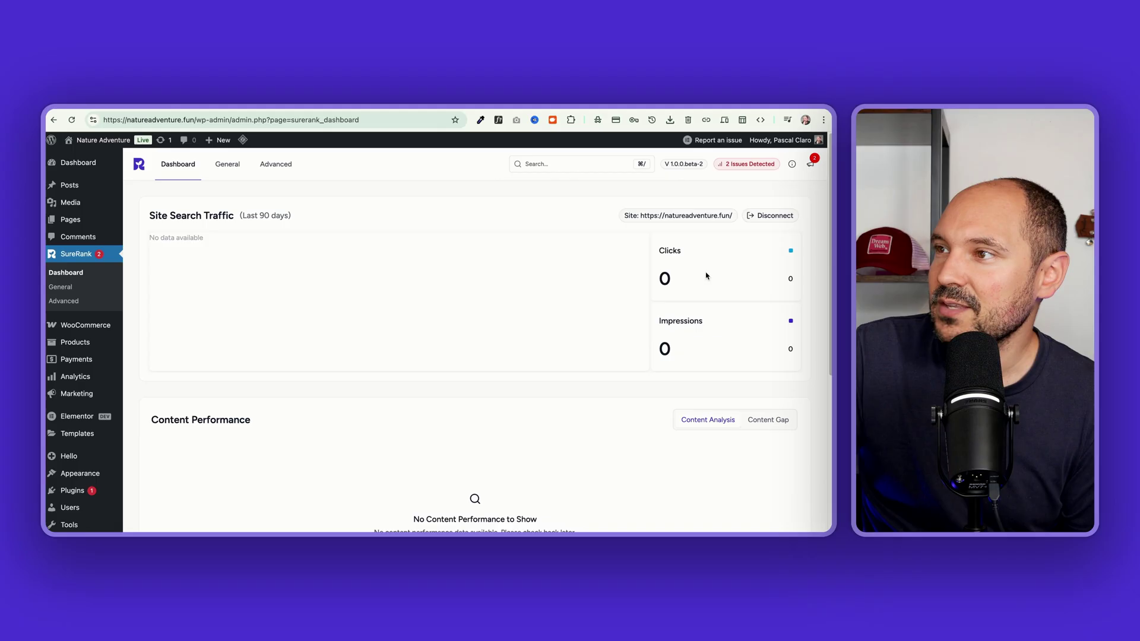
scroll(552, 312, down, 5)
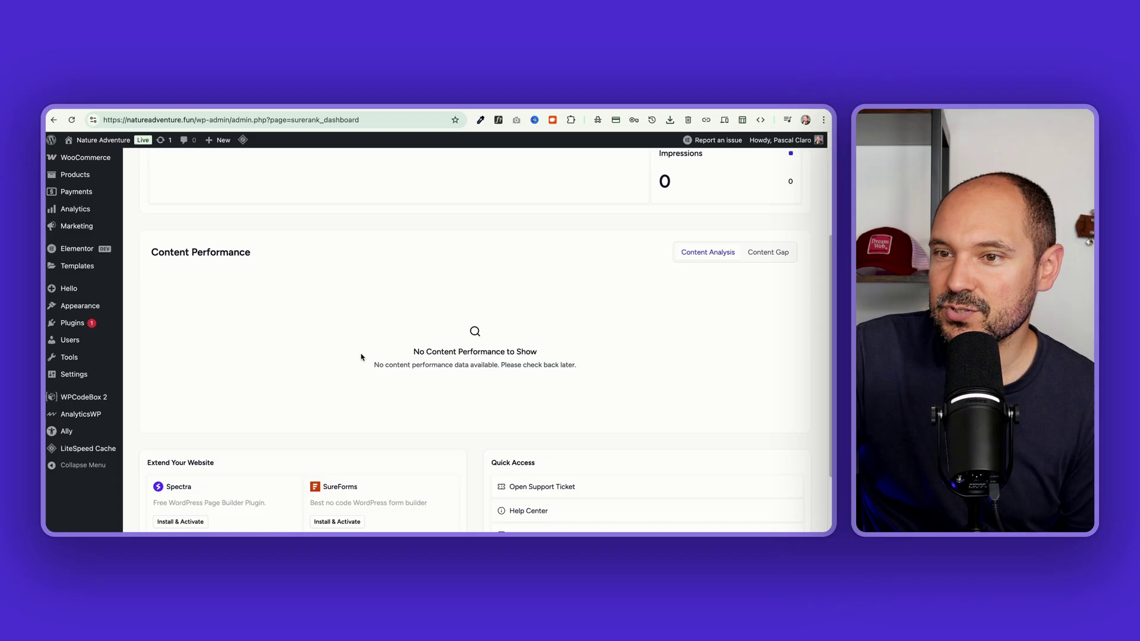
- Open the Content Gap view's Upgrade to View Full Report page, then close that tab
click(770, 255)
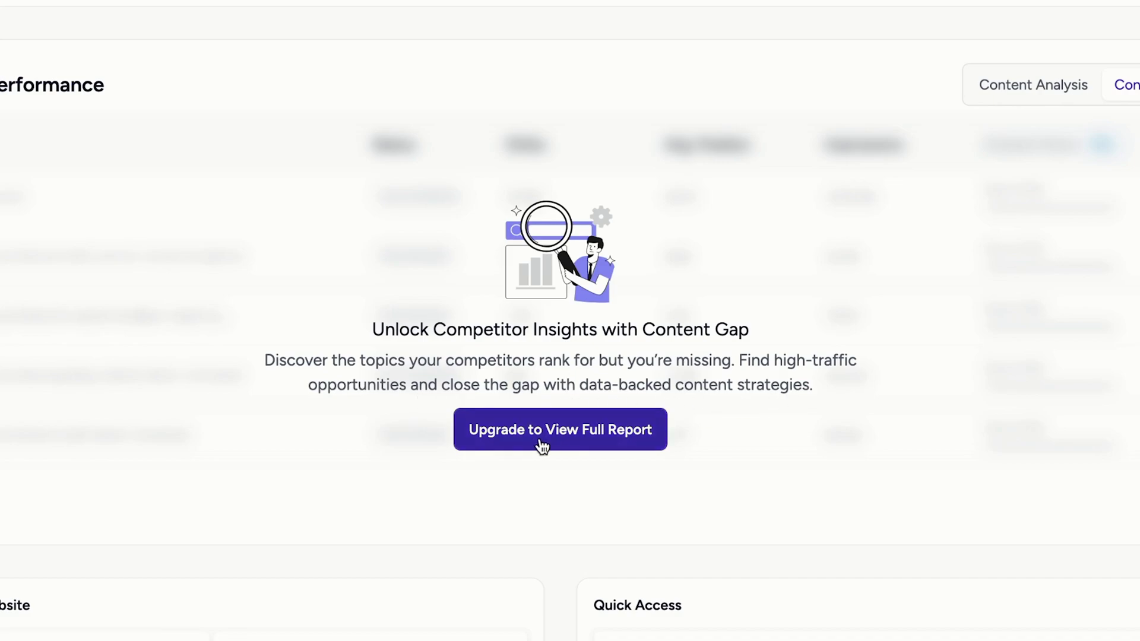
scroll(247, 415, down, 4)
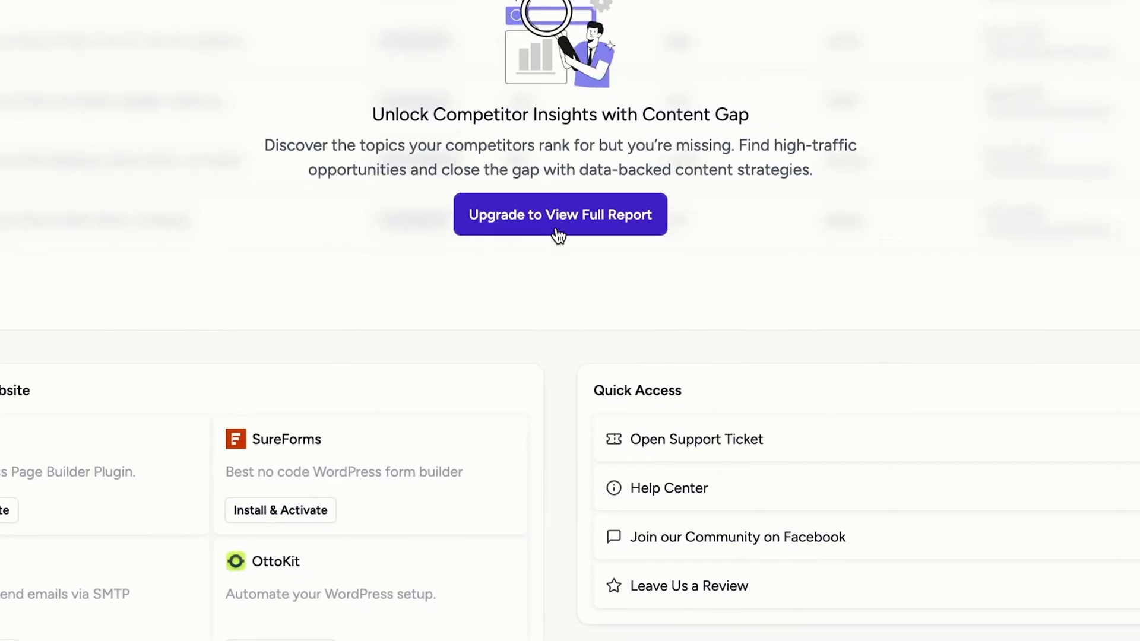
click(554, 218)
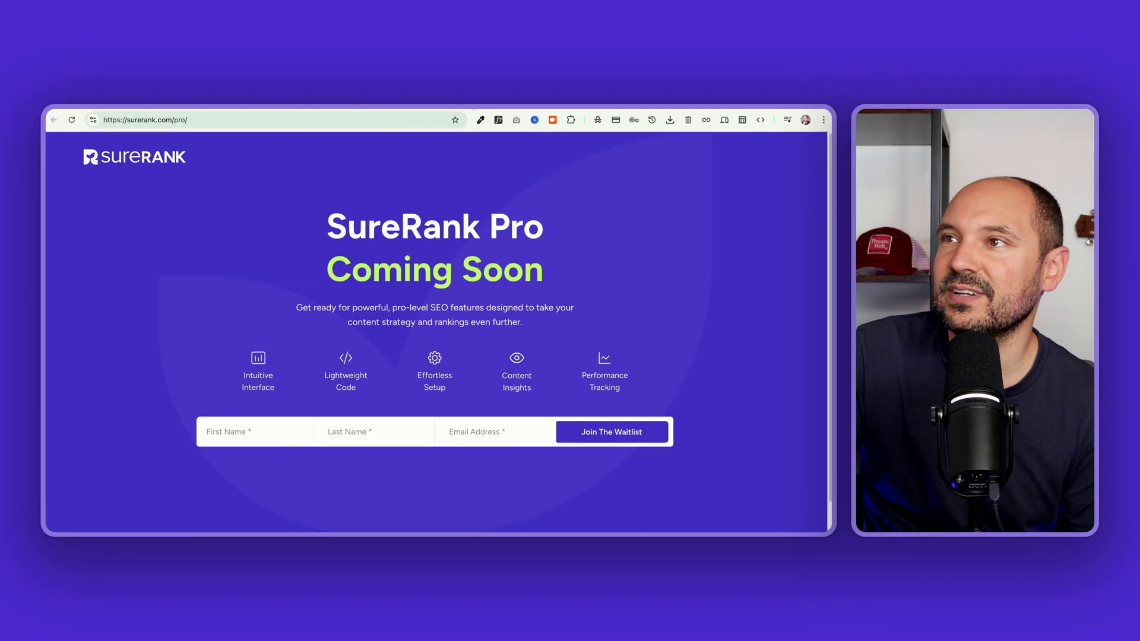
key(super+w)
scroll(216, 325, down, 1)
scroll(215, 341, up, 1)
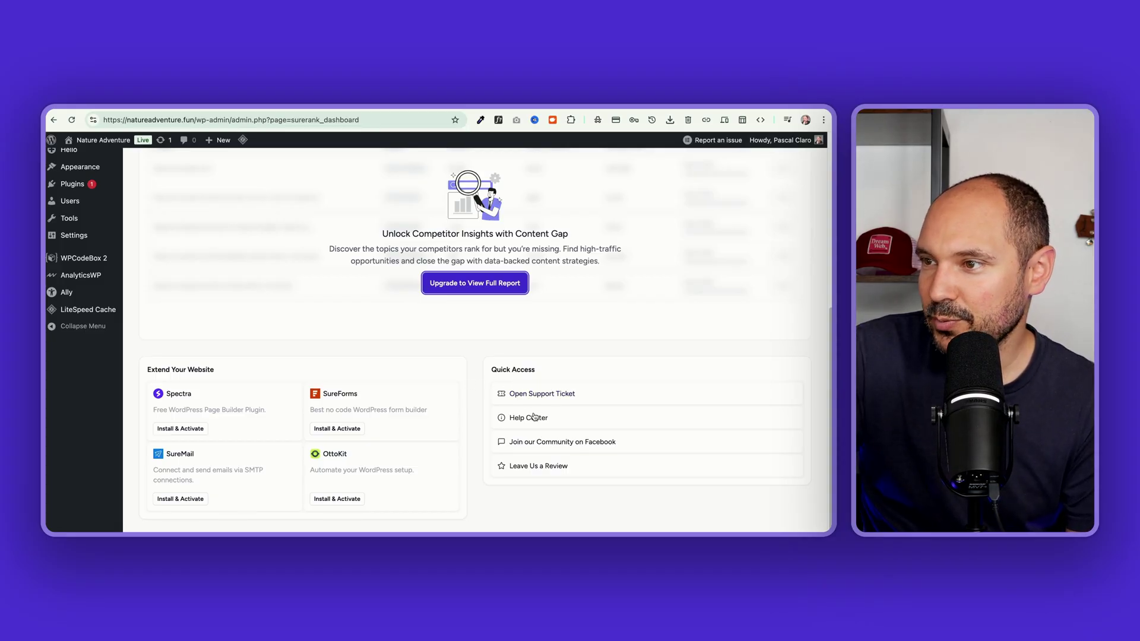
scroll(374, 291, up, 5)
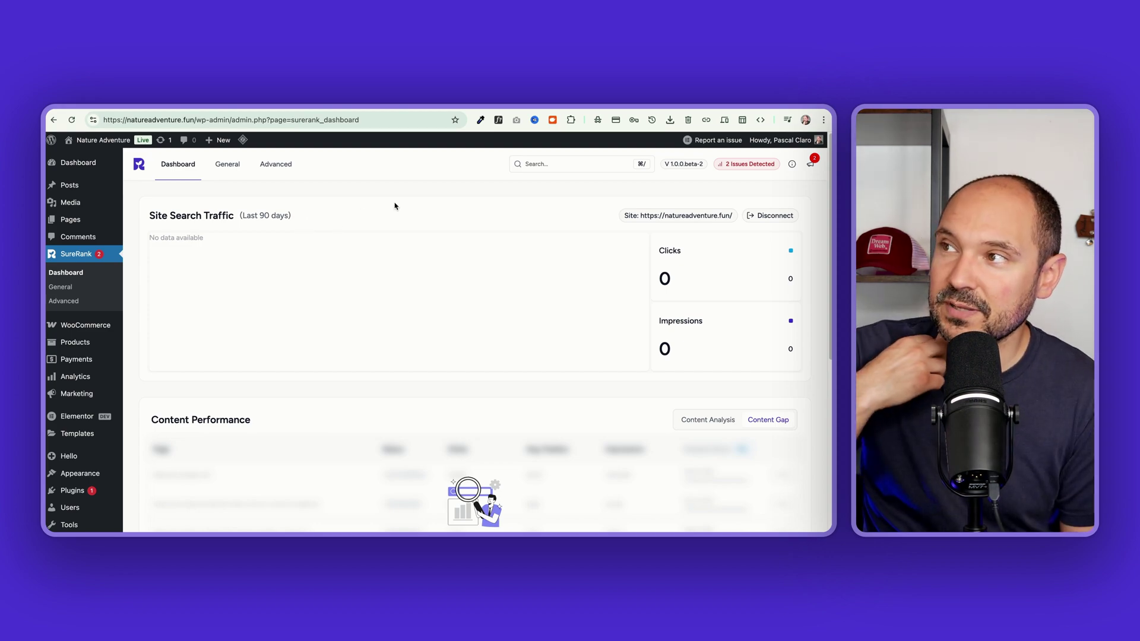
- Open the 2 Issues Detected list and scroll through its critical issues, warning and passed checks
click(738, 169)
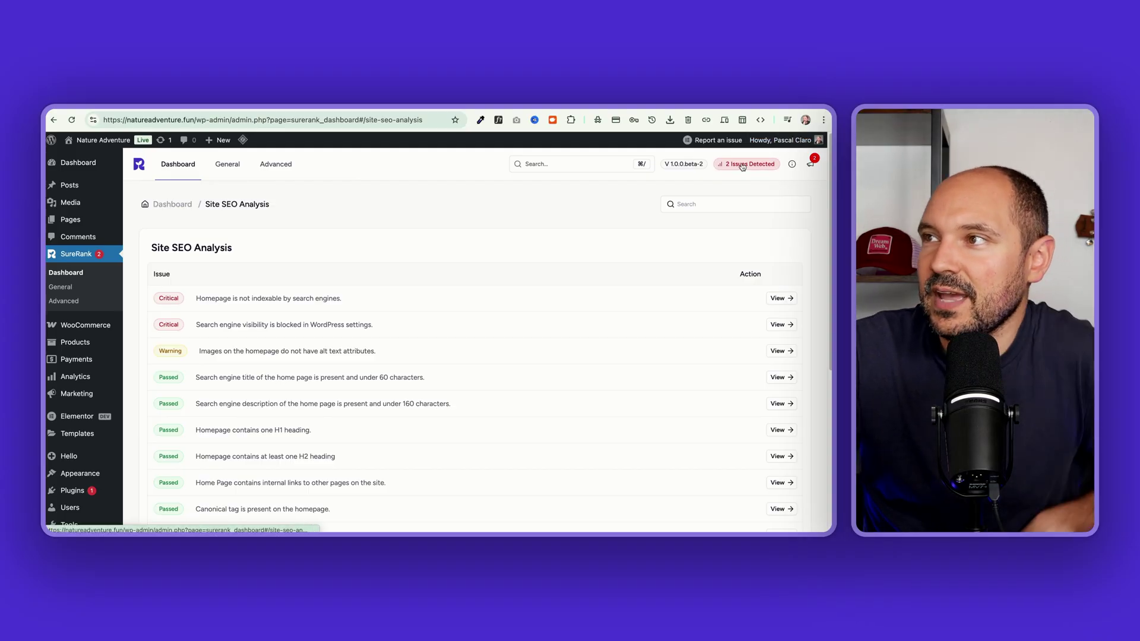
click(86, 276)
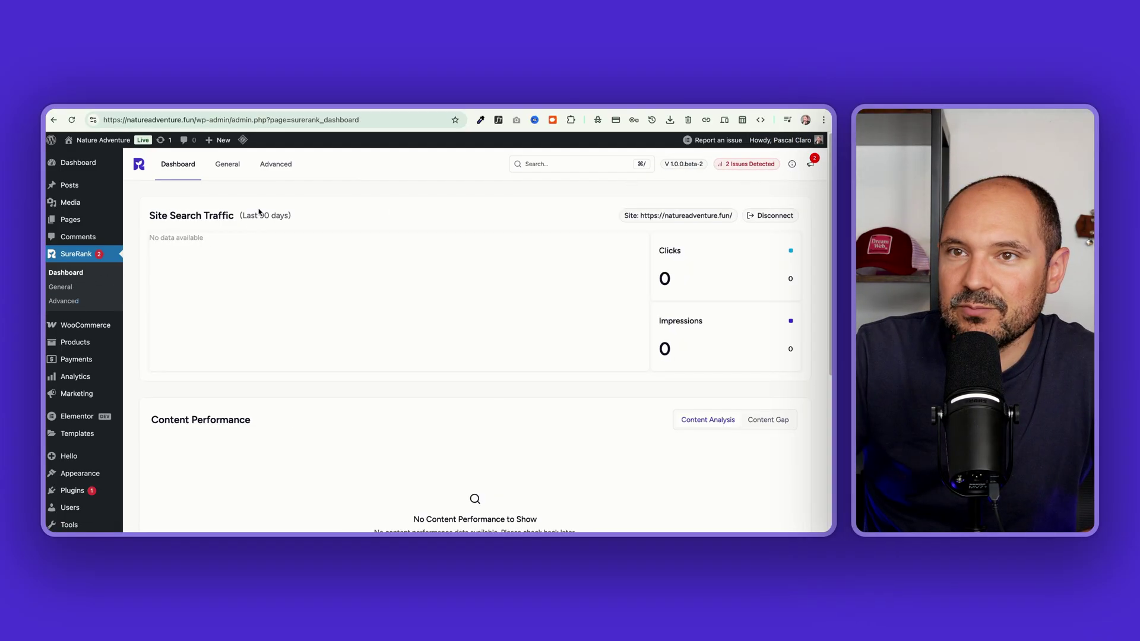
click(759, 166)
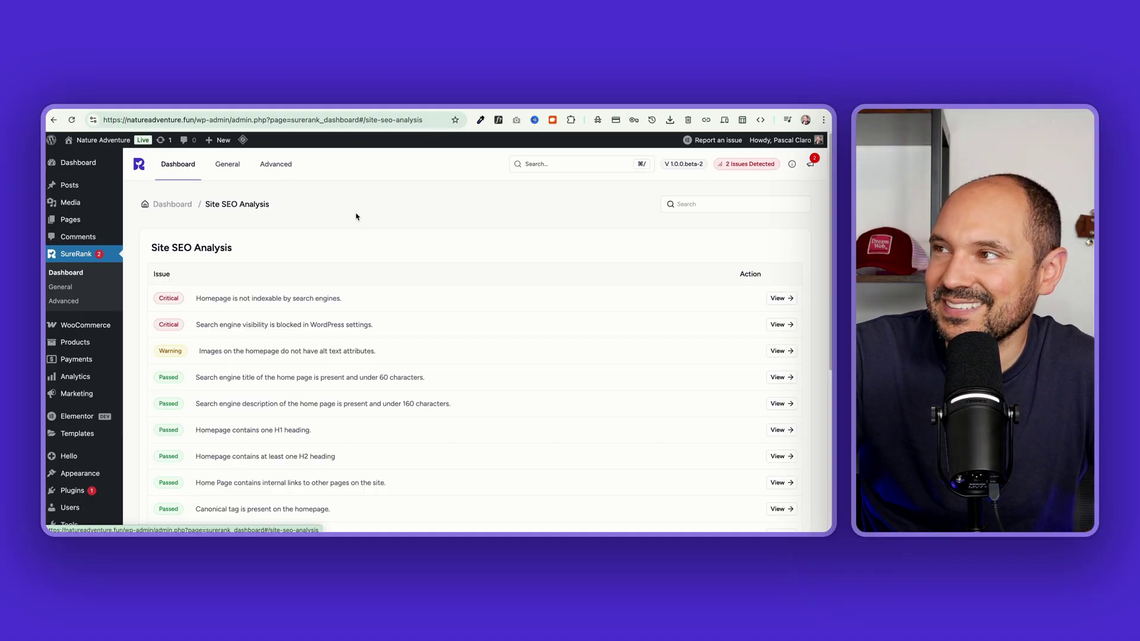
scroll(280, 224, down, 2)
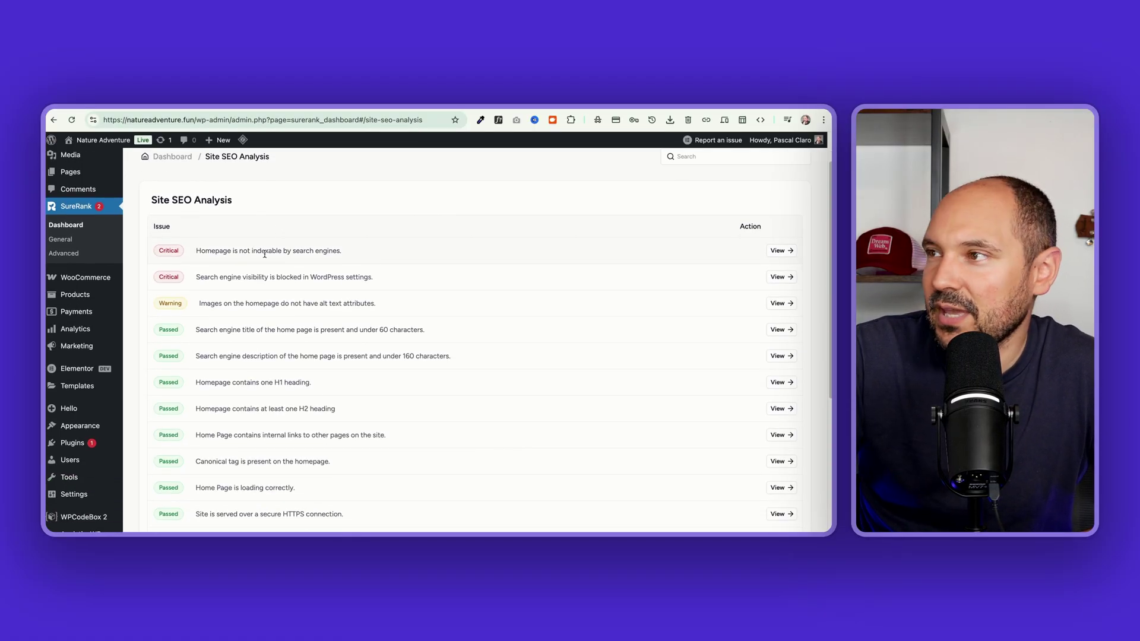
scroll(250, 258, down, 1)
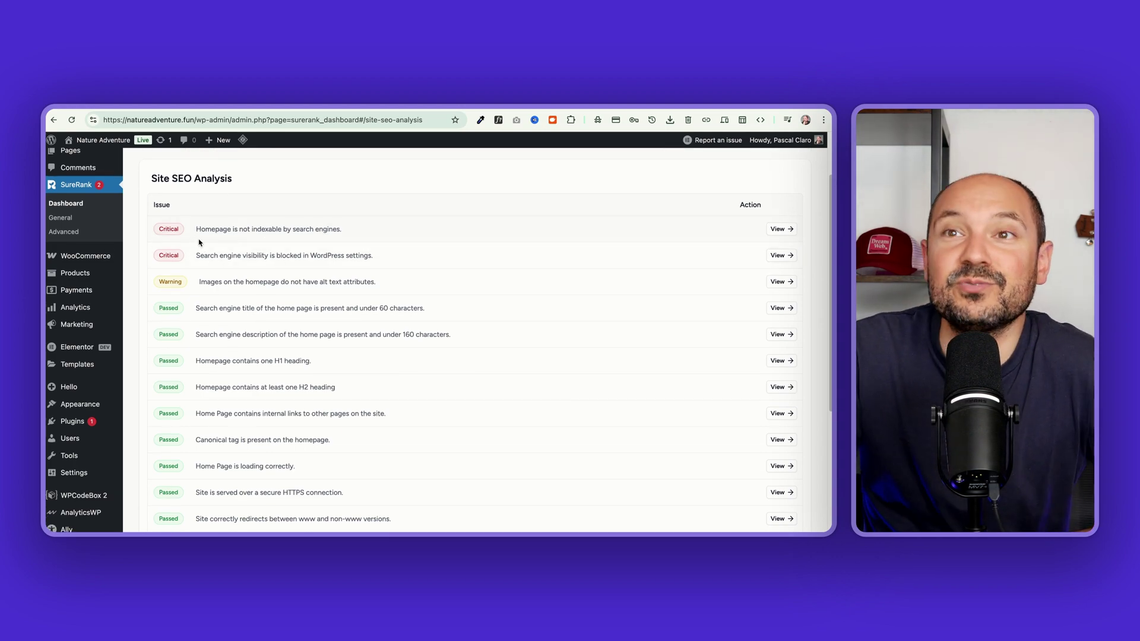
scroll(246, 247, down, 1)
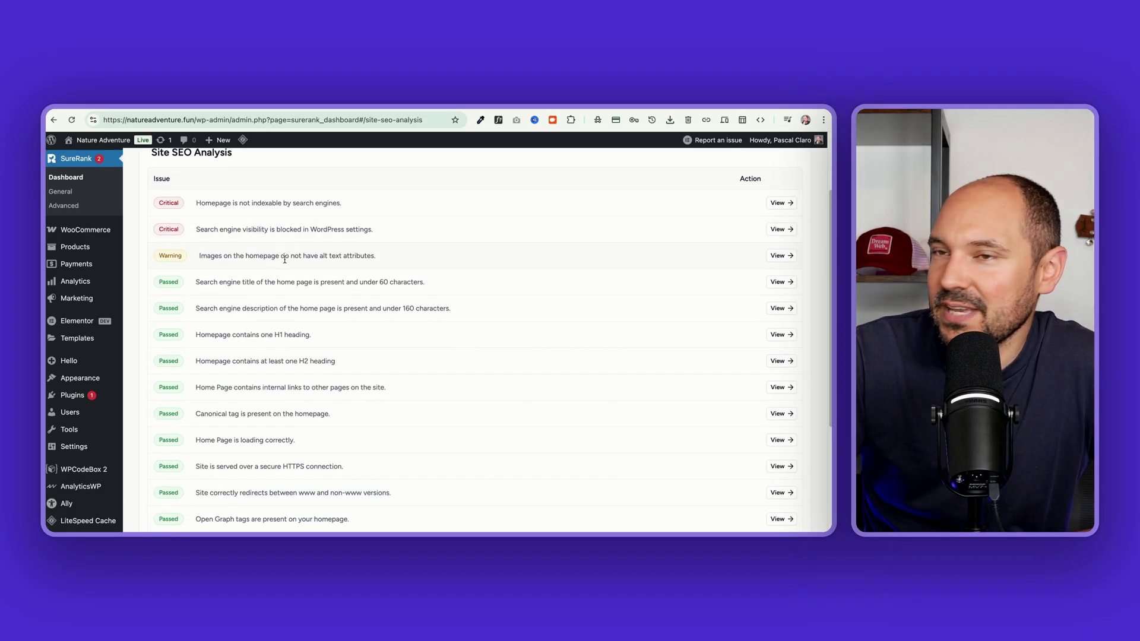
scroll(232, 261, down, 7)
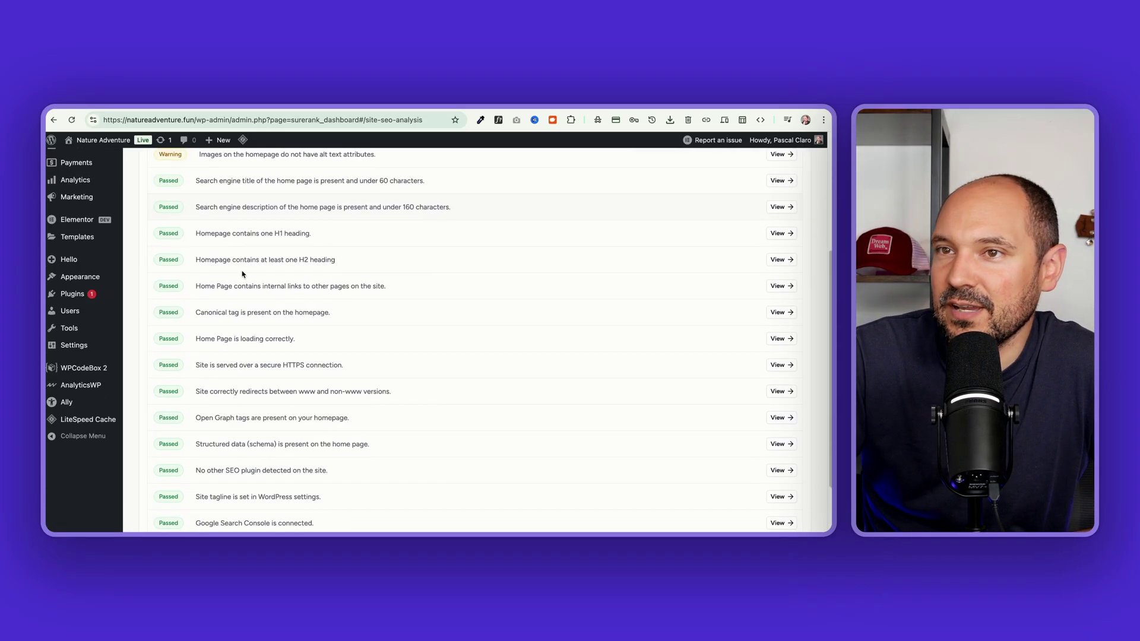
scroll(242, 272, up, 10)
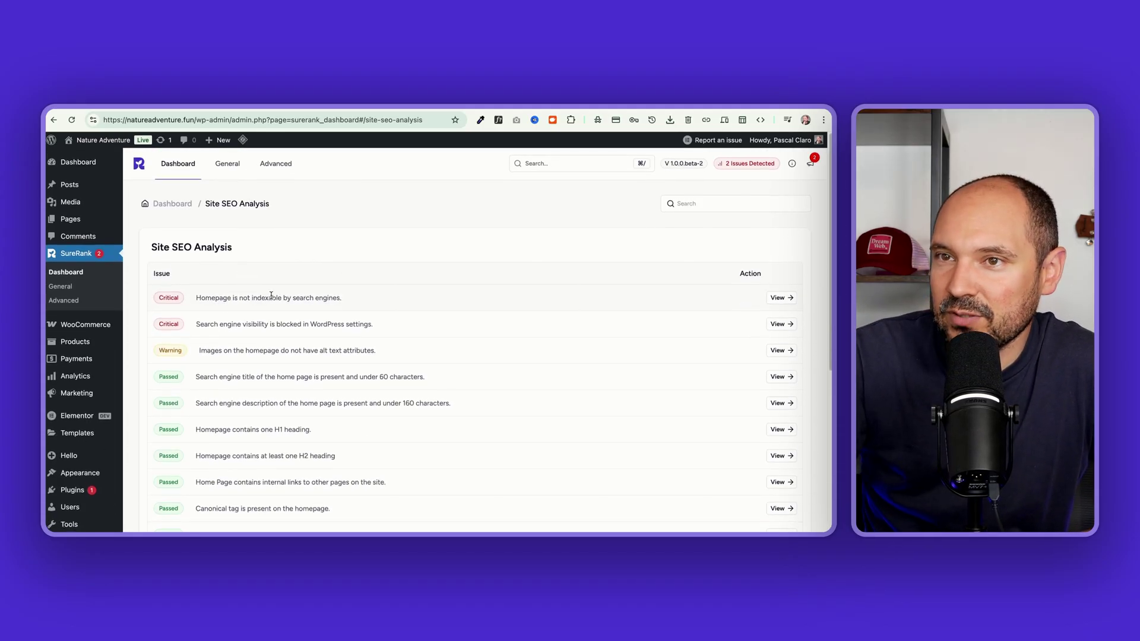
scroll(271, 297, down, 5)
scroll(271, 298, up, 5)
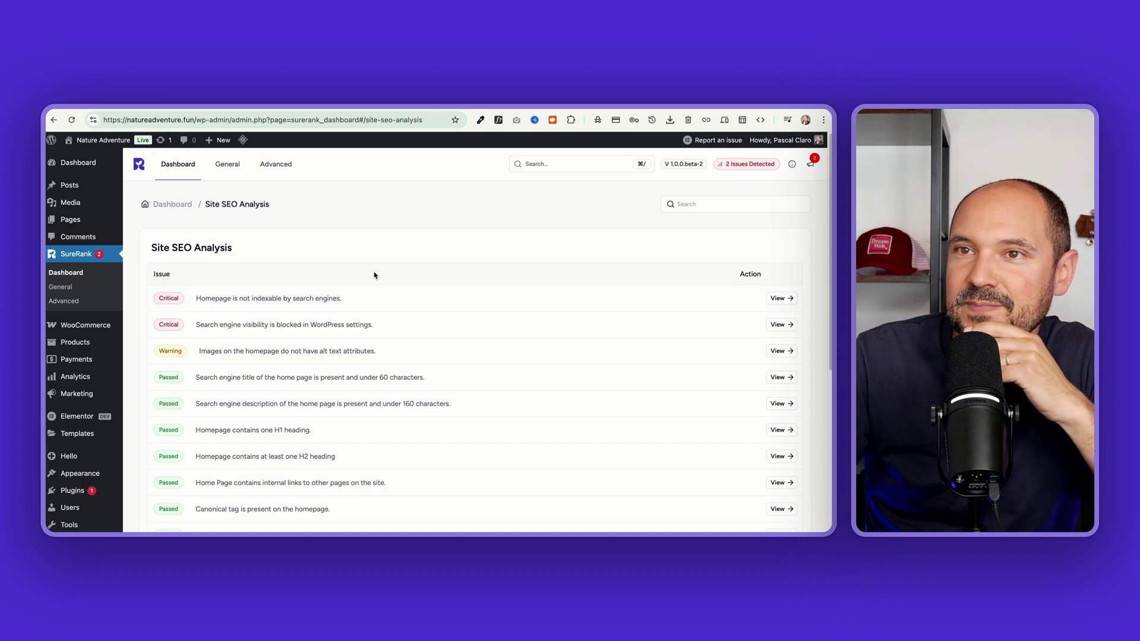
click(781, 299)
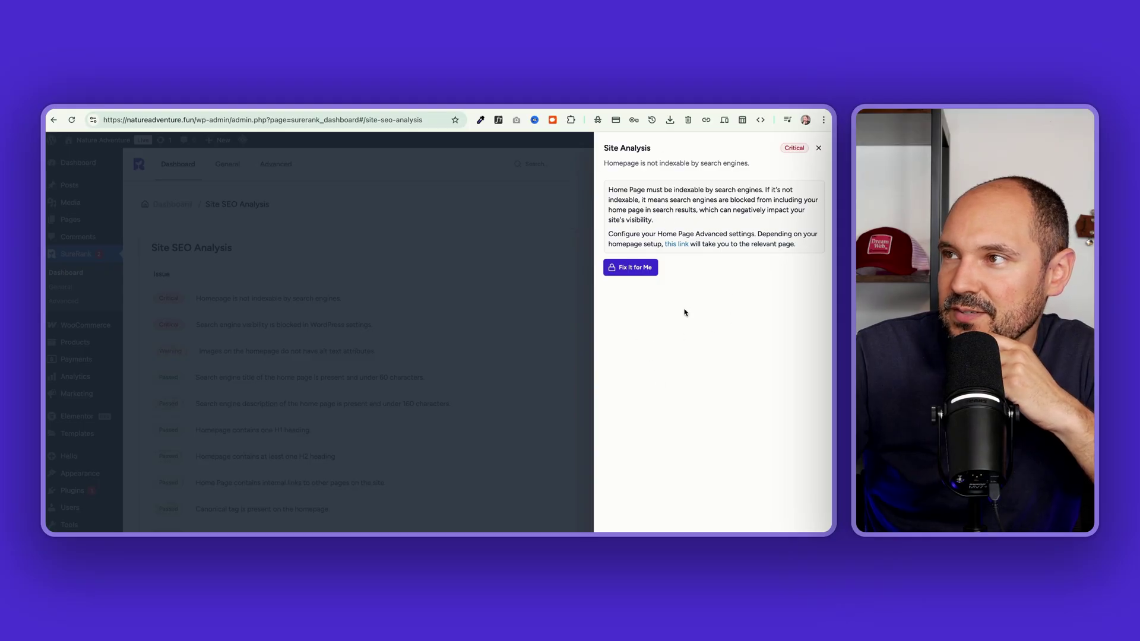
mouse_move(641, 274)
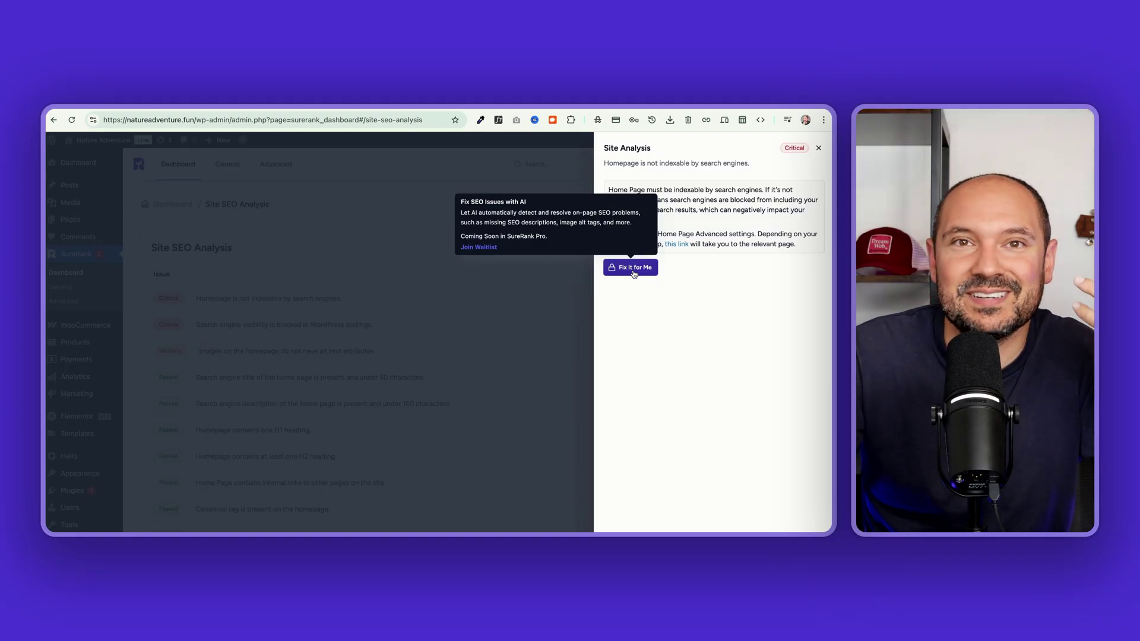
click(817, 148)
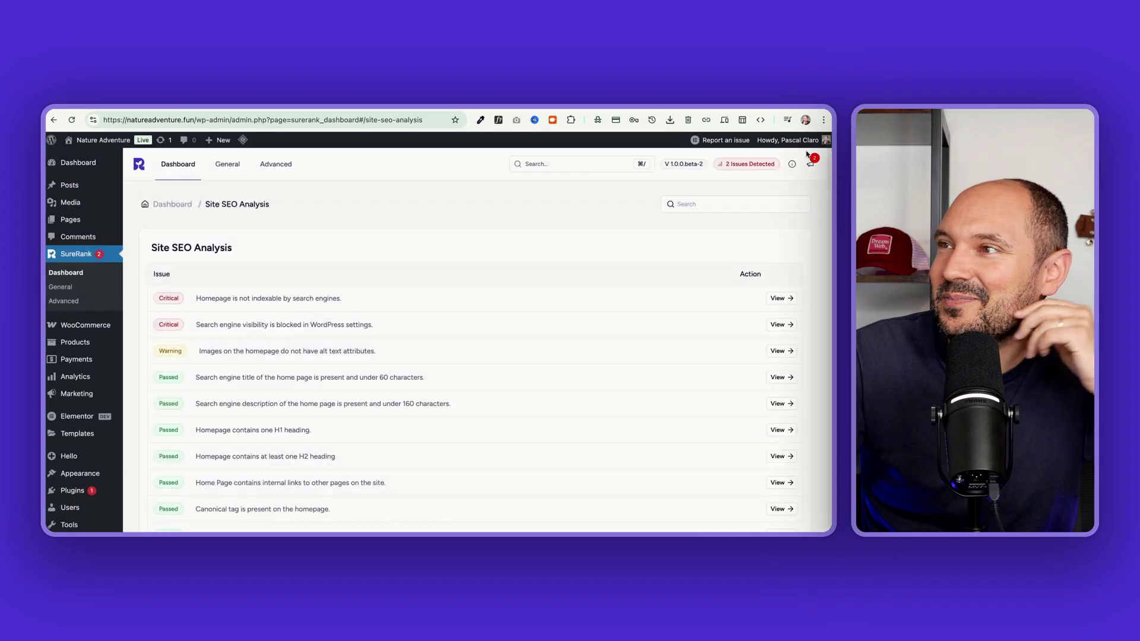
click(778, 351)
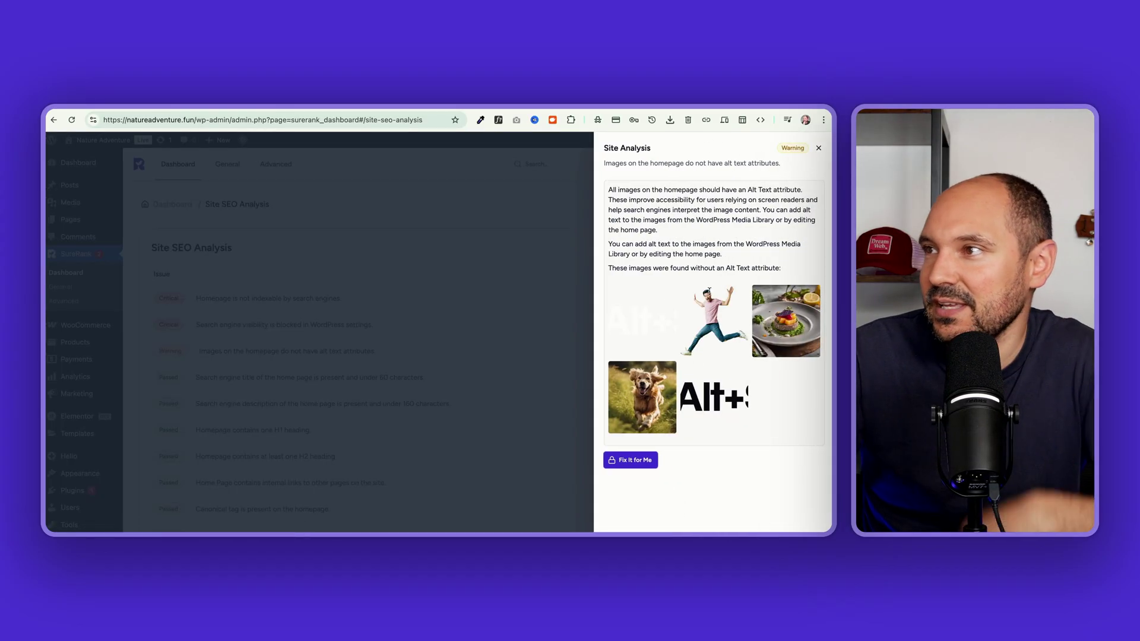
click(693, 304)
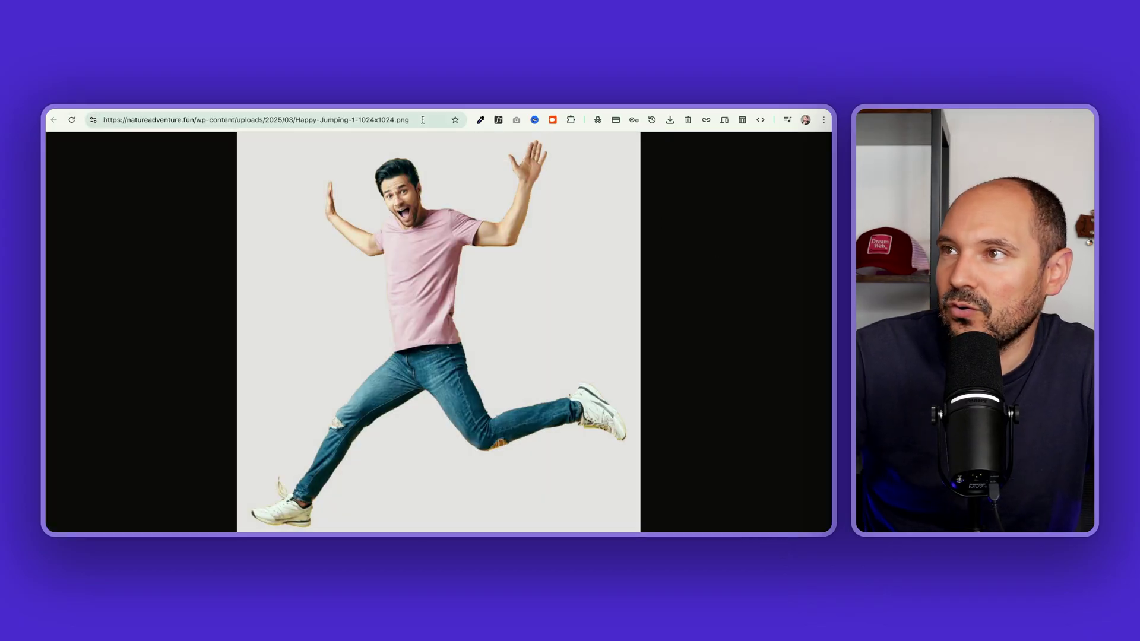
key(super+bracketleft)
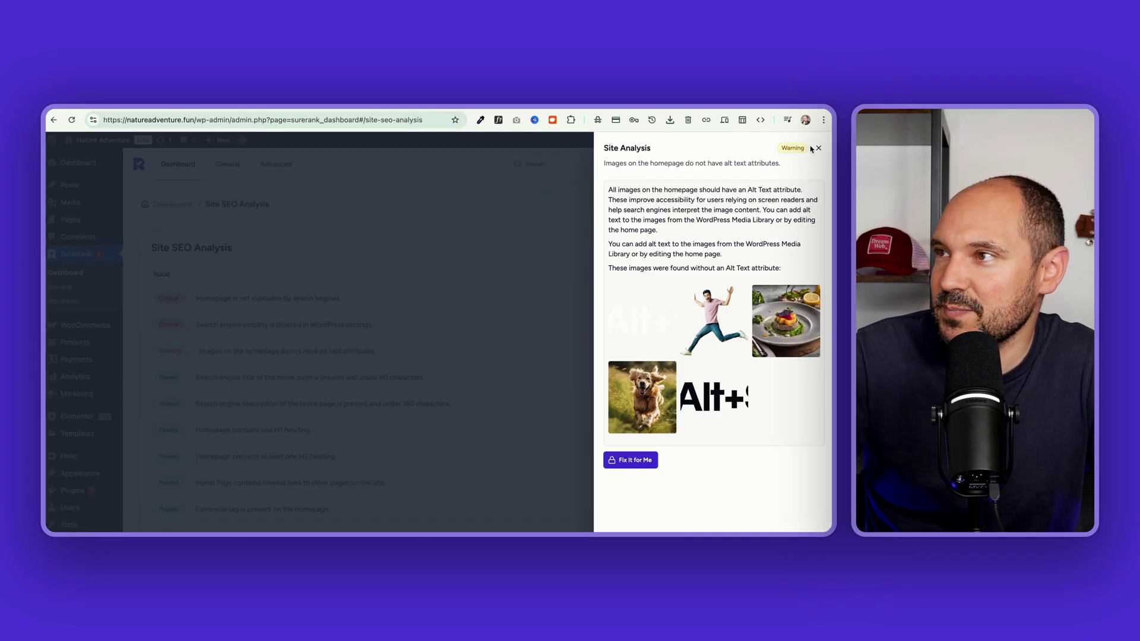
mouse_move(634, 463)
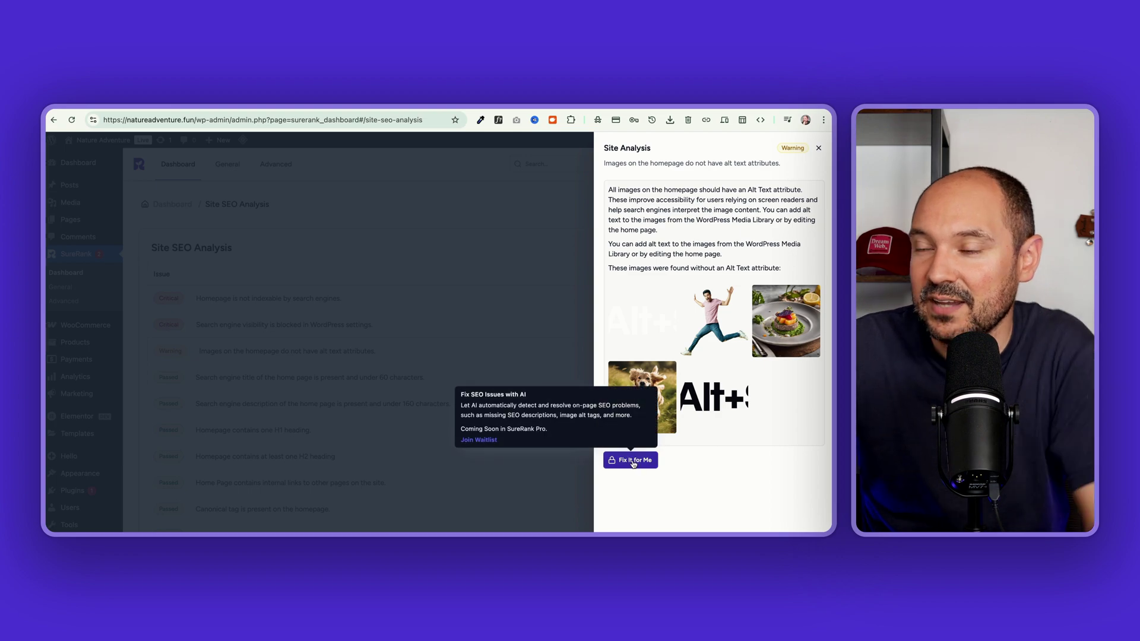
- Close the Site Analysis drawer and scroll through the issue table
click(430, 170)
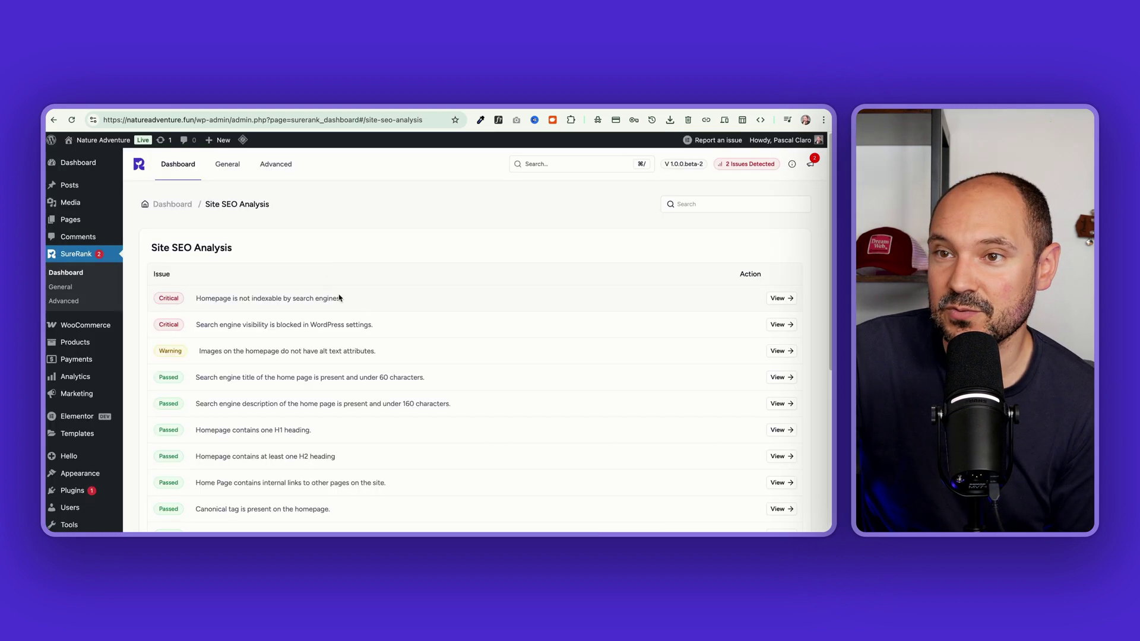
scroll(390, 319, down, 5)
scroll(376, 319, up, 5)
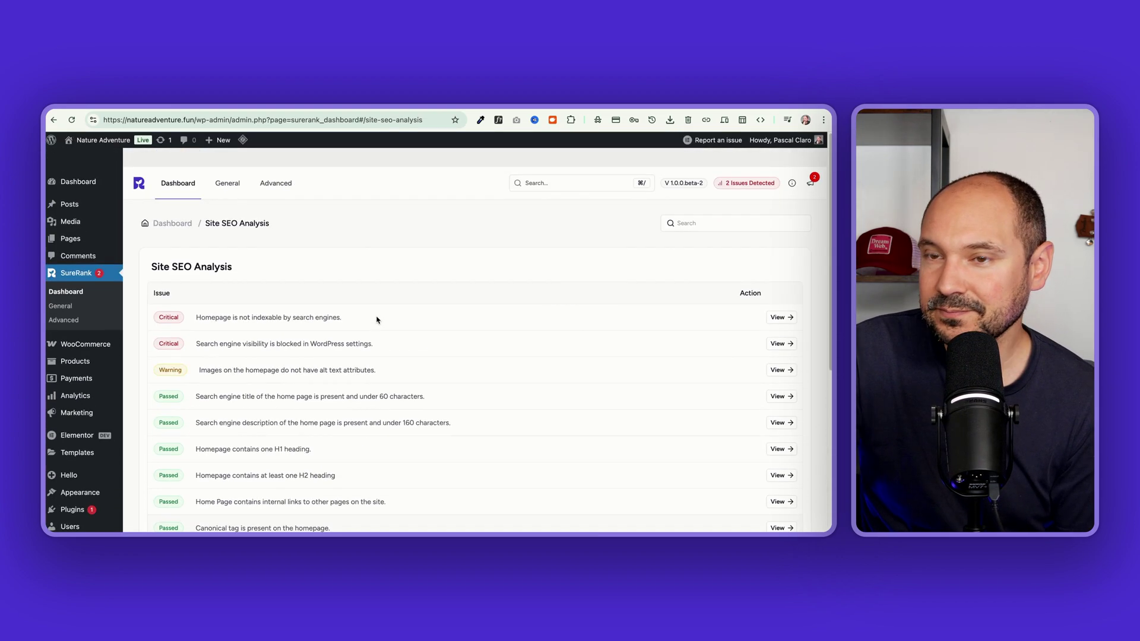
scroll(234, 265, down, 4)
scroll(224, 265, down, 3)
scroll(234, 262, up, 6)
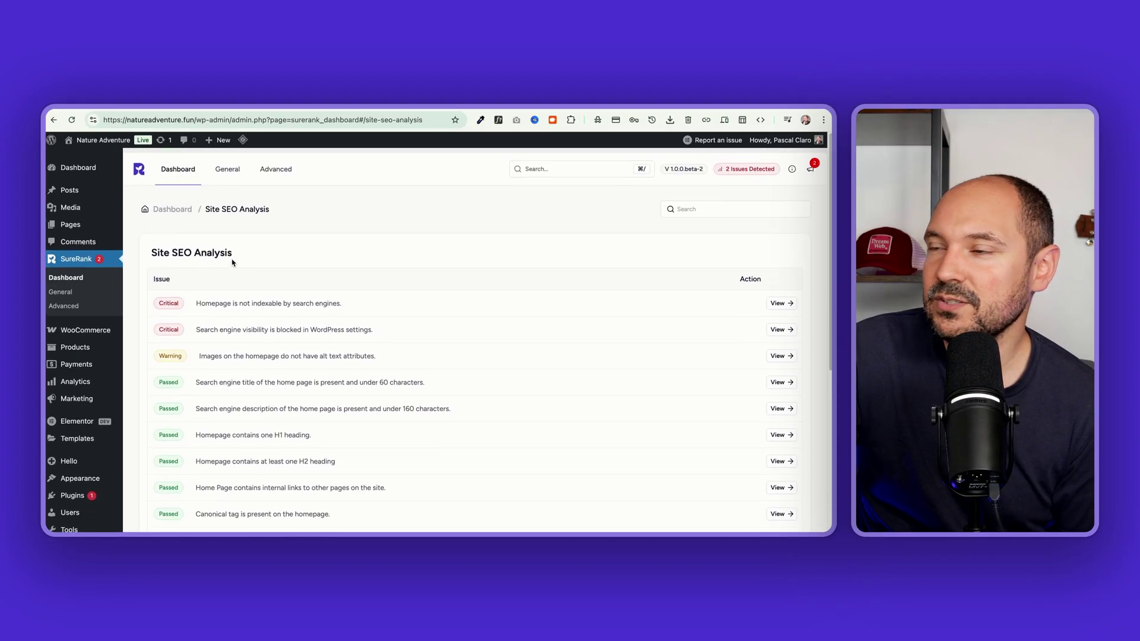
- Open and close the What's New announcements panel twice
click(810, 163)
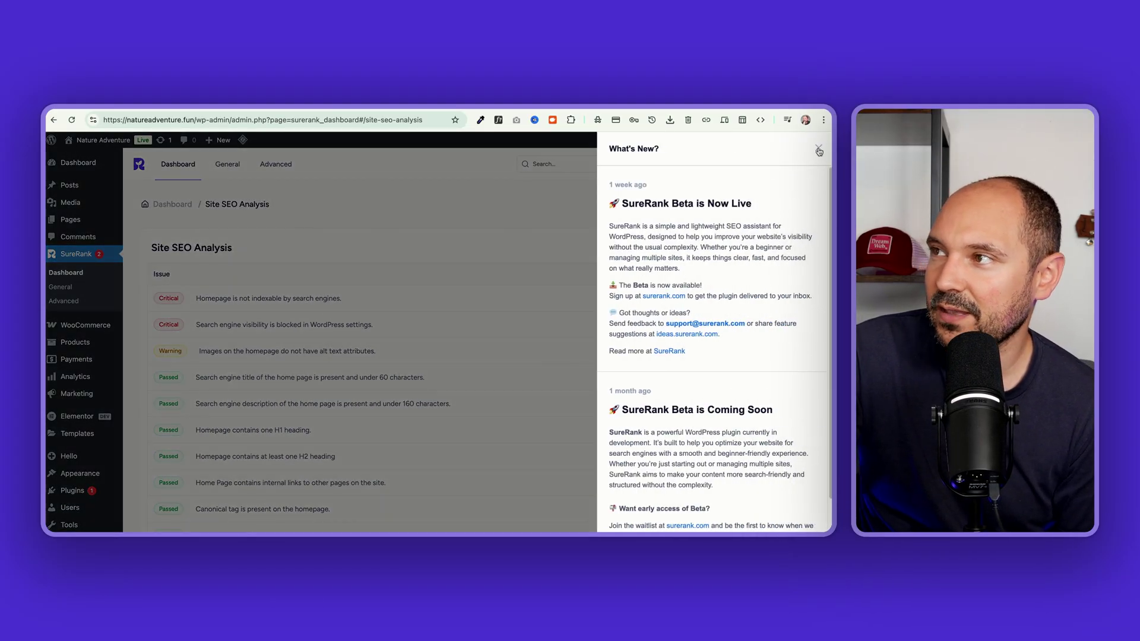
click(819, 149)
click(811, 165)
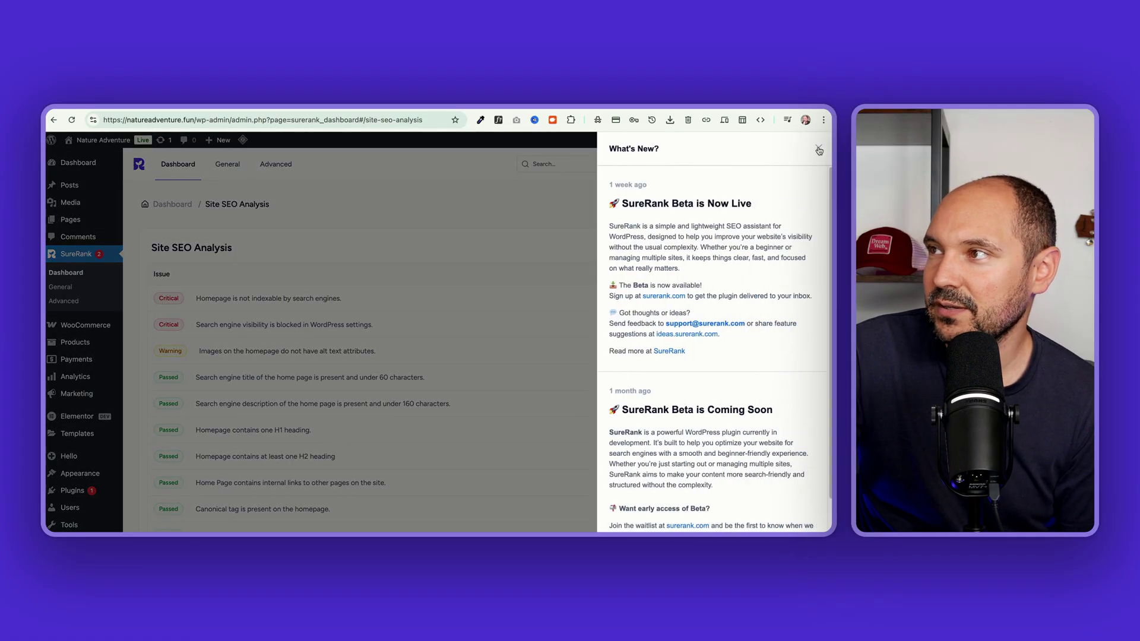
click(818, 150)
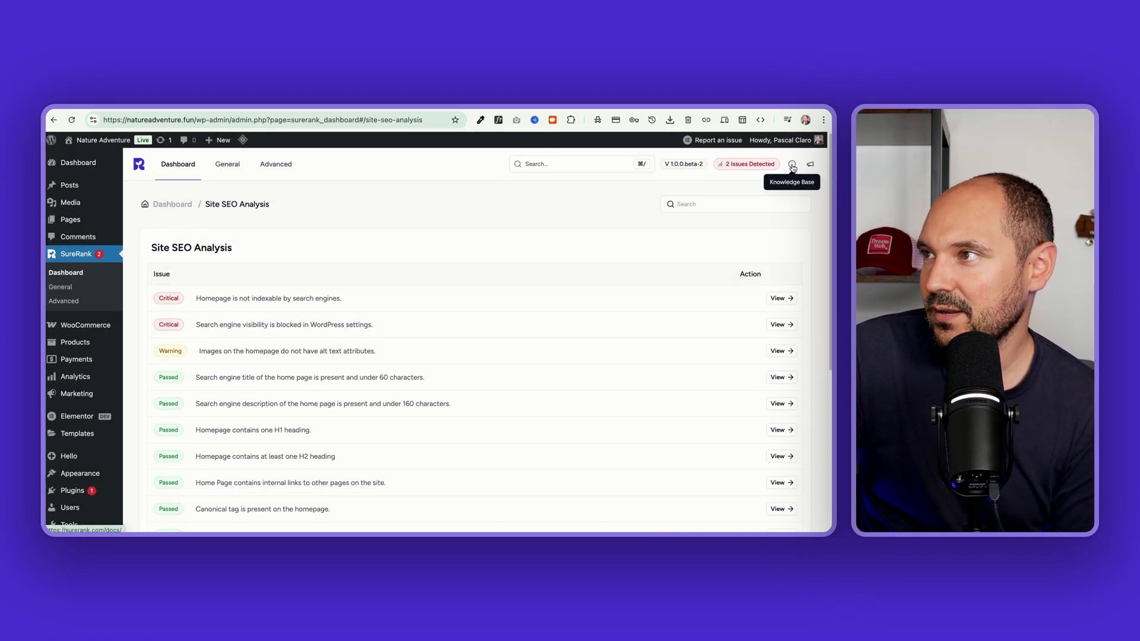
click(793, 166)
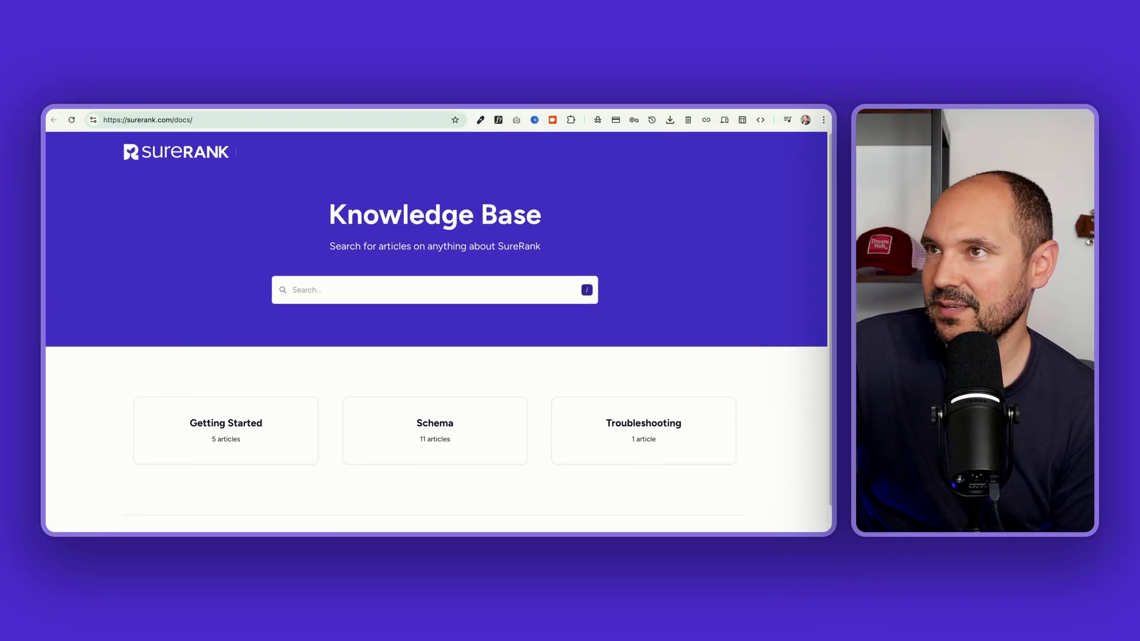
key(ctrl+w)
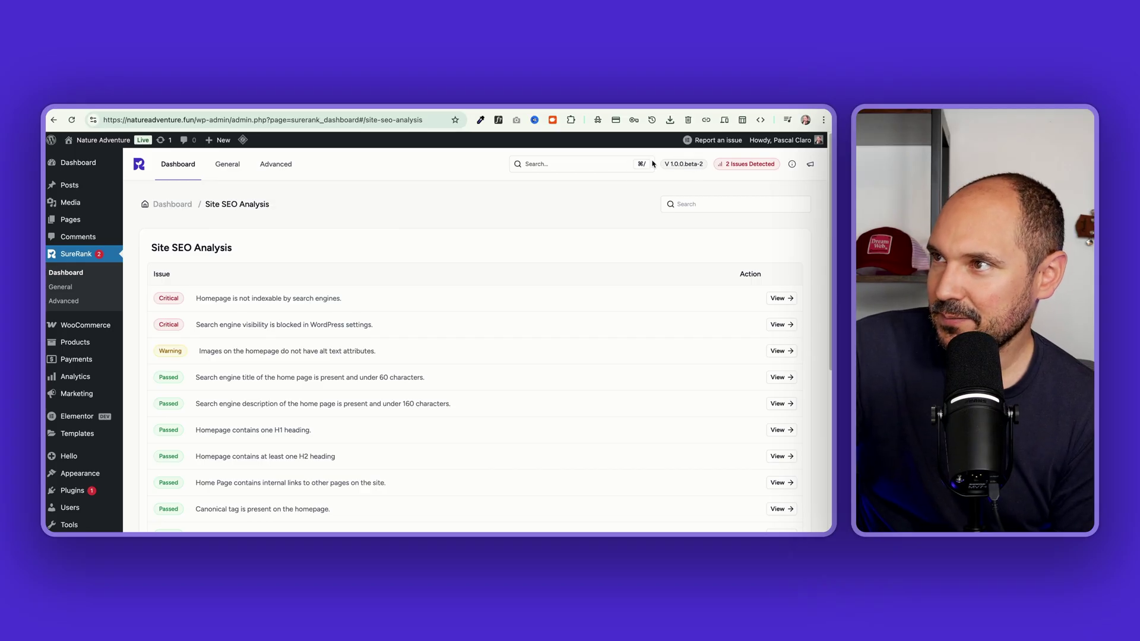
- Search the settings for 'general' and open the Home Page General settings
click(576, 165)
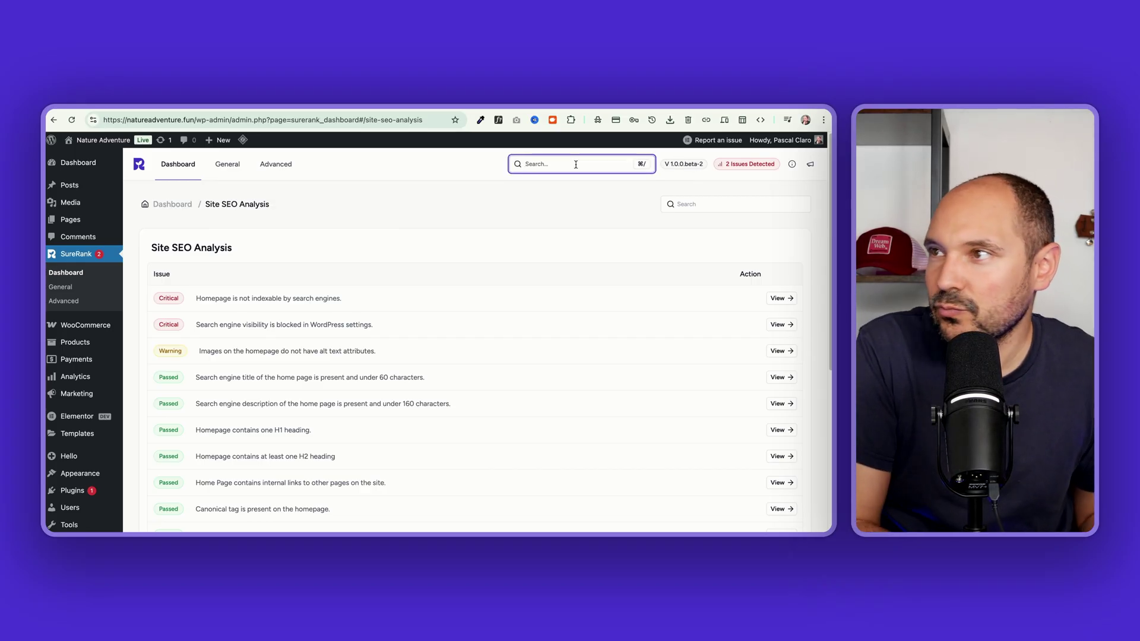
click(649, 166)
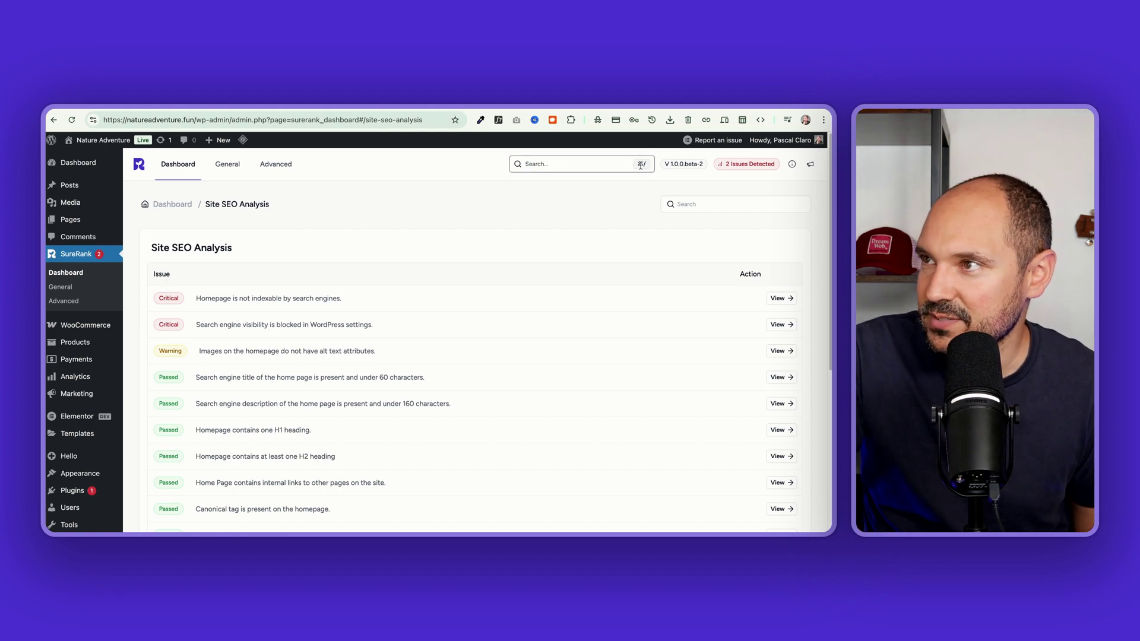
click(595, 165)
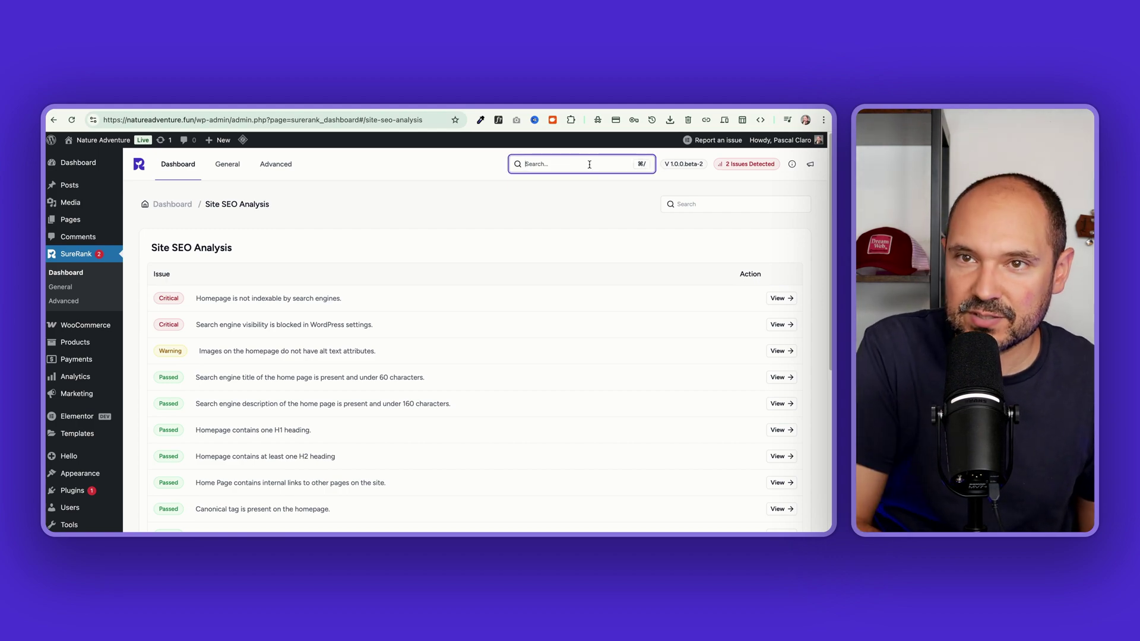
text(contact)
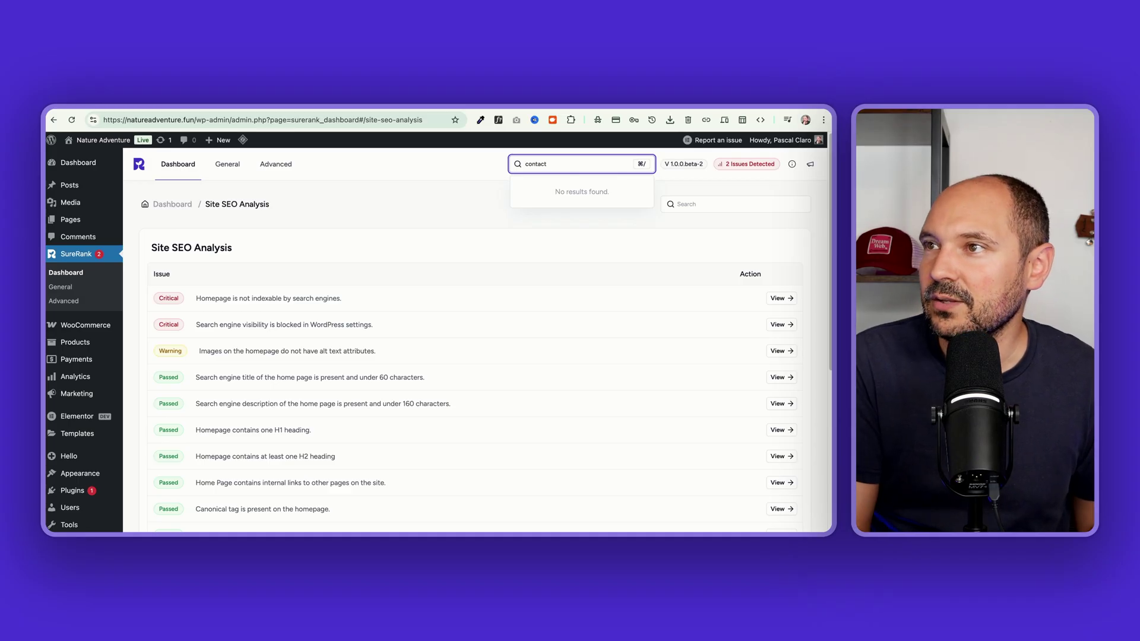
key(BackSpace)
key(BackSpace)
key(BackSpace)
key(BackSpace)
key(BackSpace)
key(BackSpace)
key(BackSpace)
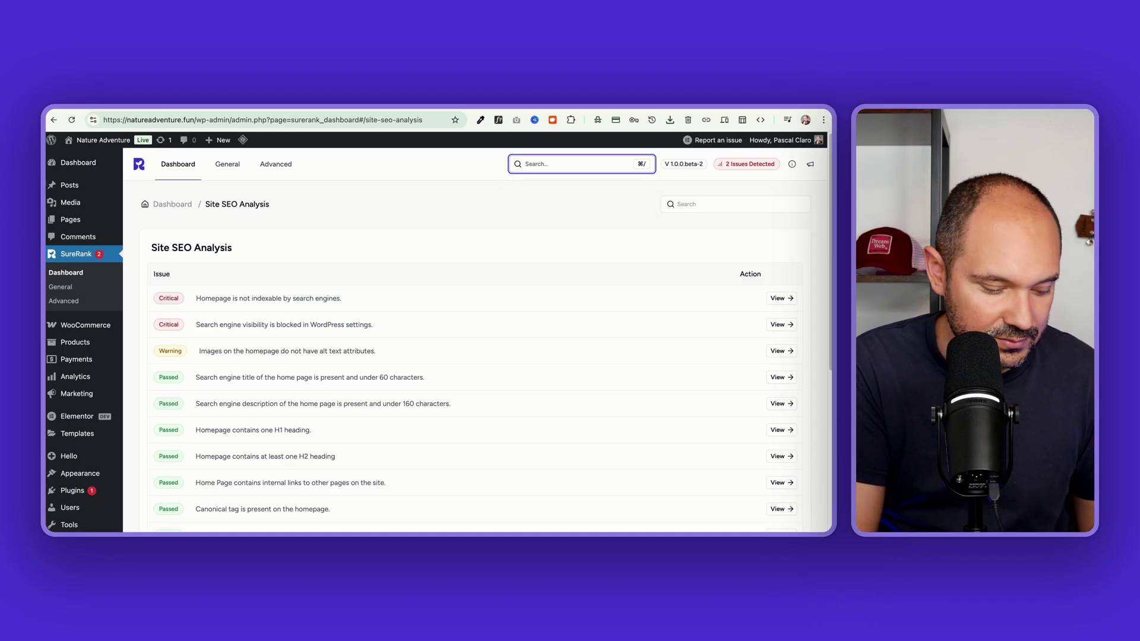
text(general)
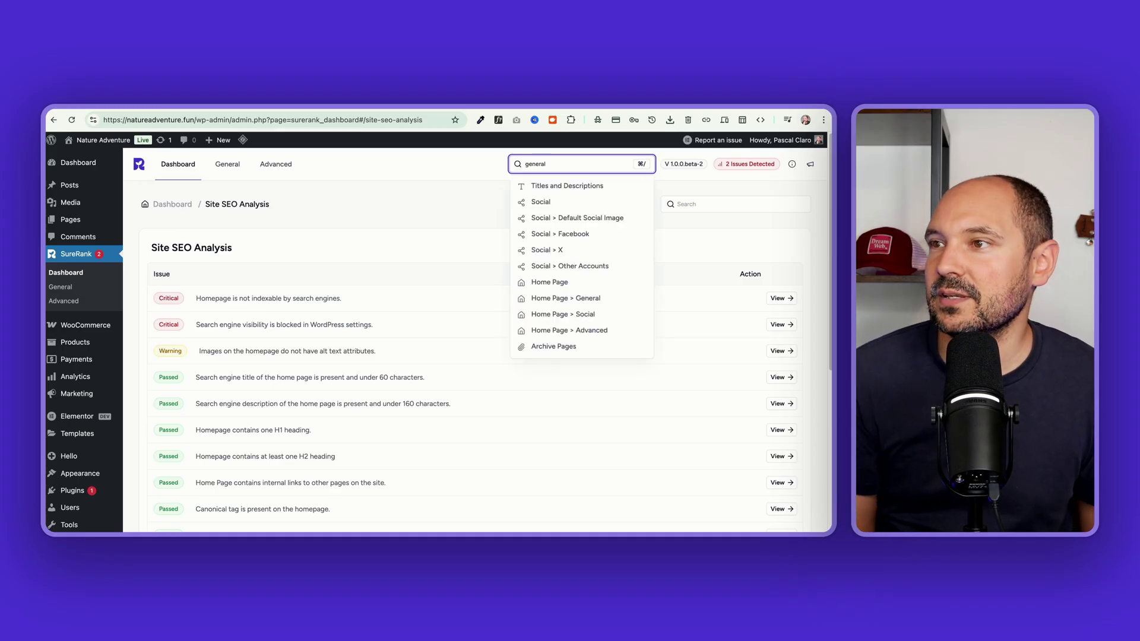
key(Down)
key(Down)
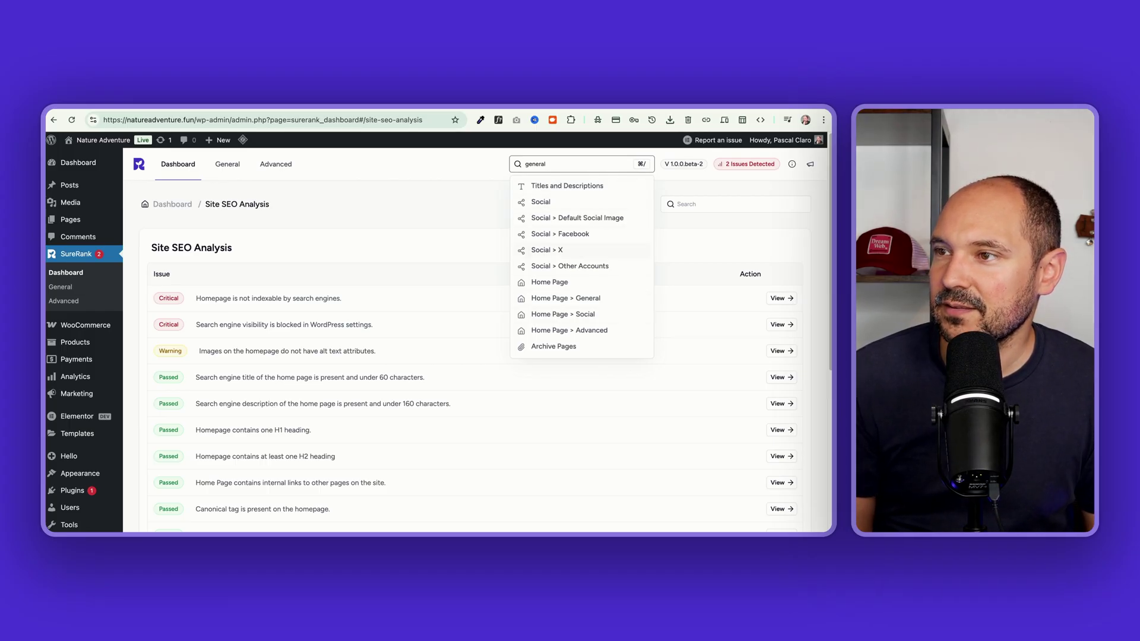
key(Return)
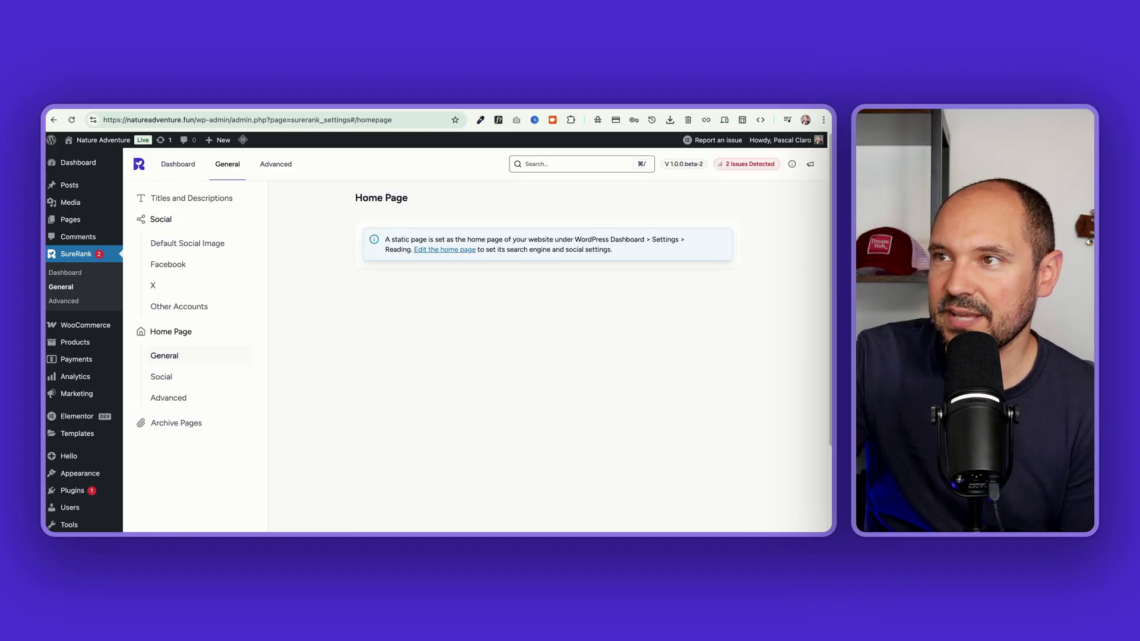
- Search the settings for 'soc' and open the Default Social Image result
click(523, 164)
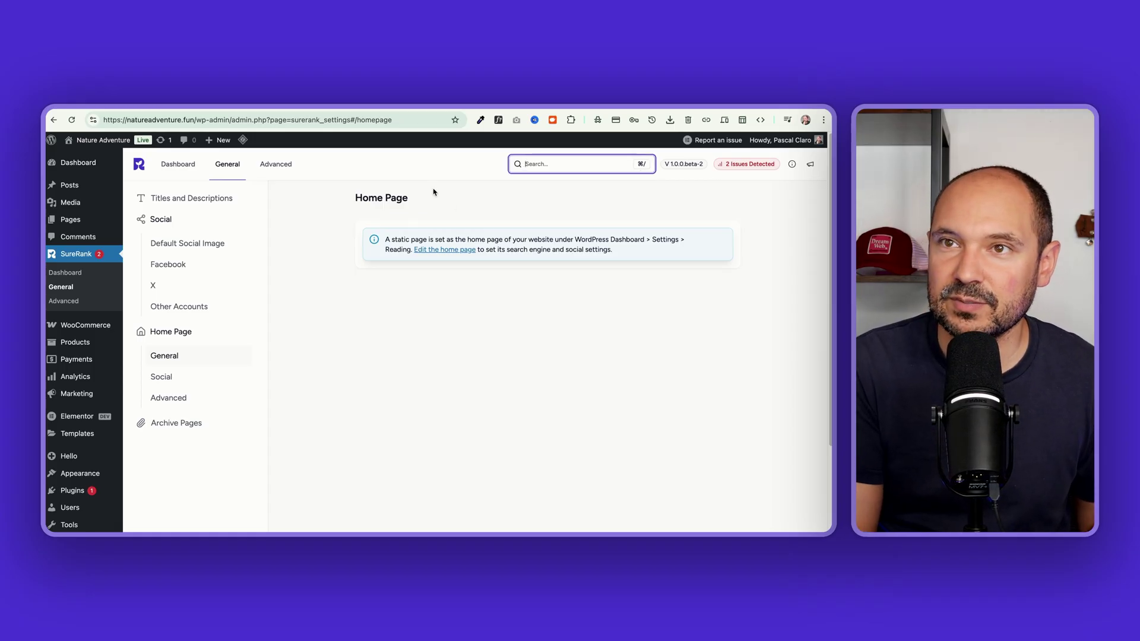
text(socvia)
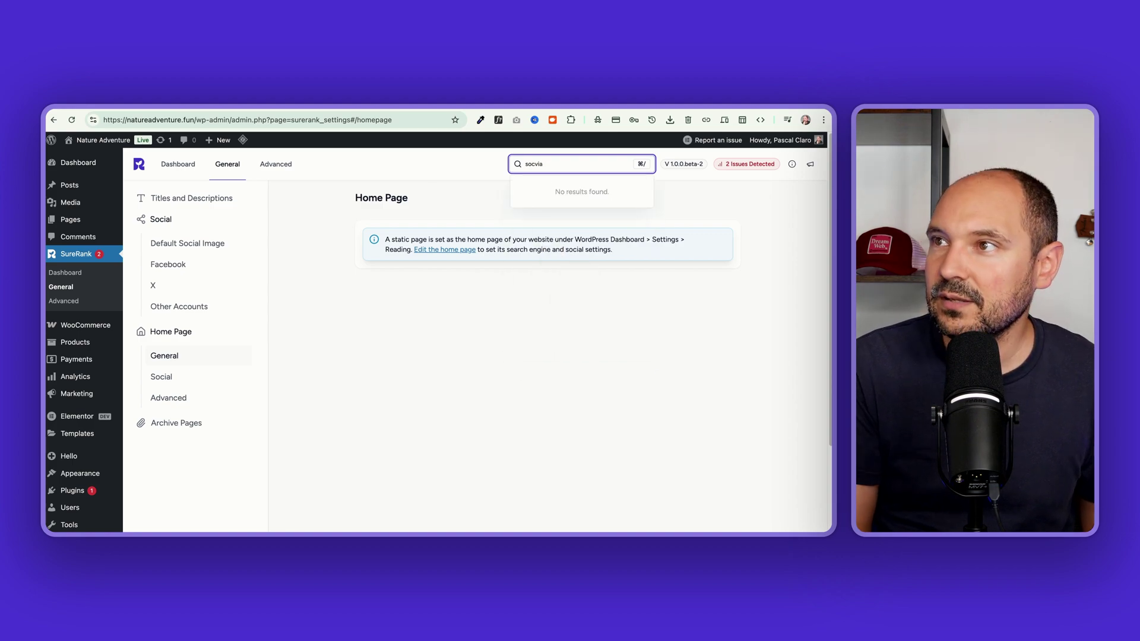
key(BackSpace)
key(BackSpace)
key(BackSpace)
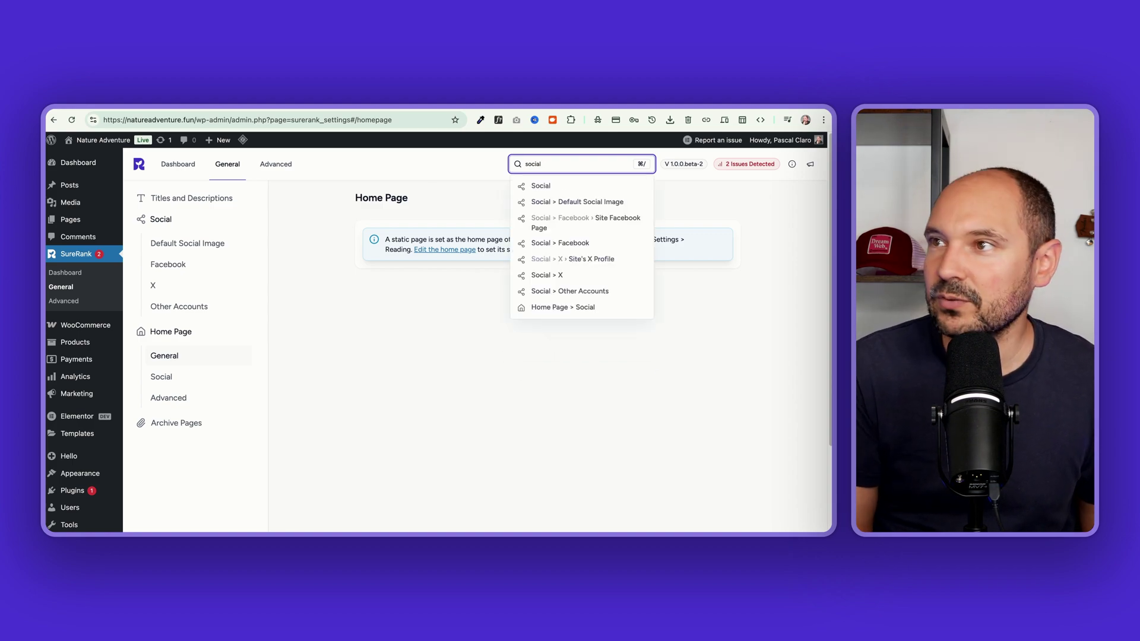
key(Return)
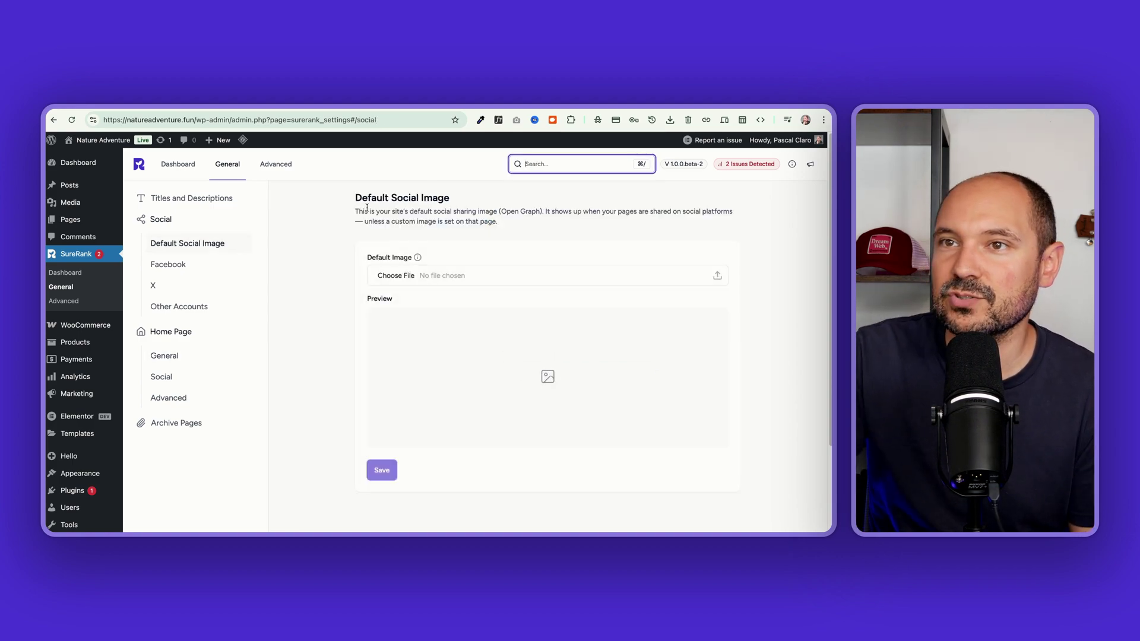
- Open the Facebook social page showing its preview and Site Facebook Page field set to #
click(181, 263)
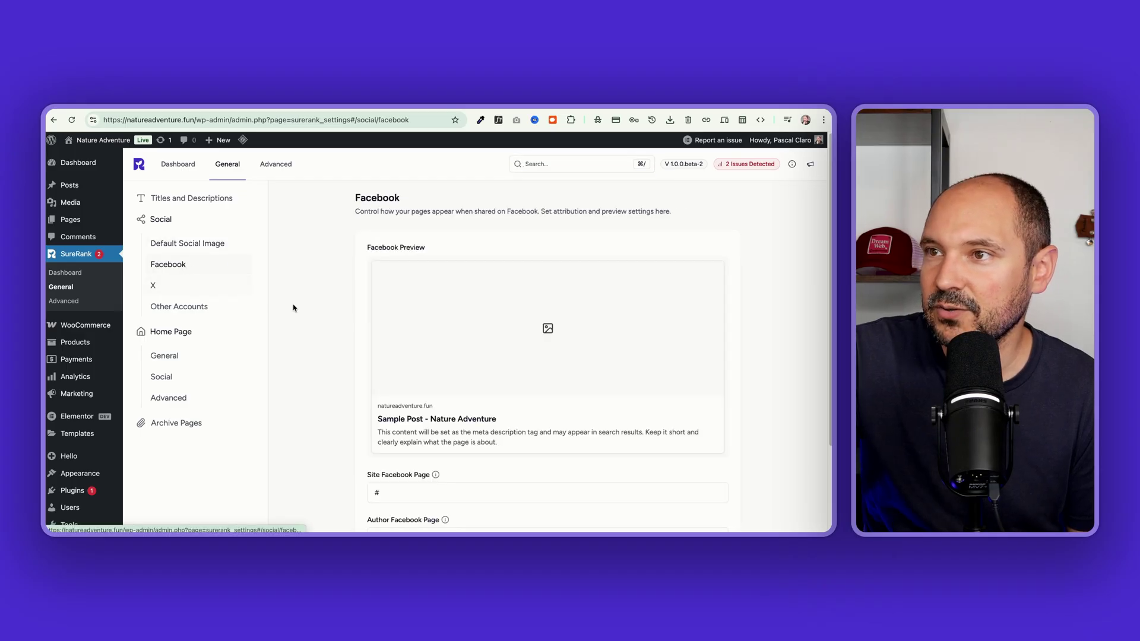
scroll(295, 308, down, 3)
scroll(349, 359, up, 3)
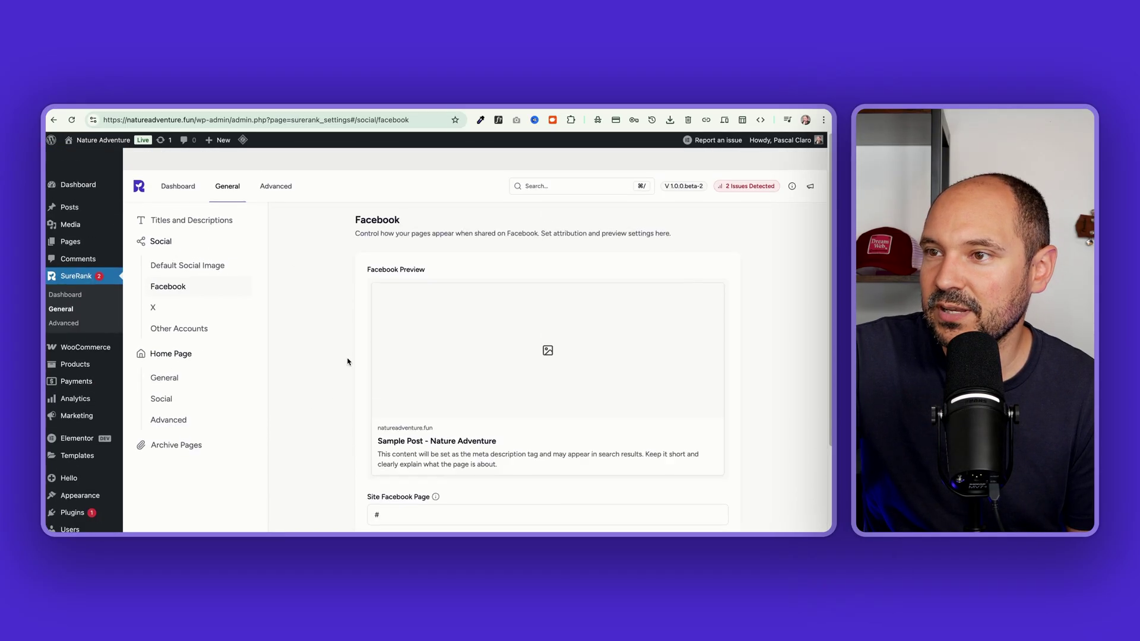
click(563, 160)
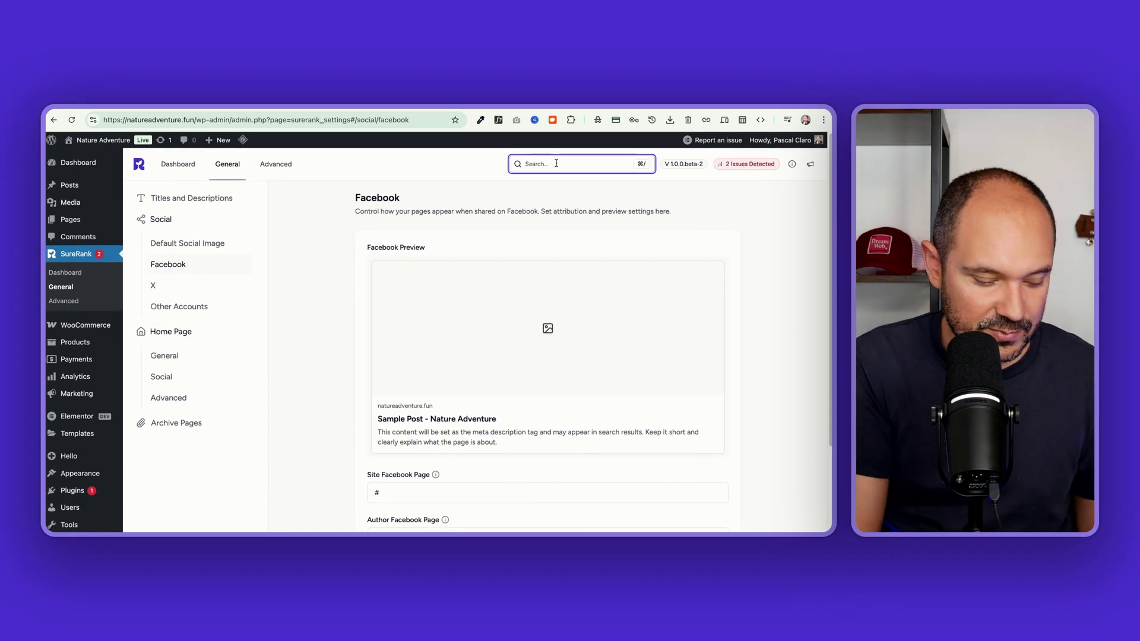
text(facebook)
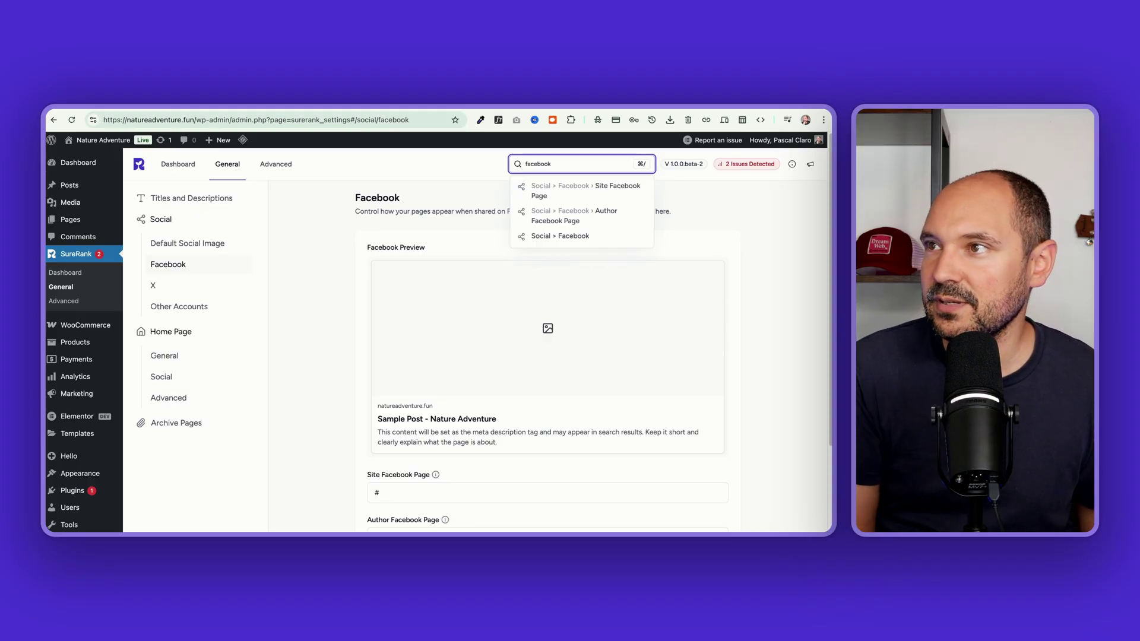
key(Escape)
scroll(396, 378, down, 3)
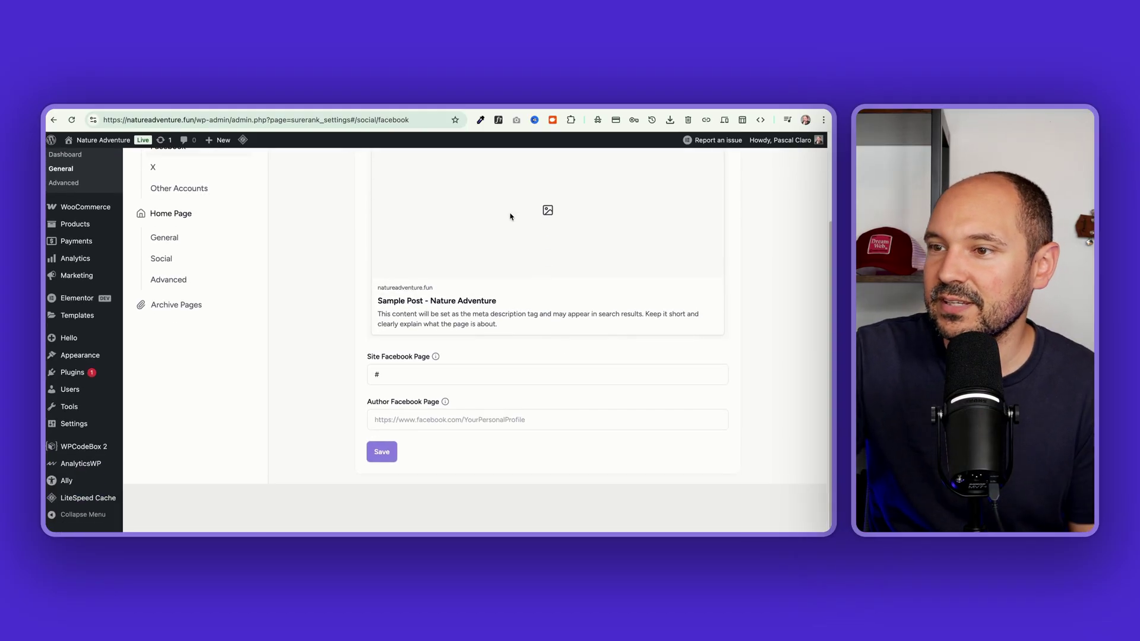
click(397, 378)
scroll(277, 302, up, 4)
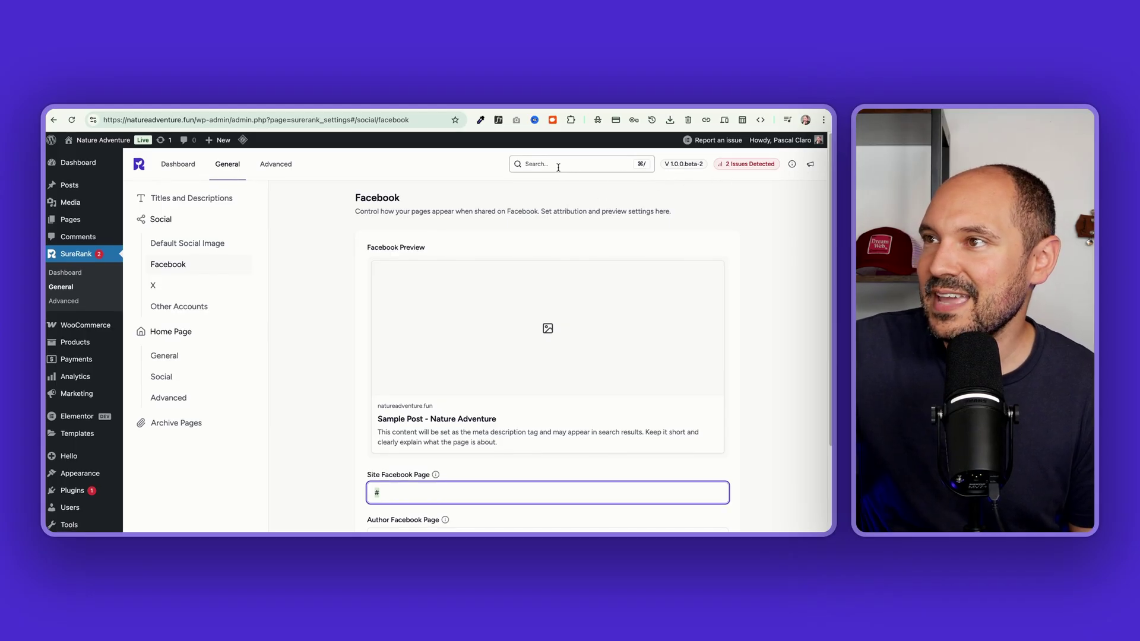
click(547, 164)
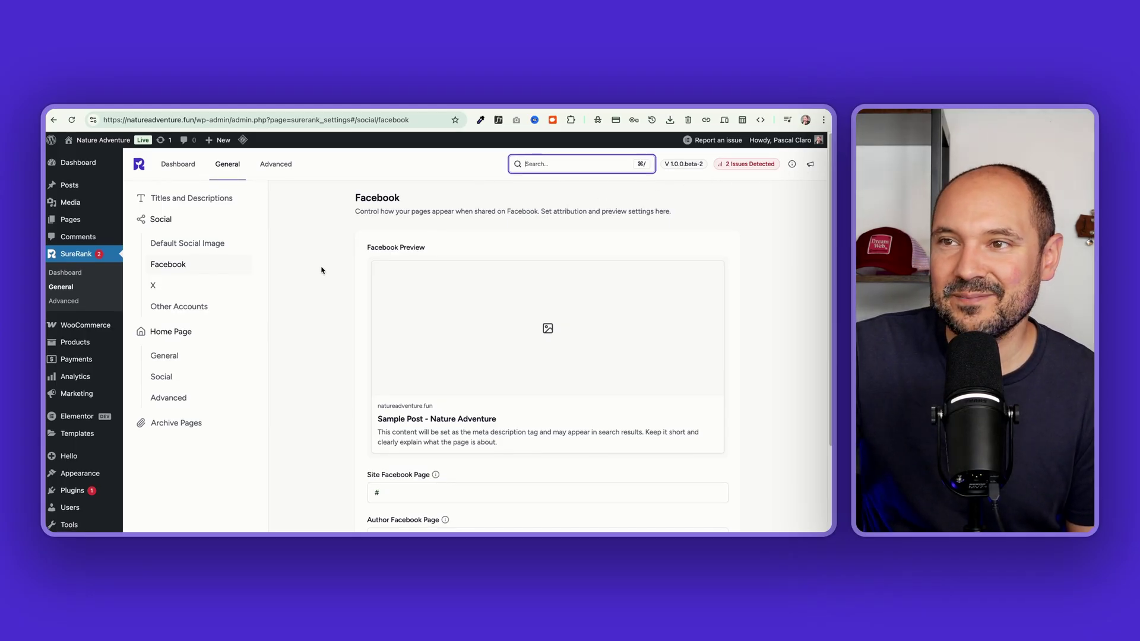
scroll(321, 270, down, 3)
scroll(321, 271, up, 3)
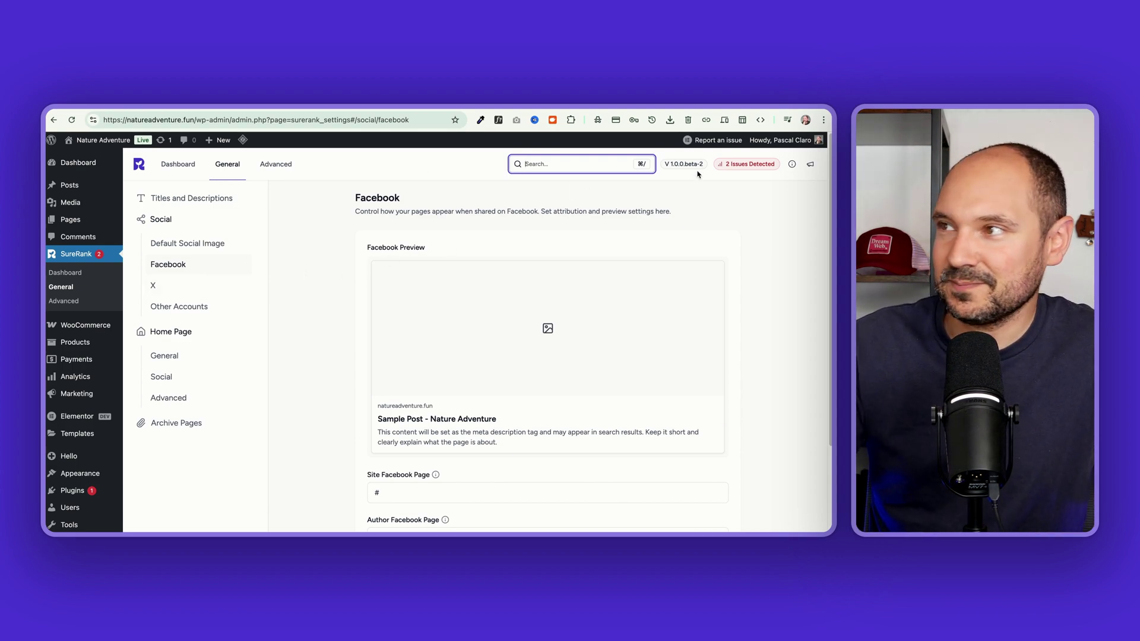
- Review the 2 detected issues, including the missing alt text warning, then open General settings
click(746, 164)
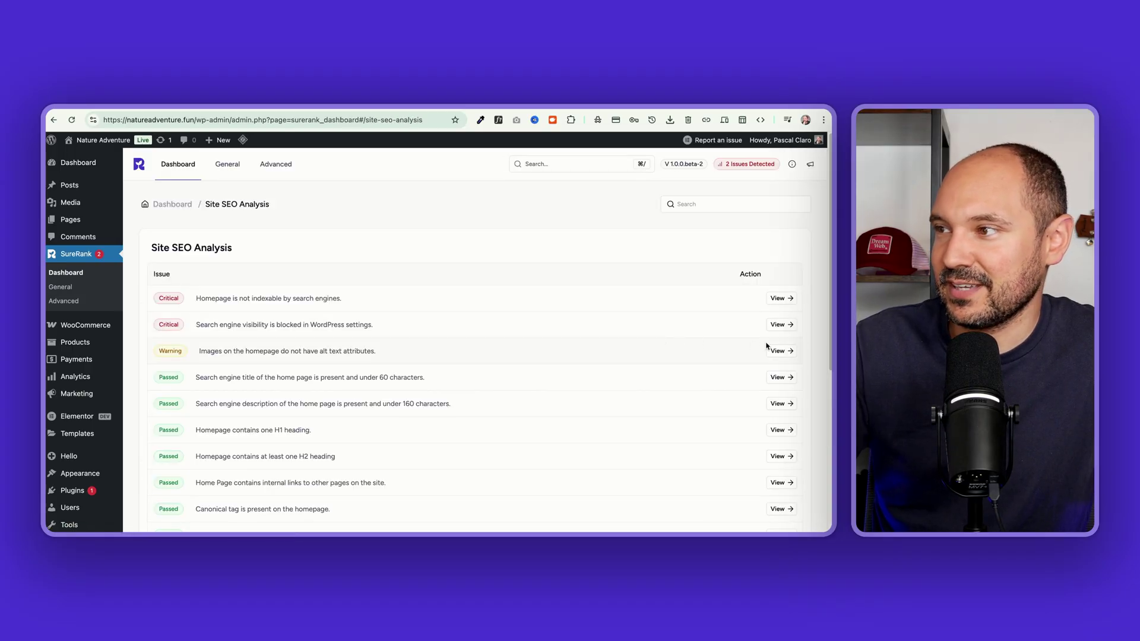
click(775, 350)
click(630, 462)
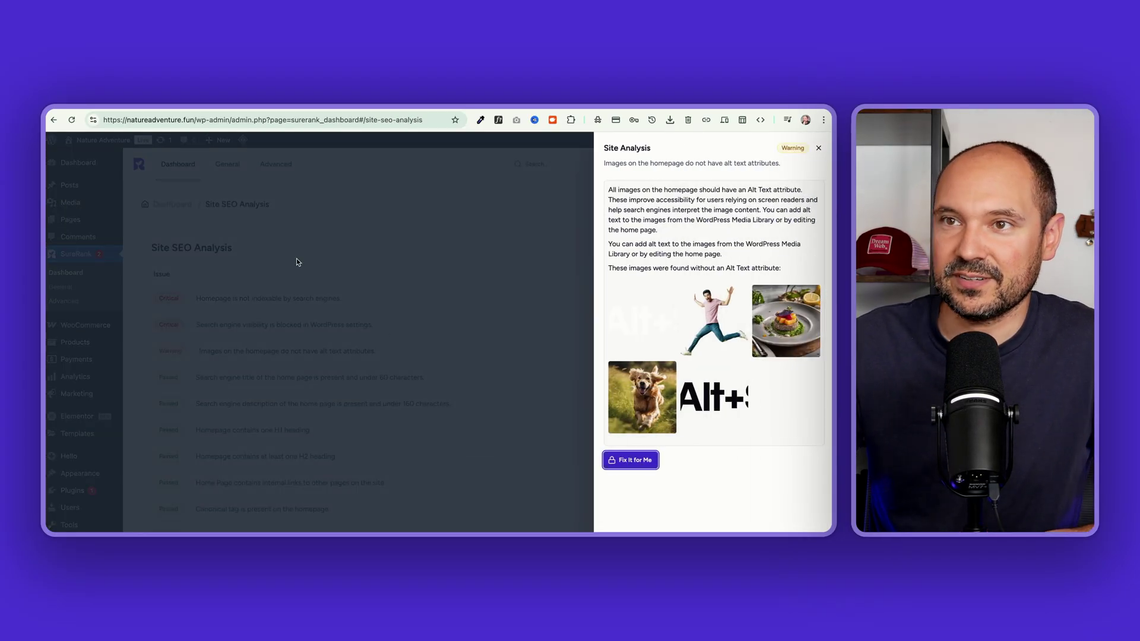
click(817, 148)
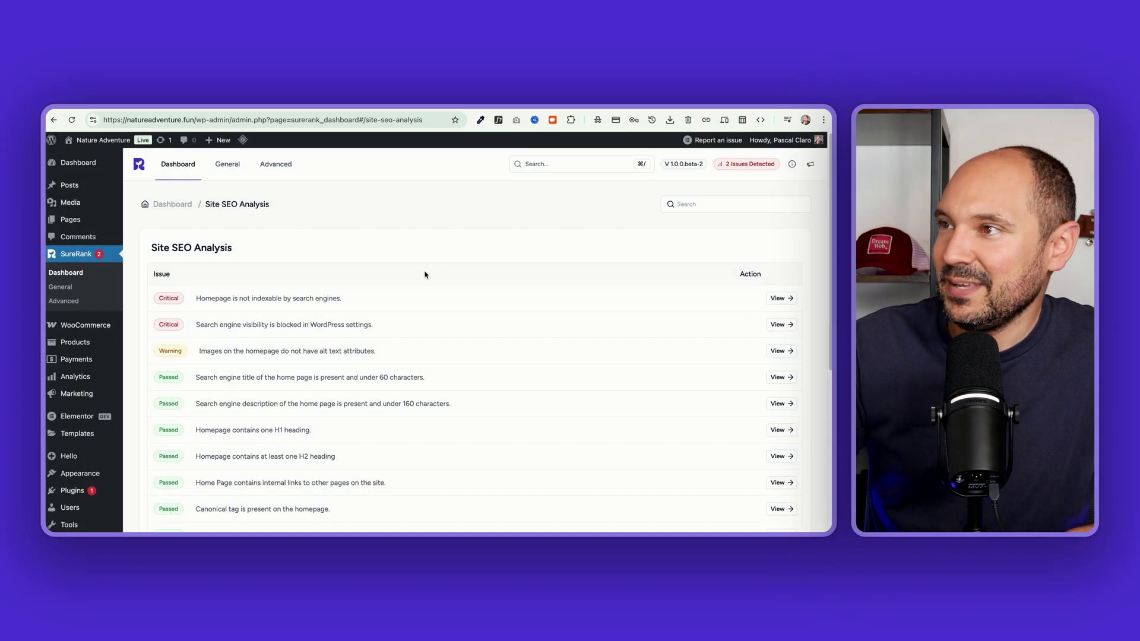
click(542, 165)
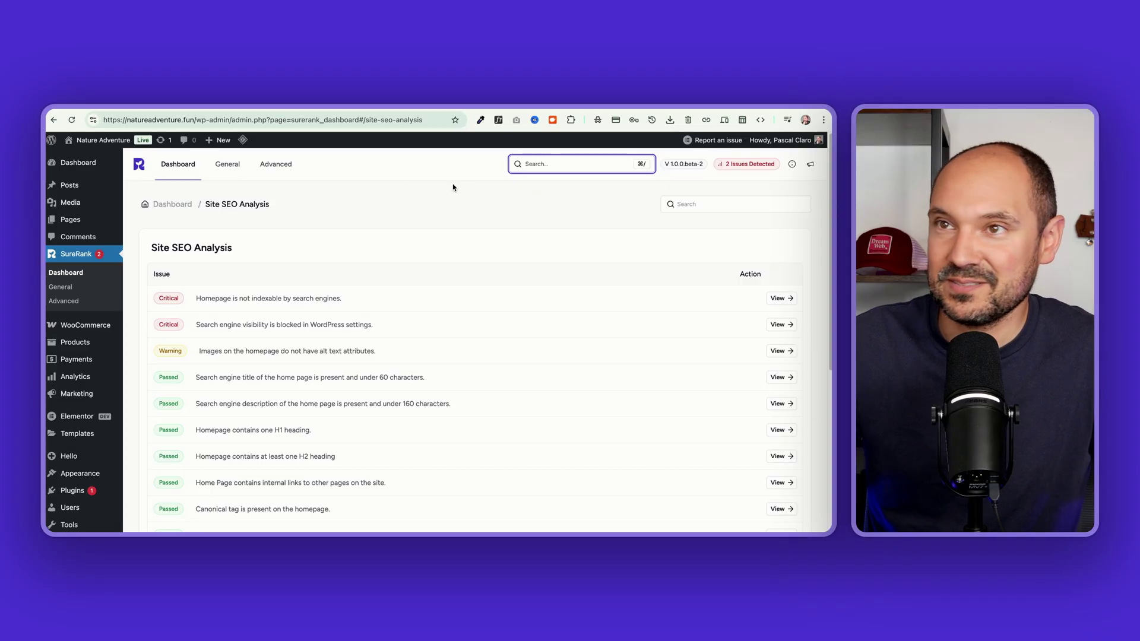
click(226, 168)
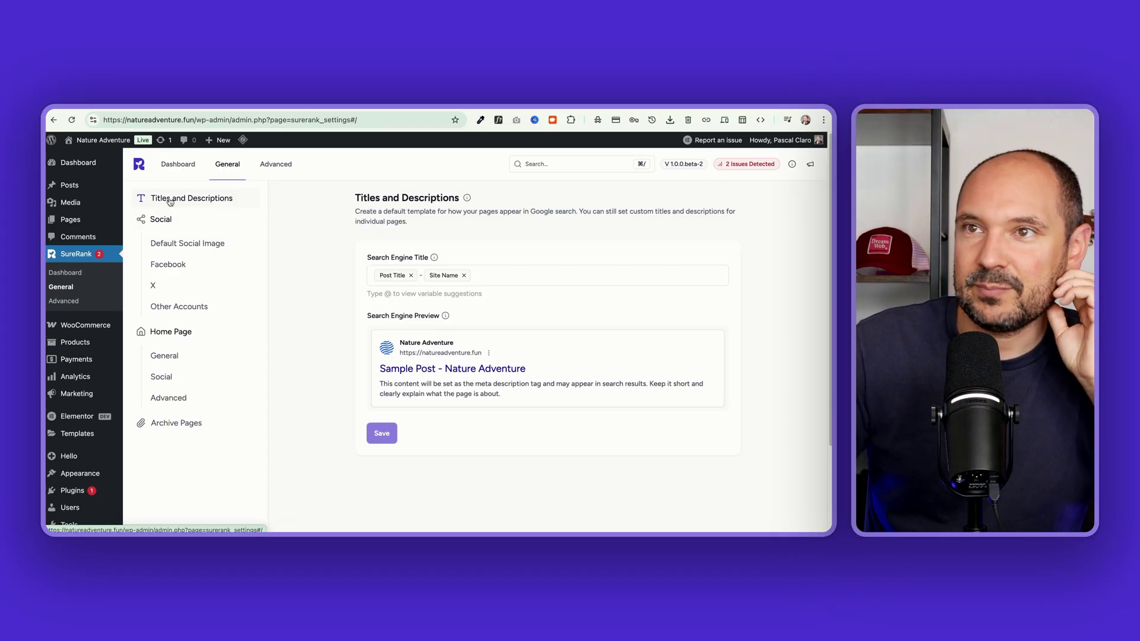
- Append the Current Year variable to the Post Title - Site Name title template and save
click(527, 272)
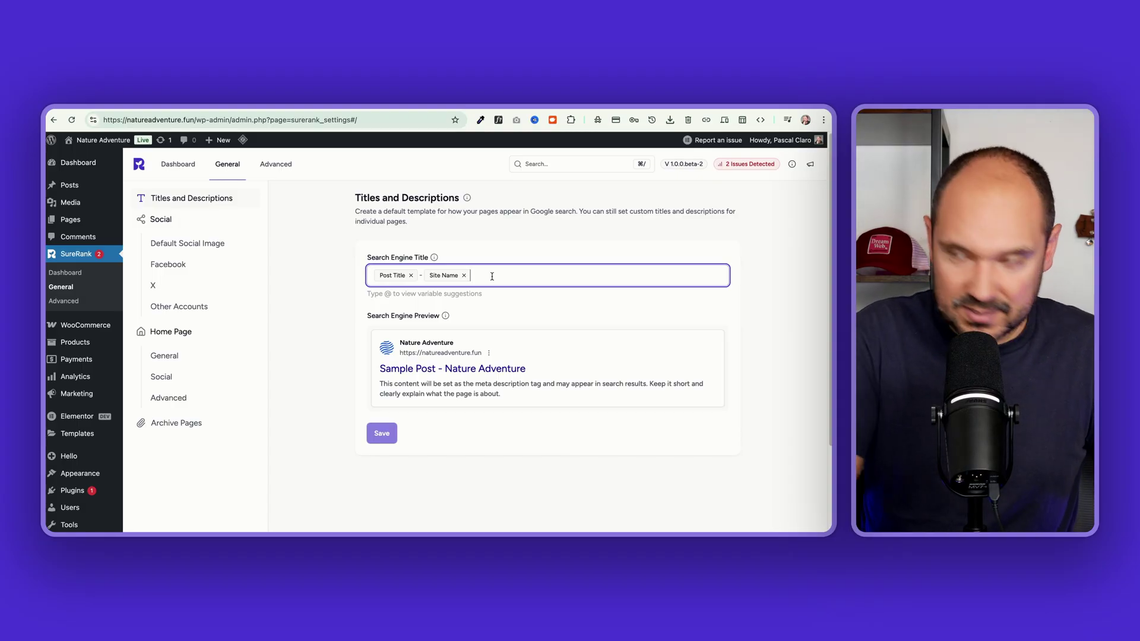
text(@)
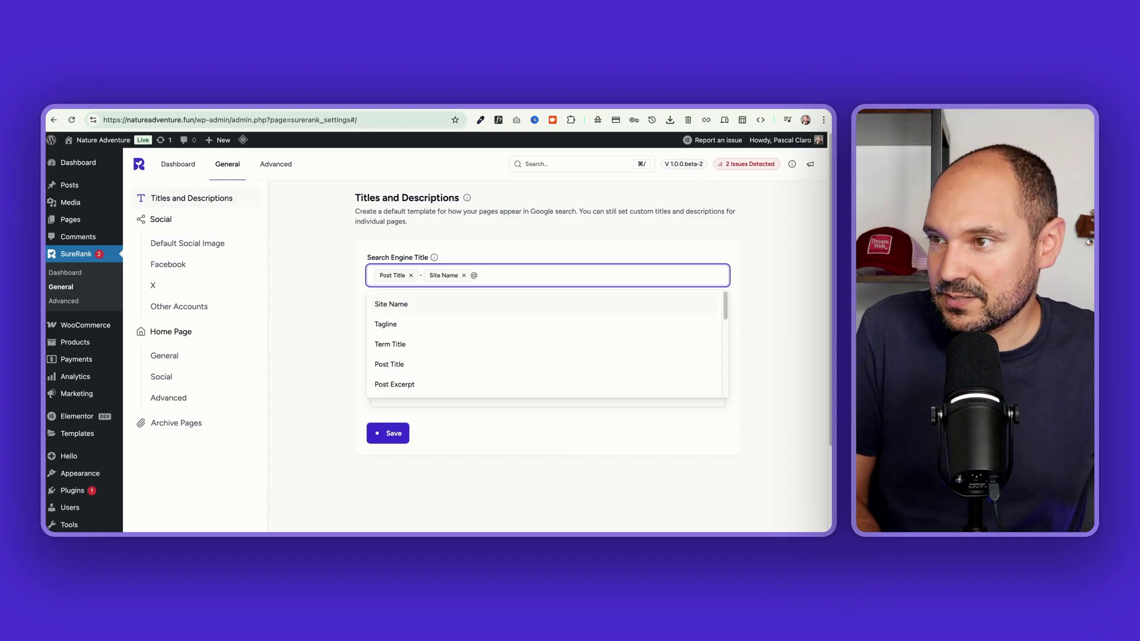
key(Down)
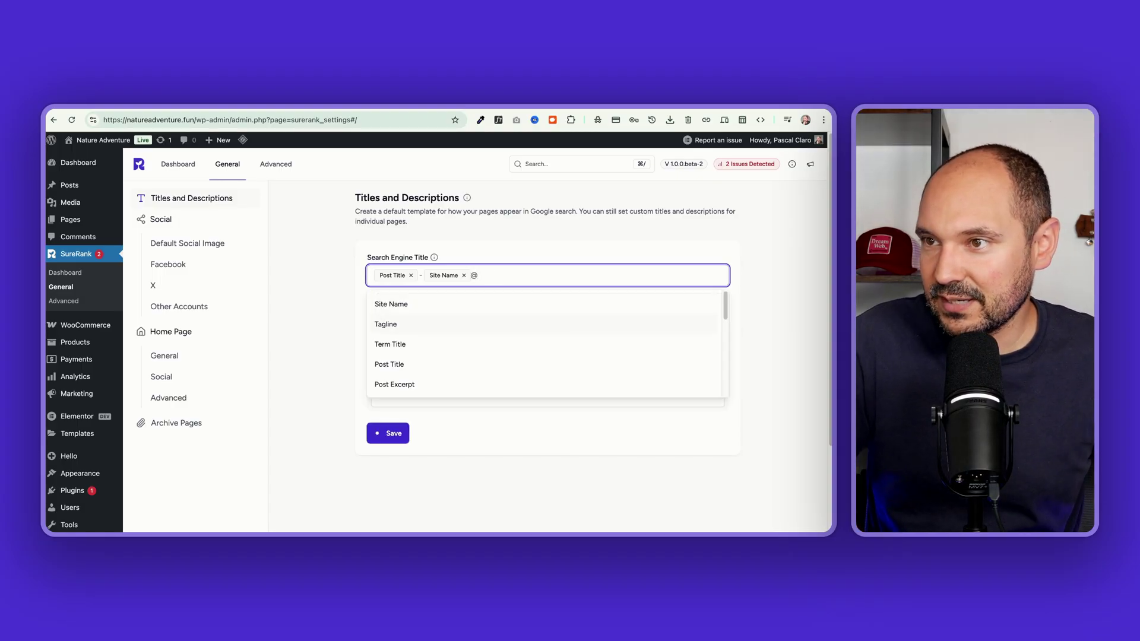
key(Down)
key(Down)
key(Down)
key(Down)
key(Down)
key(Down)
key(Down)
key(Down)
key(Down)
key(Down)
key(Down)
key(Down)
key(Down)
key(Up)
key(Up)
key(Up)
key(Up)
key(Down)
key(Down)
key(Down)
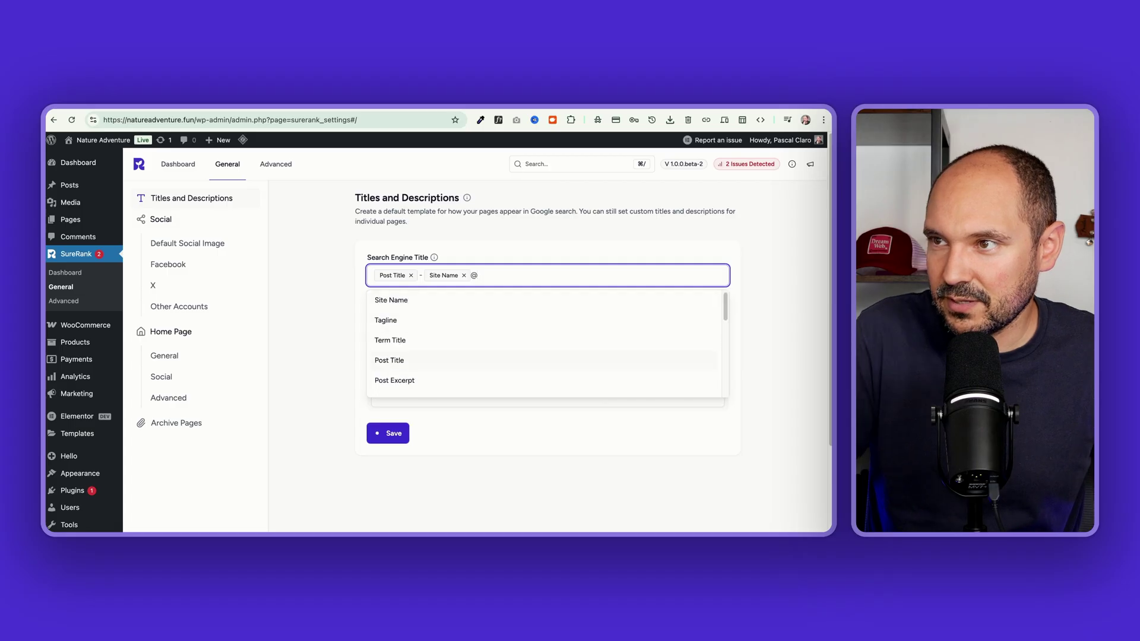
text(current)
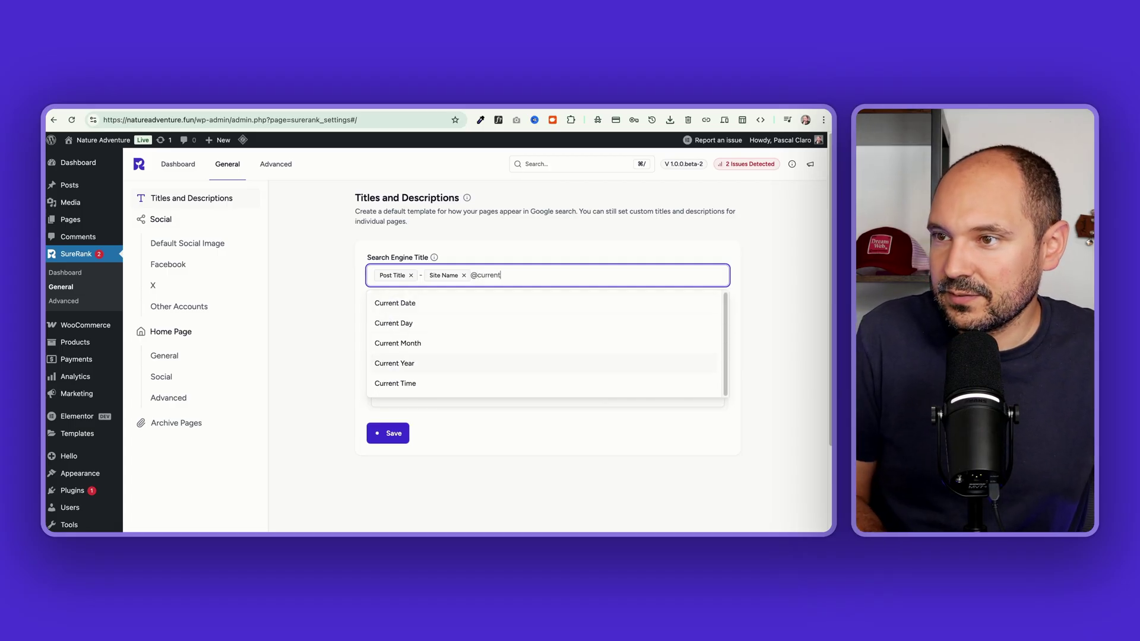
key(Return)
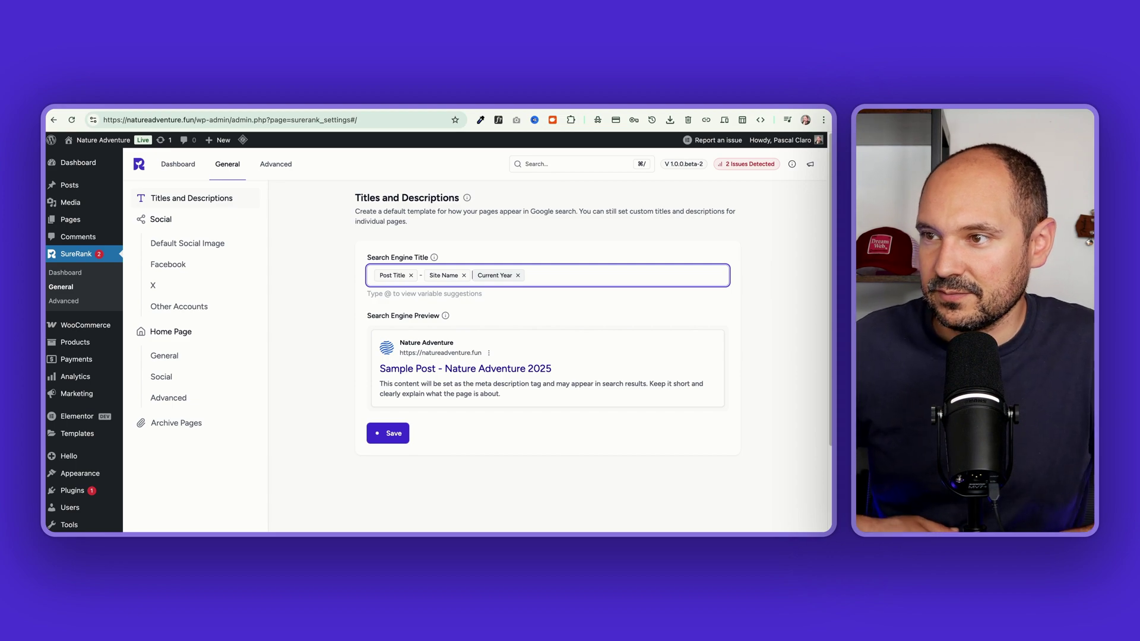
click(398, 440)
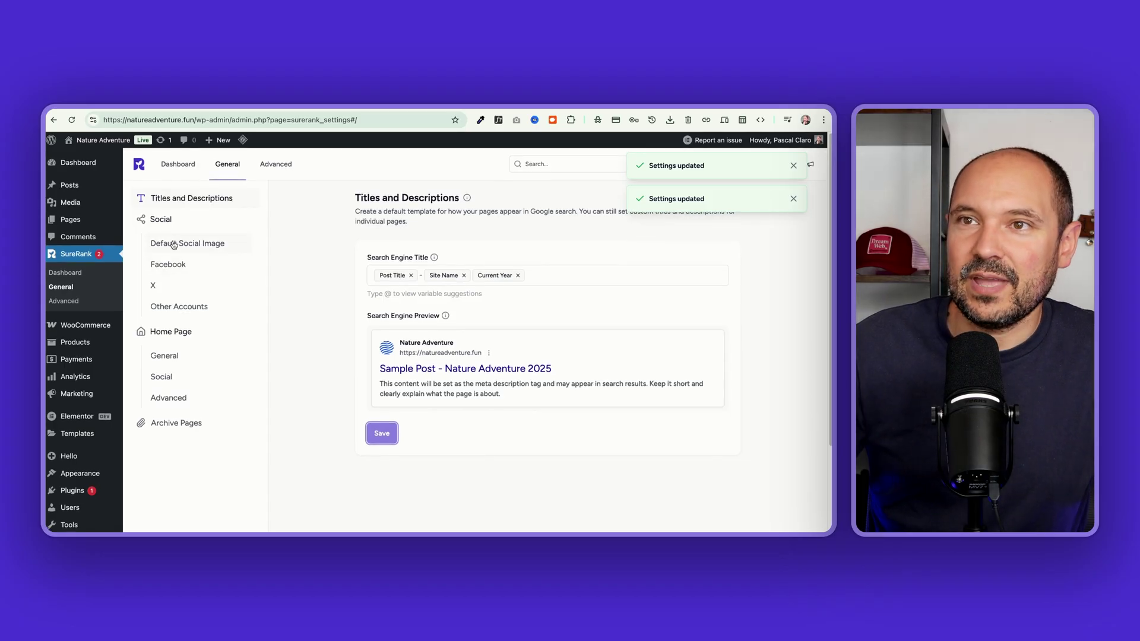
- Browse Default Social Image, Home Page General, Social and Advanced, ending on Archive Pages
click(154, 223)
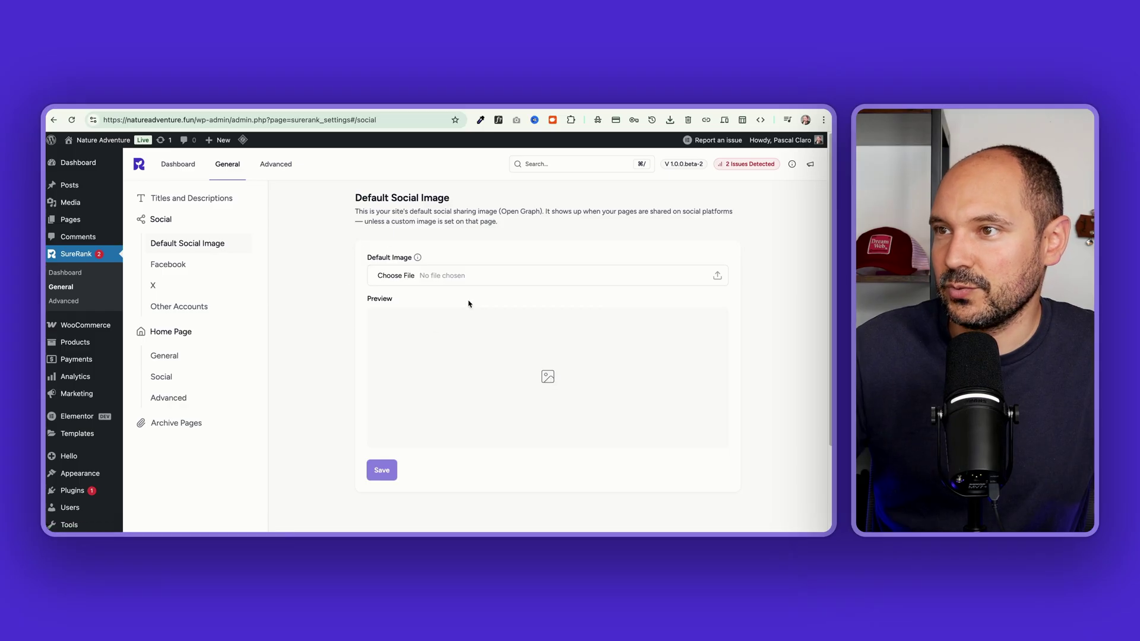
scroll(169, 297, down, 2)
click(168, 261)
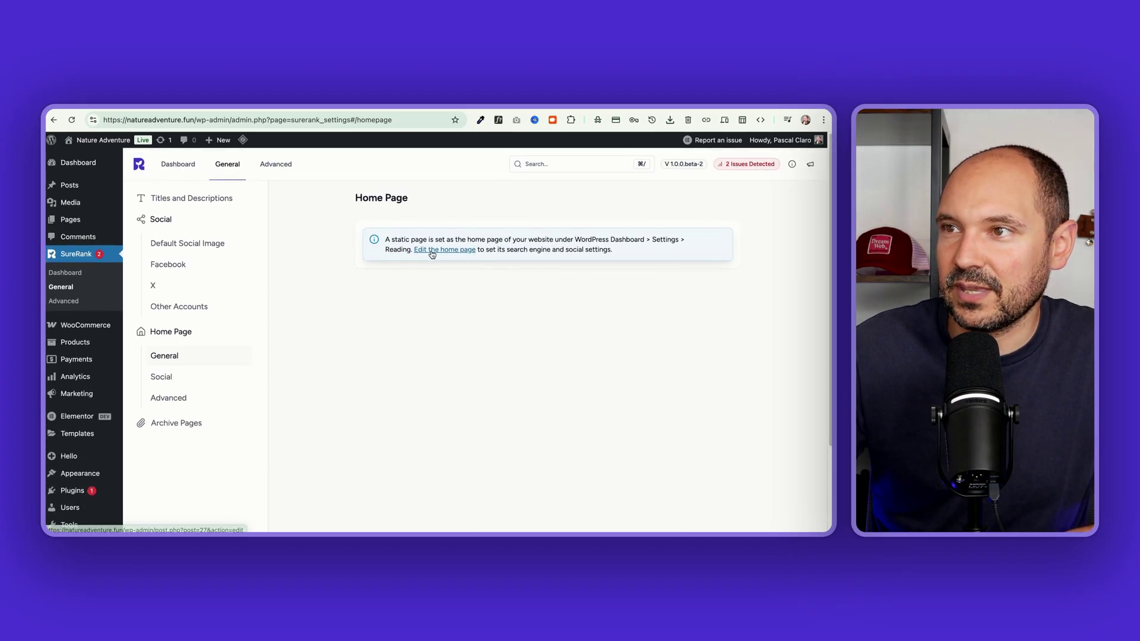
click(165, 379)
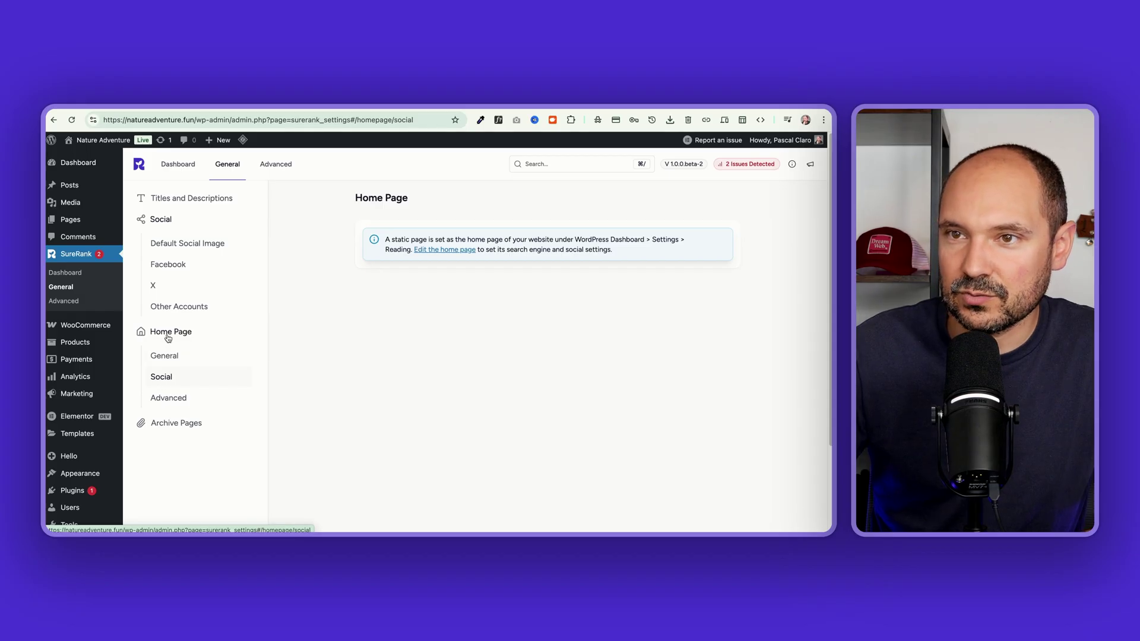
click(175, 403)
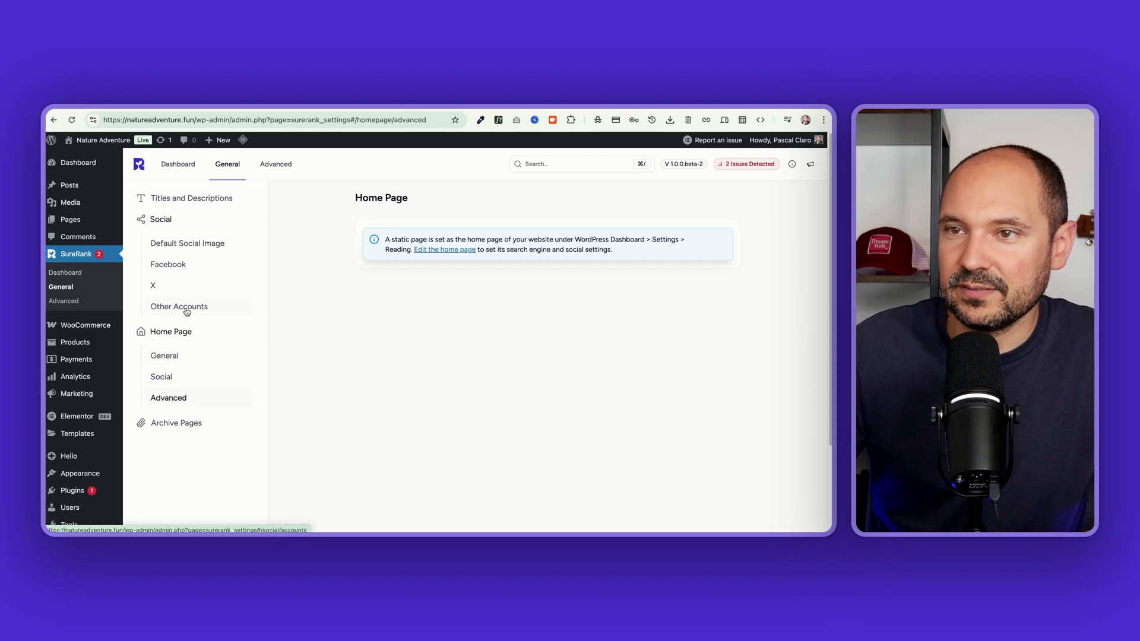
click(219, 422)
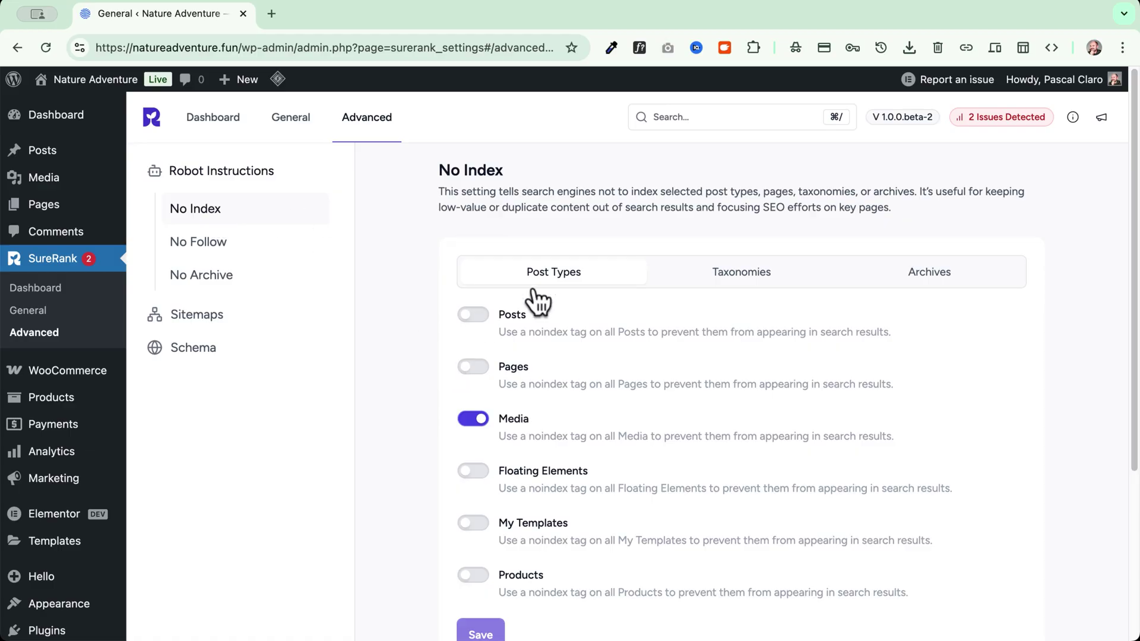
scroll(432, 279, down, 2)
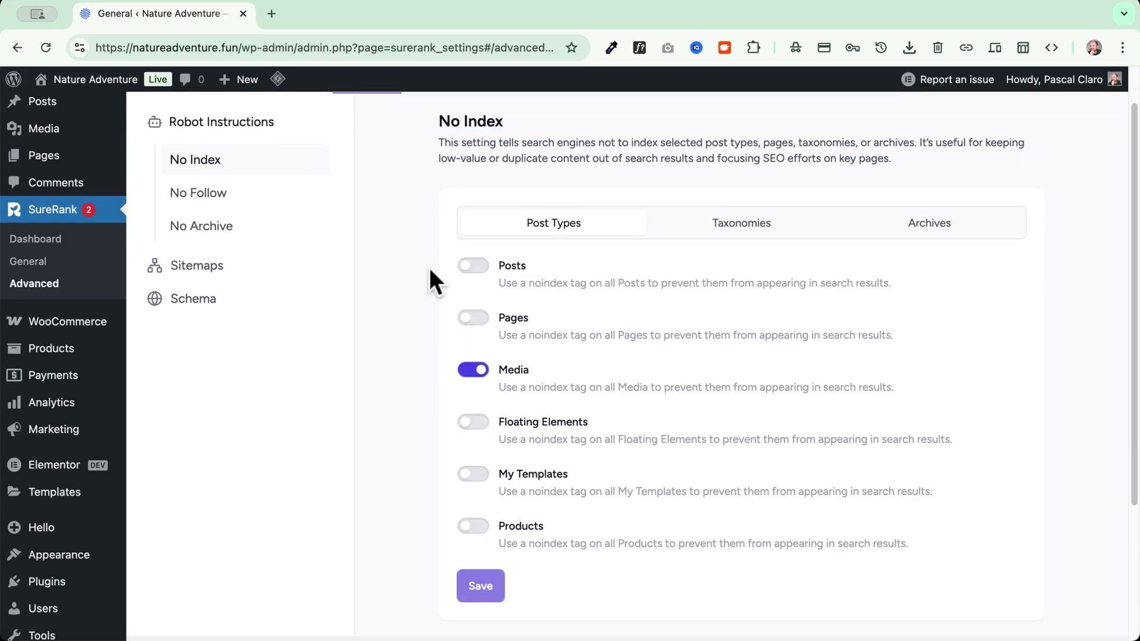
click(729, 215)
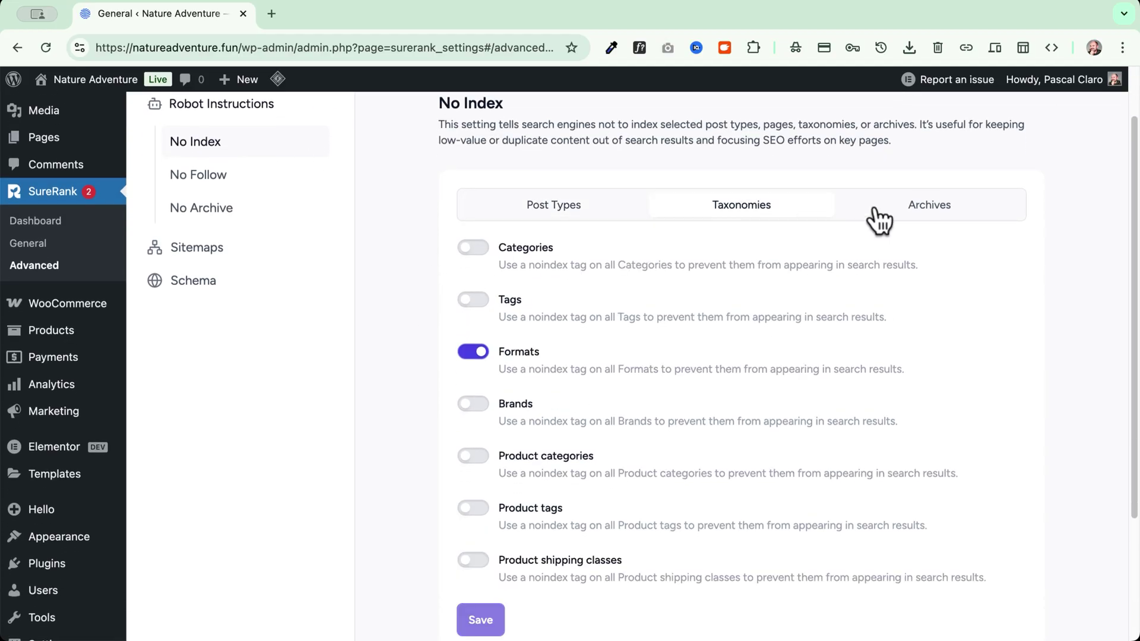
click(952, 218)
click(746, 202)
click(558, 207)
scroll(398, 232, up, 2)
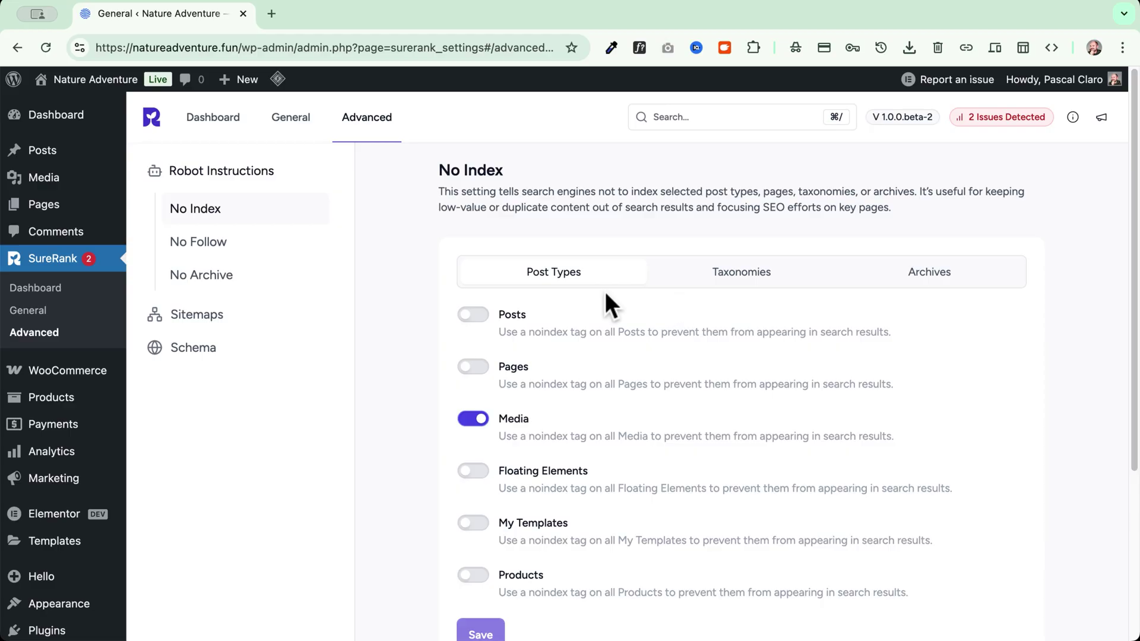
- Open Sitemaps, view the generated sitemap index in a new tab, and return to settings
click(198, 323)
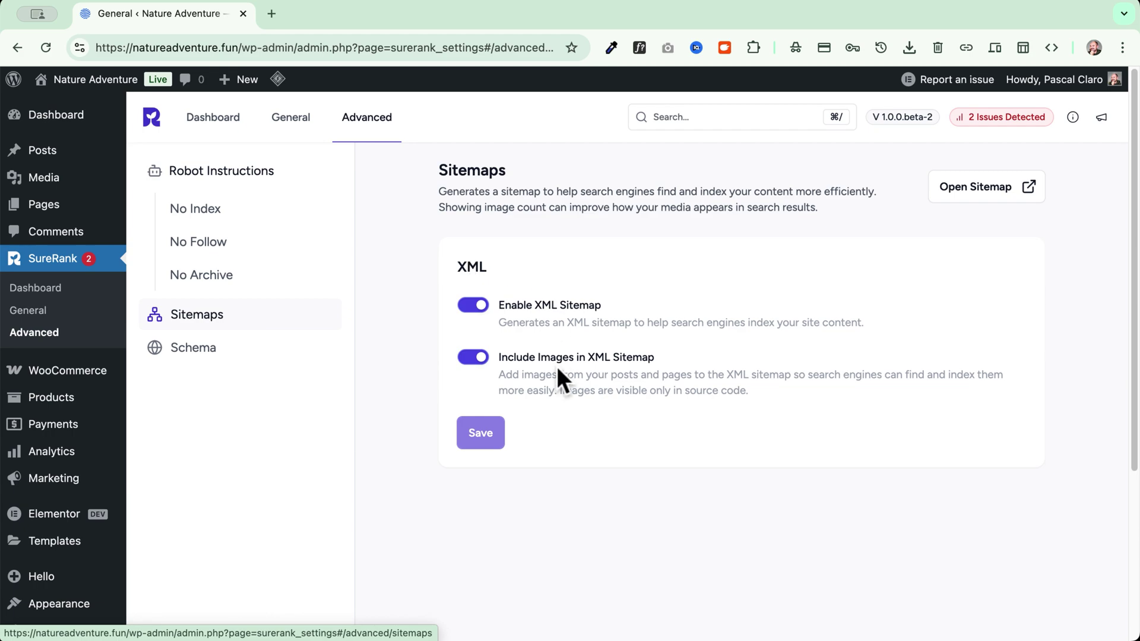
click(963, 196)
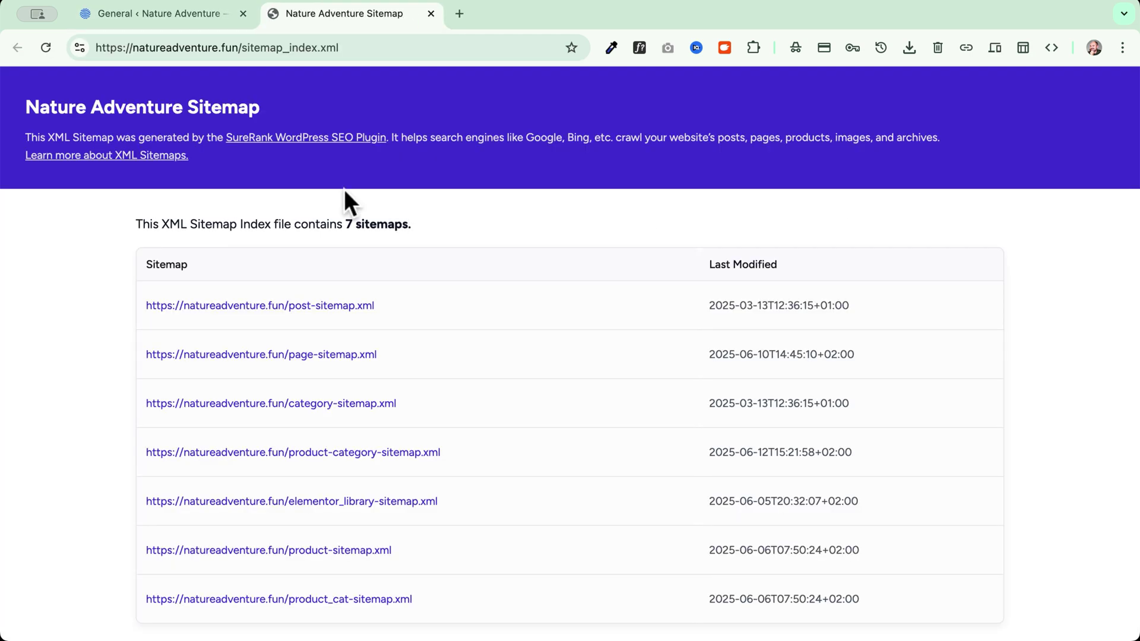
click(181, 13)
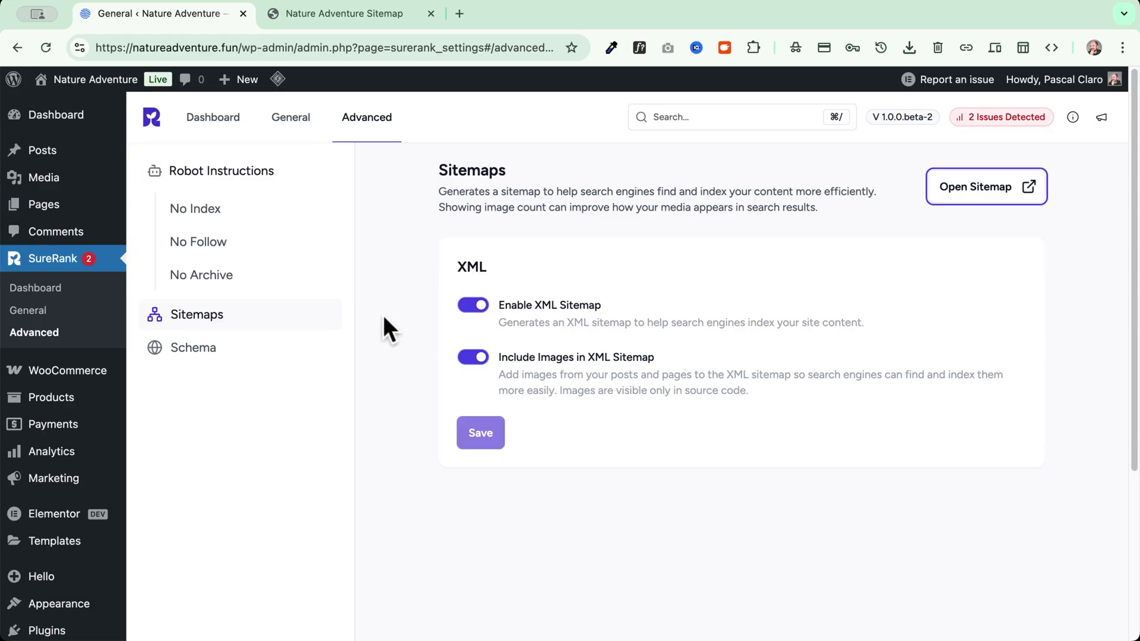
- Open the Schema list and inspect the WebSite schema's settings
click(295, 355)
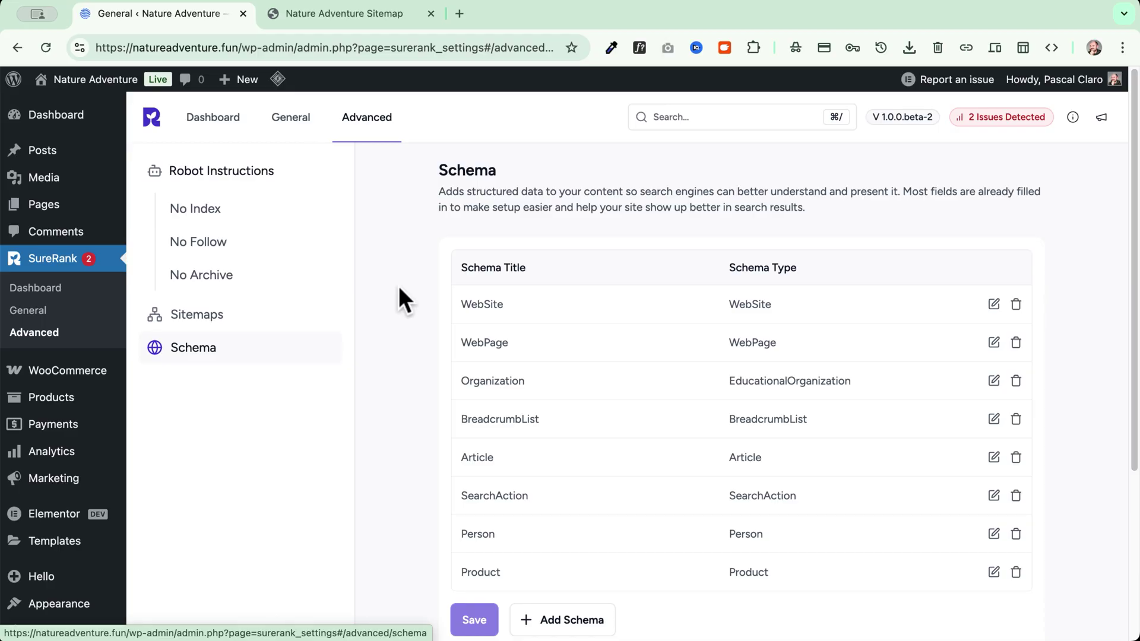
scroll(399, 287, down, 1)
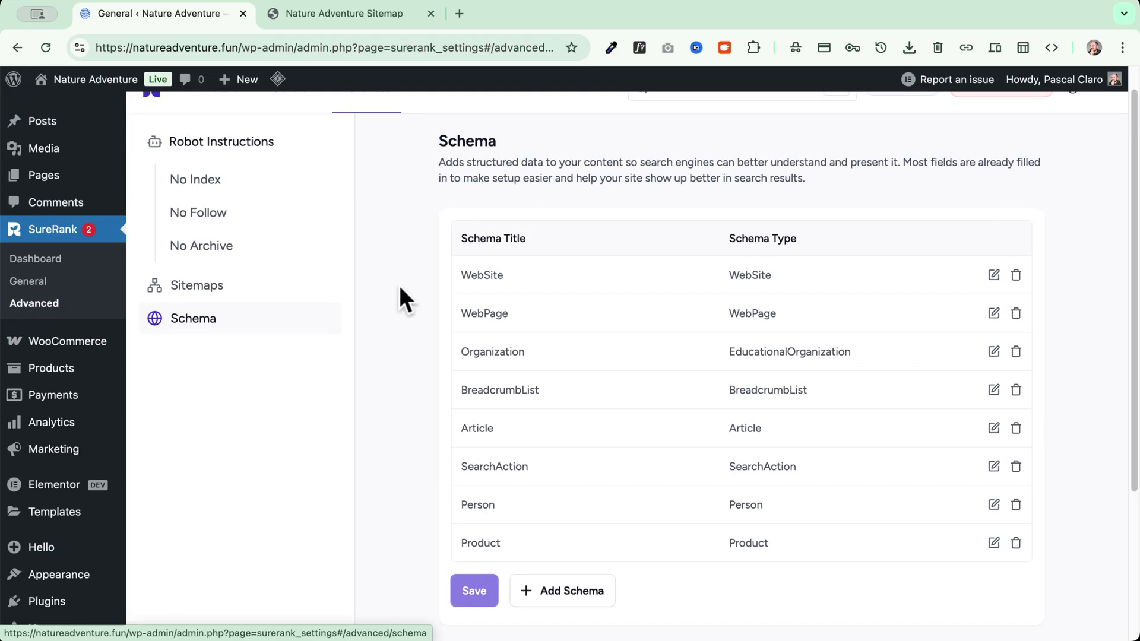
scroll(416, 267, down, 2)
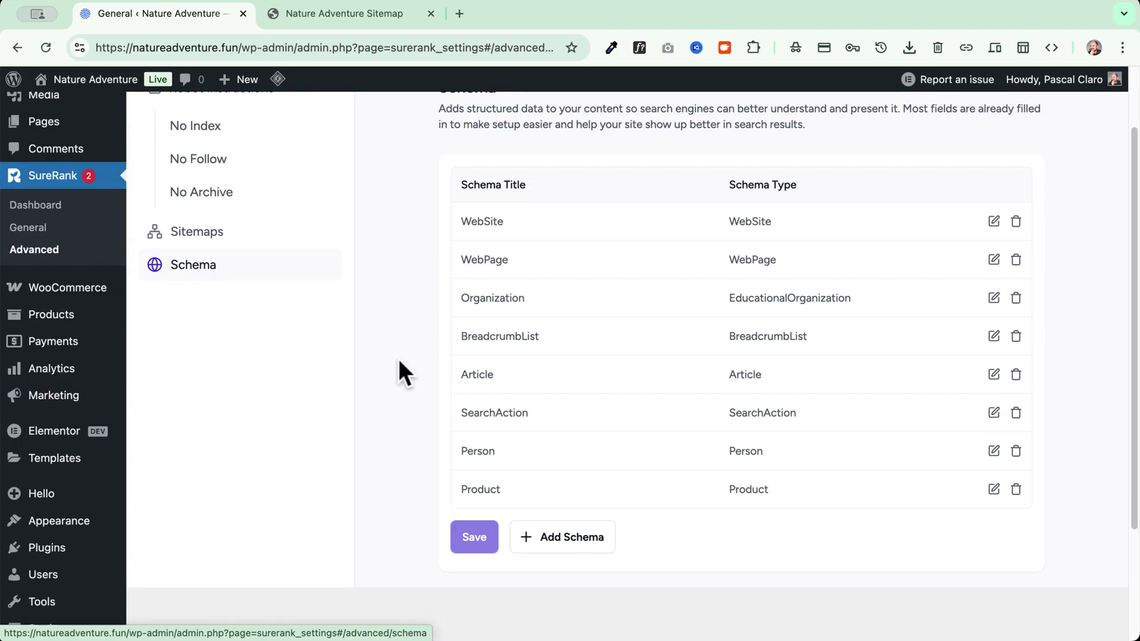
click(988, 222)
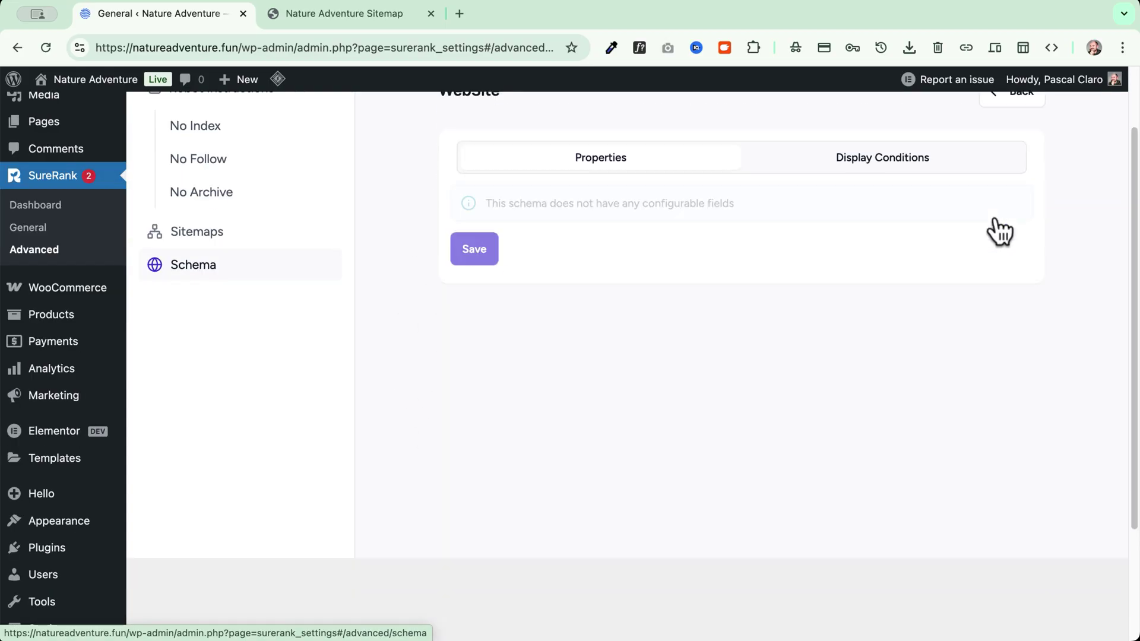
scroll(418, 392, down, 5)
scroll(418, 380, up, 5)
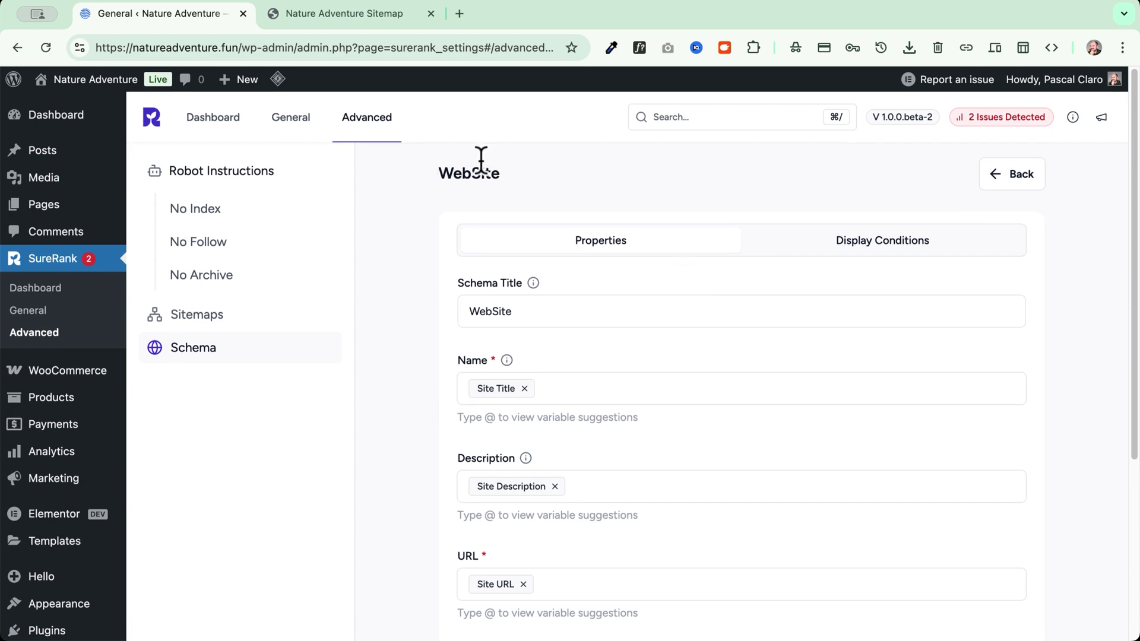
click(1038, 173)
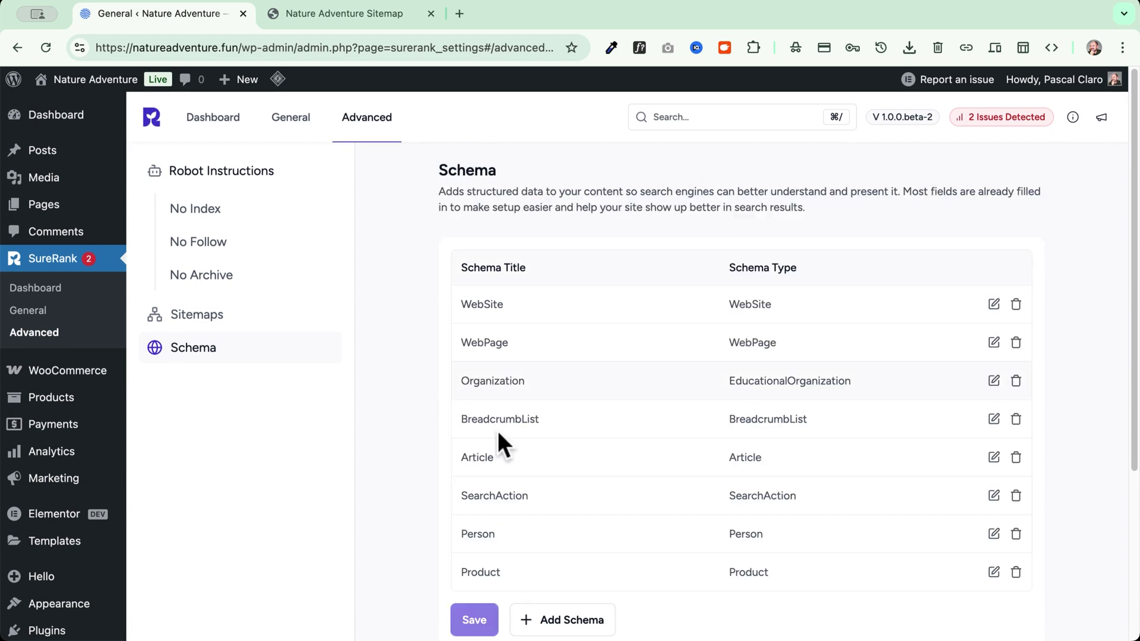
- Browse the schema types available in Add Schema, then close it without adding one
scroll(426, 475, down, 3)
click(552, 444)
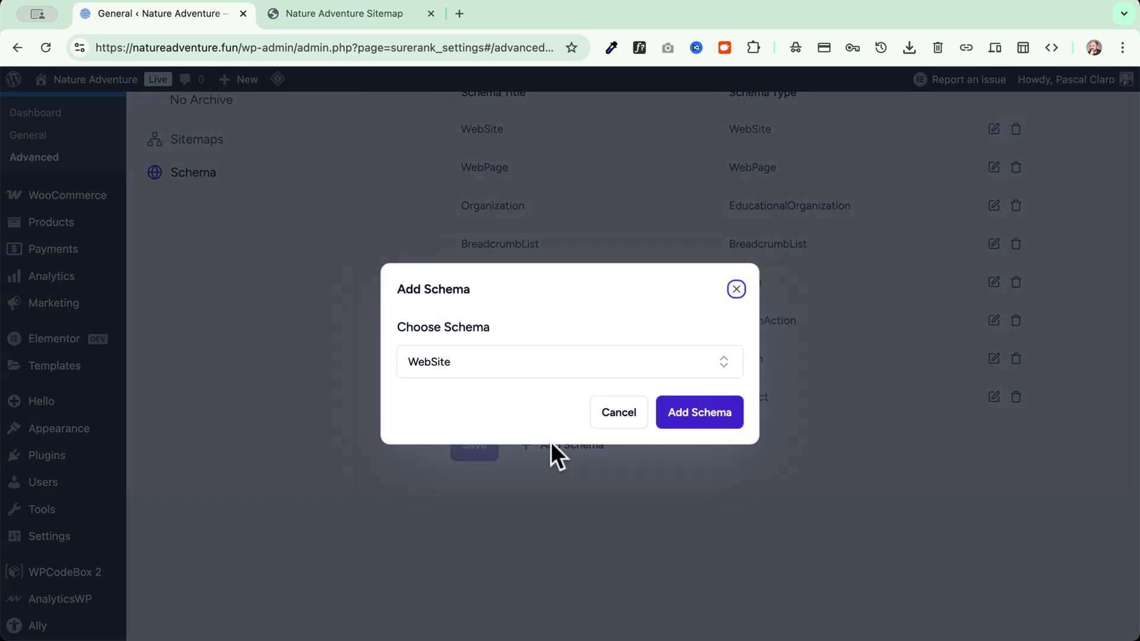
click(504, 371)
scroll(490, 486, down, 3)
scroll(491, 486, up, 3)
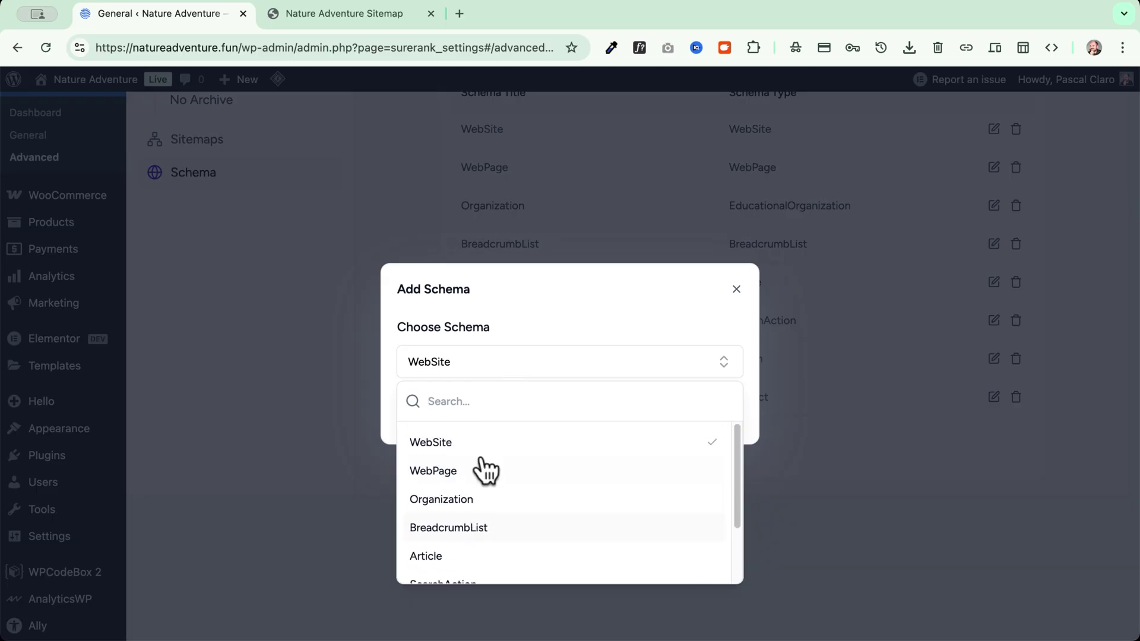
scroll(446, 522, down, 3)
scroll(445, 522, up, 3)
click(735, 292)
scroll(394, 424, up, 3)
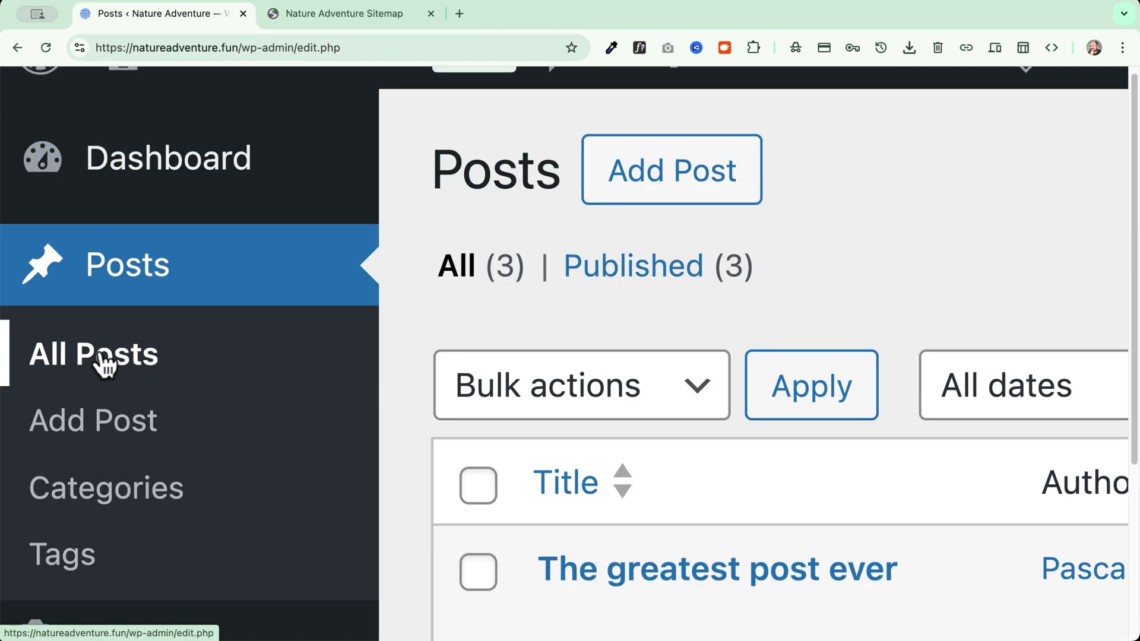
- Open the SEO checks for 'The greatest post ever' and expand its passed checks
key(ctrl+0)
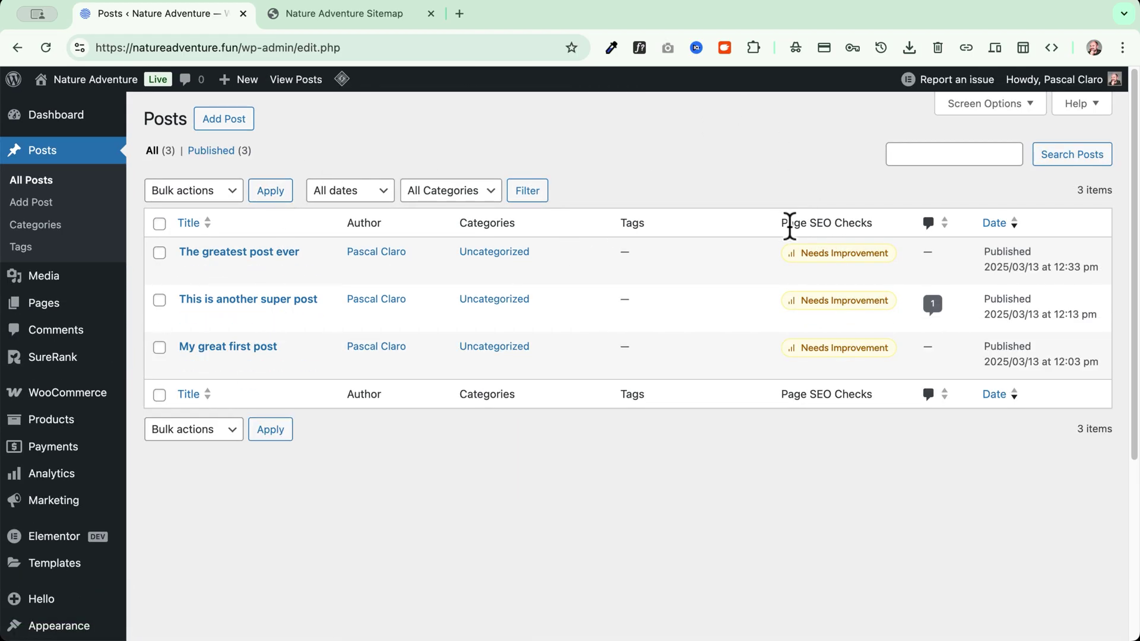
click(845, 254)
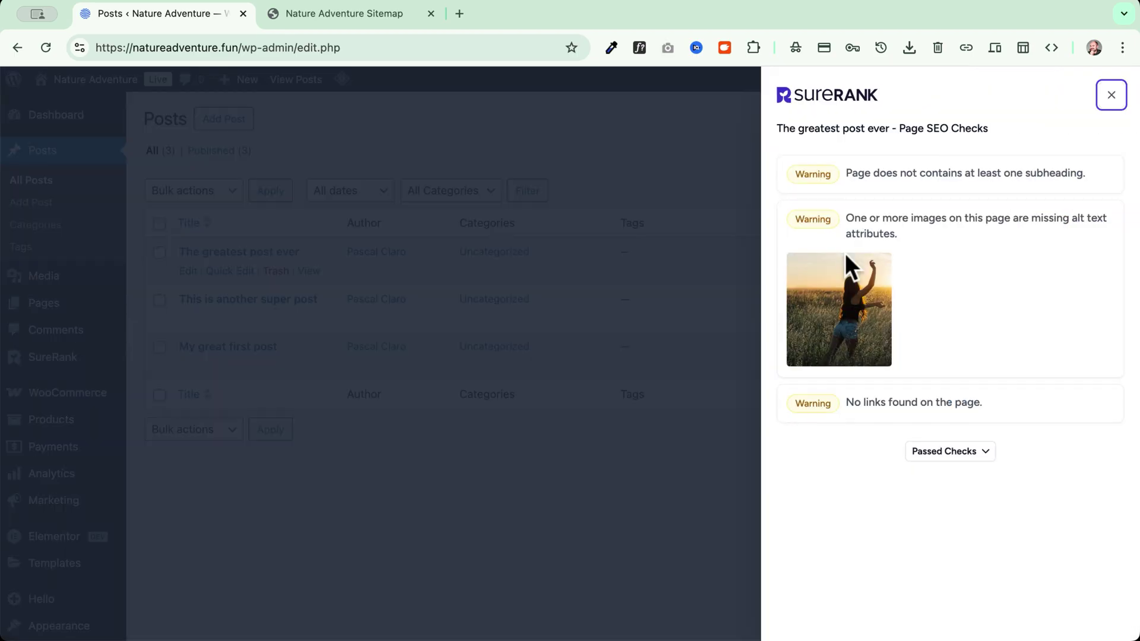
click(956, 451)
scroll(852, 494, down, 3)
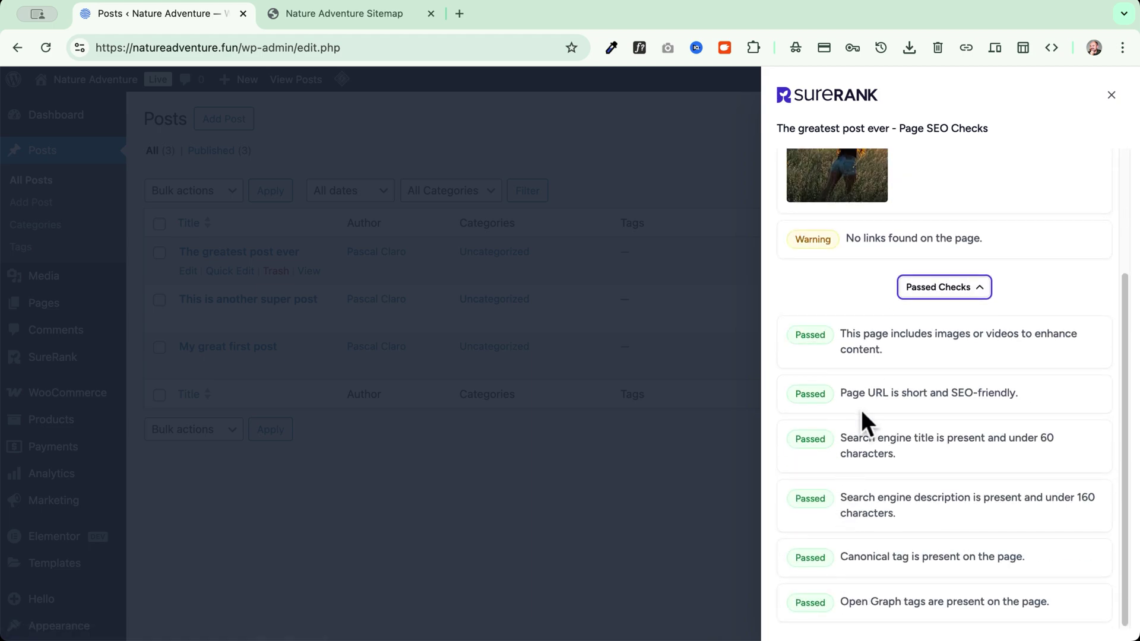
scroll(861, 410, up, 3)
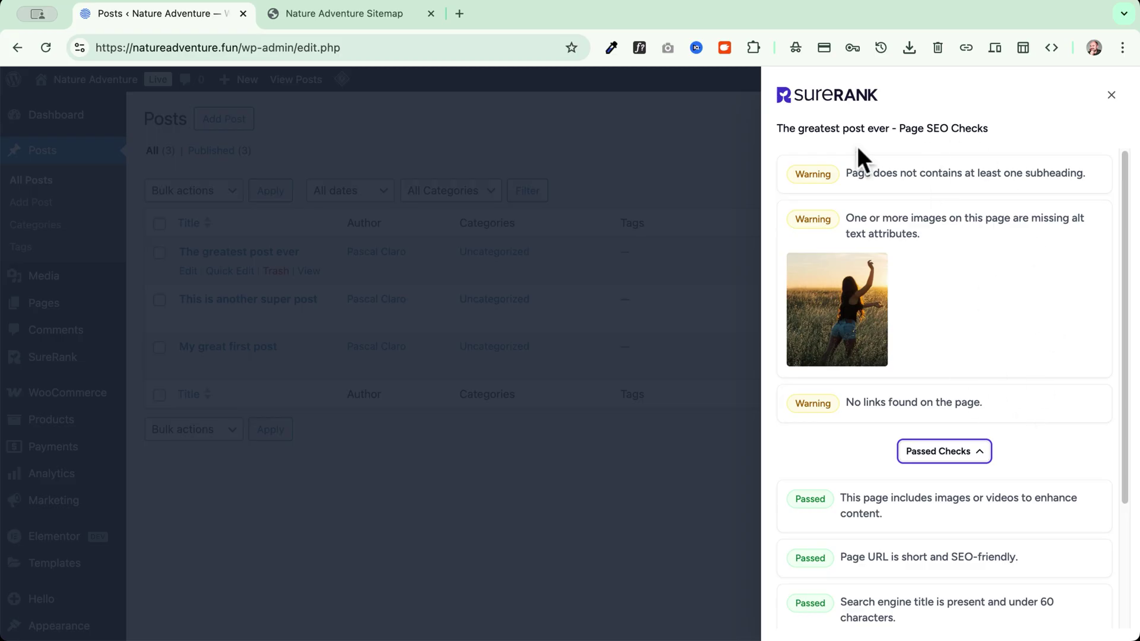
click(903, 394)
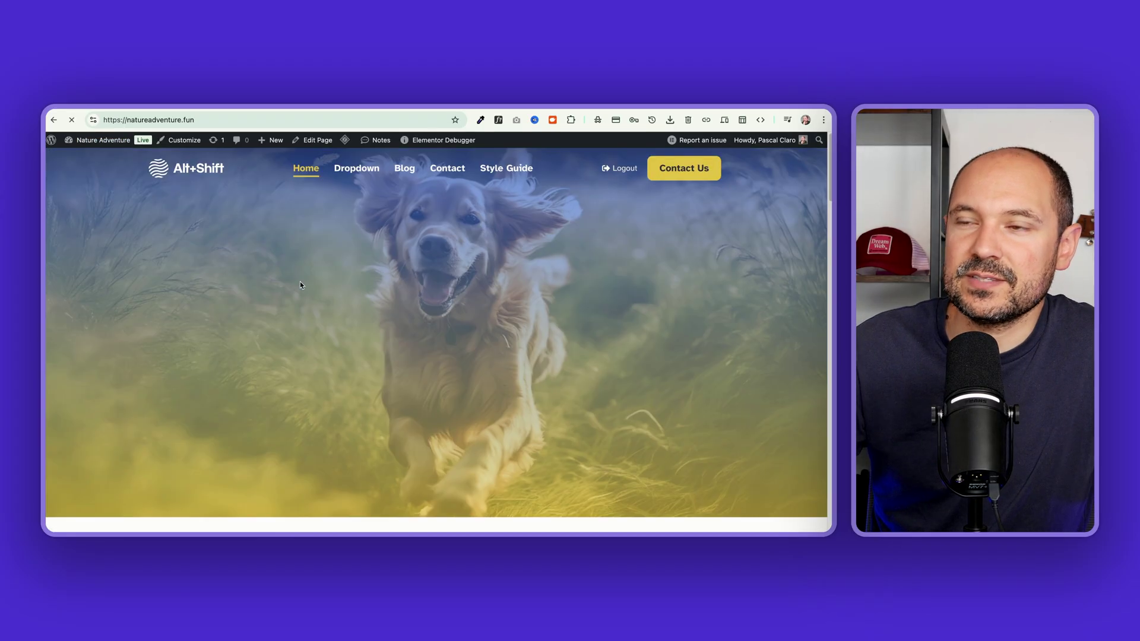
- Open the Home page in the block editor and show SureRank's Meta panel with its preview
mouse_move(112, 145)
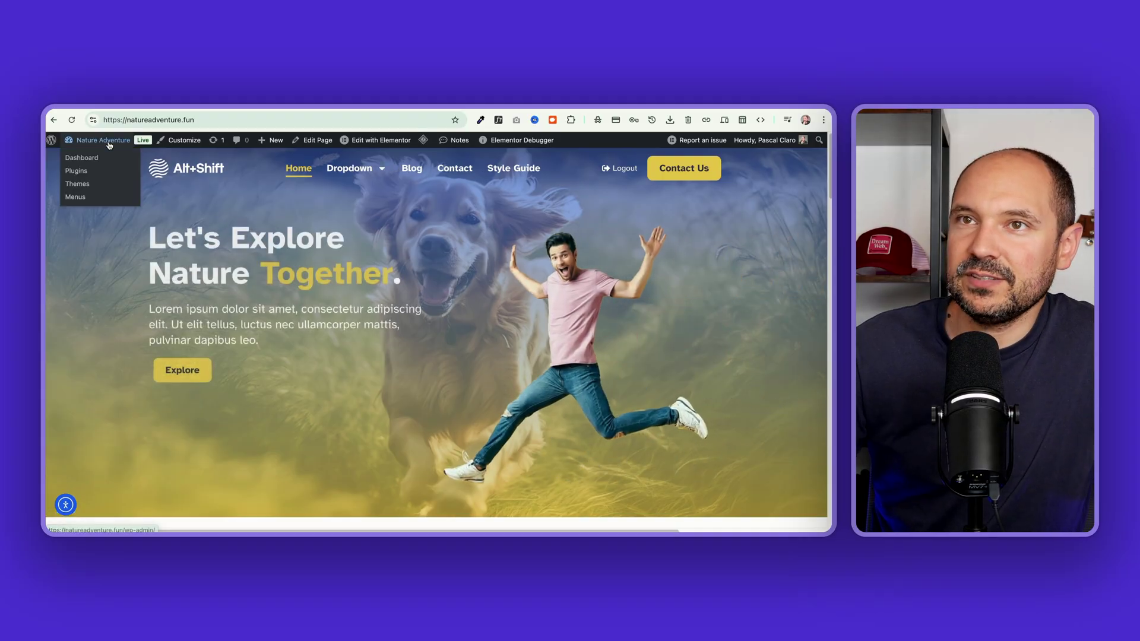
click(314, 140)
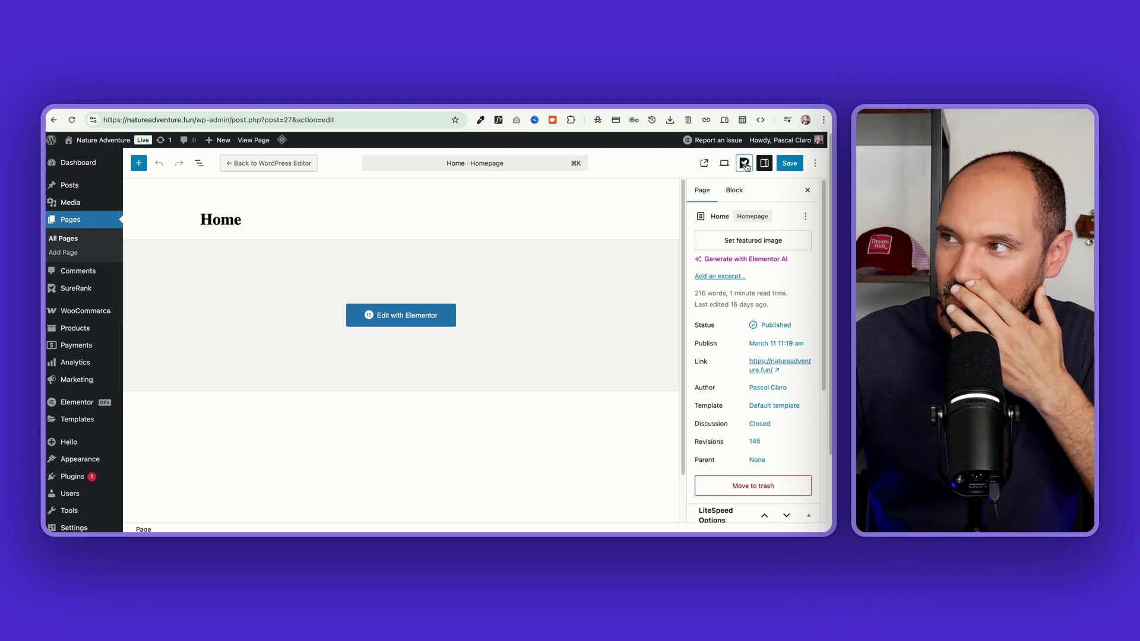
click(744, 168)
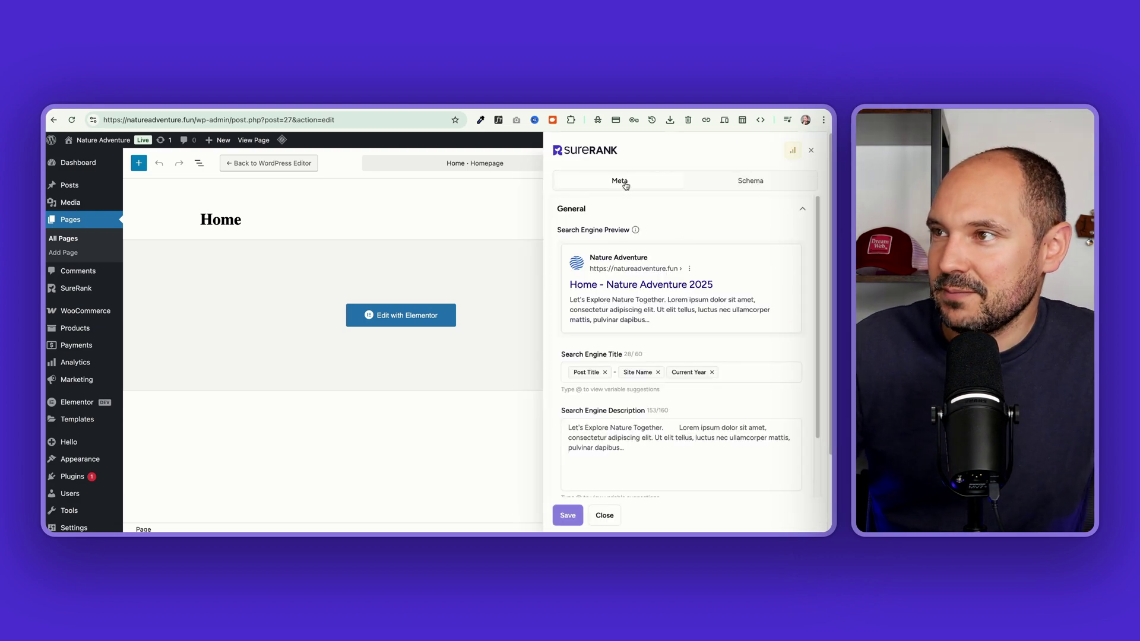
scroll(635, 231, down, 3)
scroll(650, 259, up, 3)
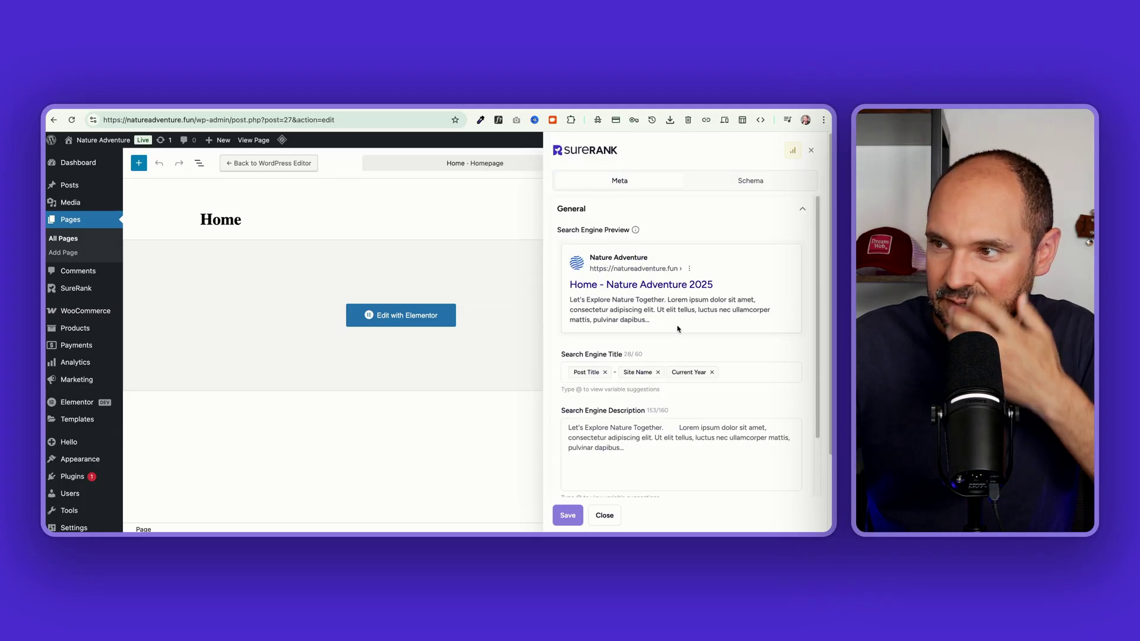
scroll(679, 328, down, 1)
scroll(679, 328, down, 1)
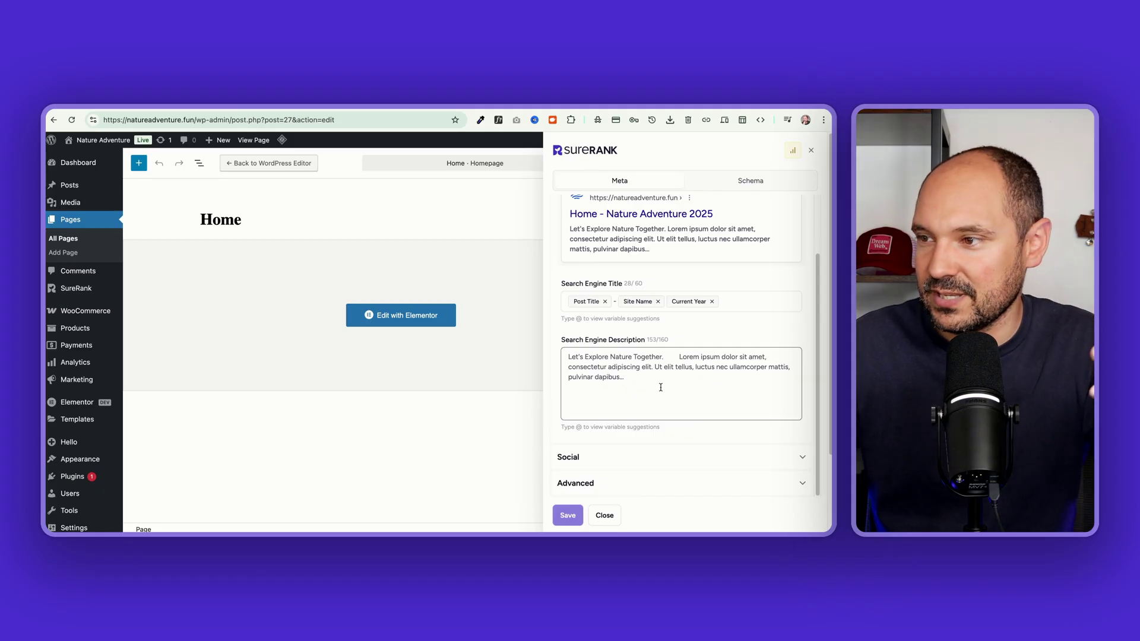
- Expand Social, review the Facebook preview, and reach the Advanced robots and canonical URL settings
click(660, 461)
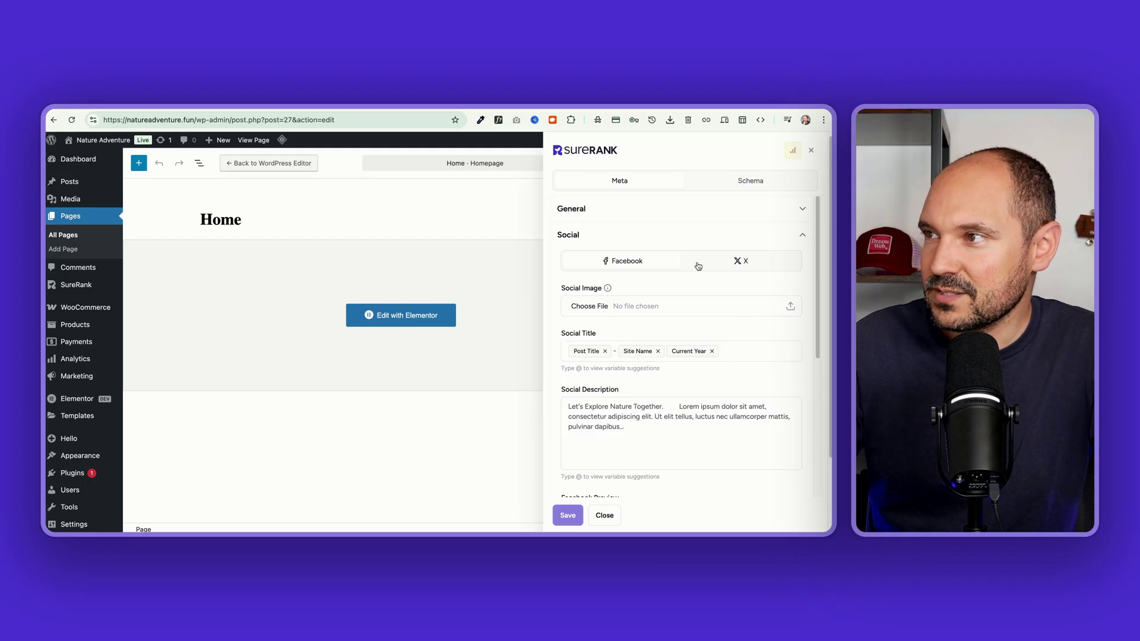
scroll(705, 282, down, 5)
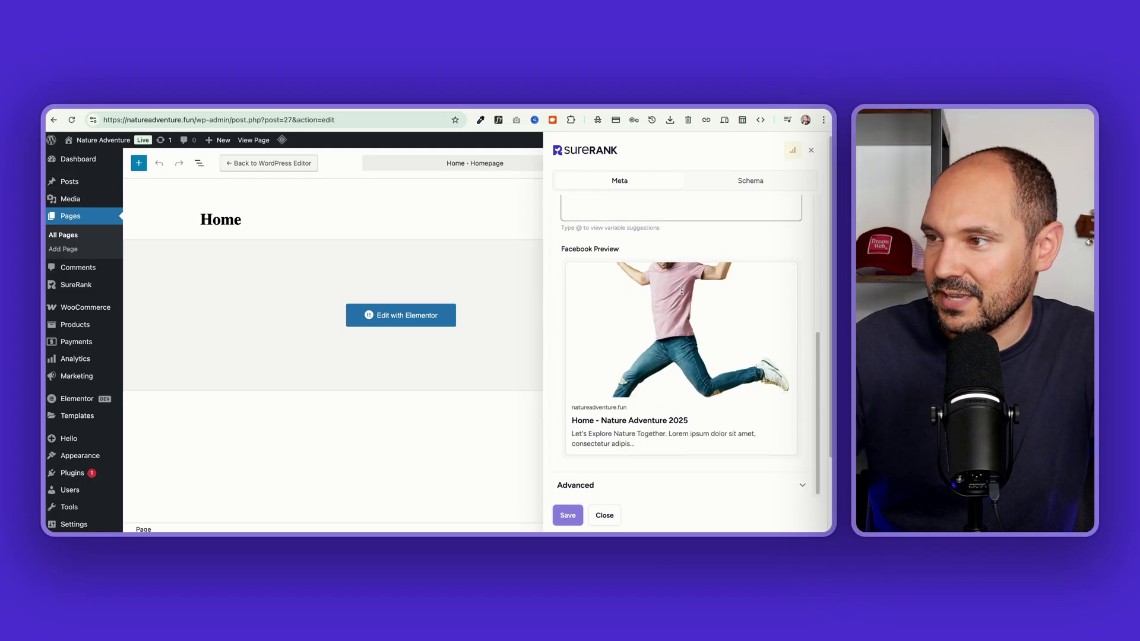
scroll(673, 387, down, 2)
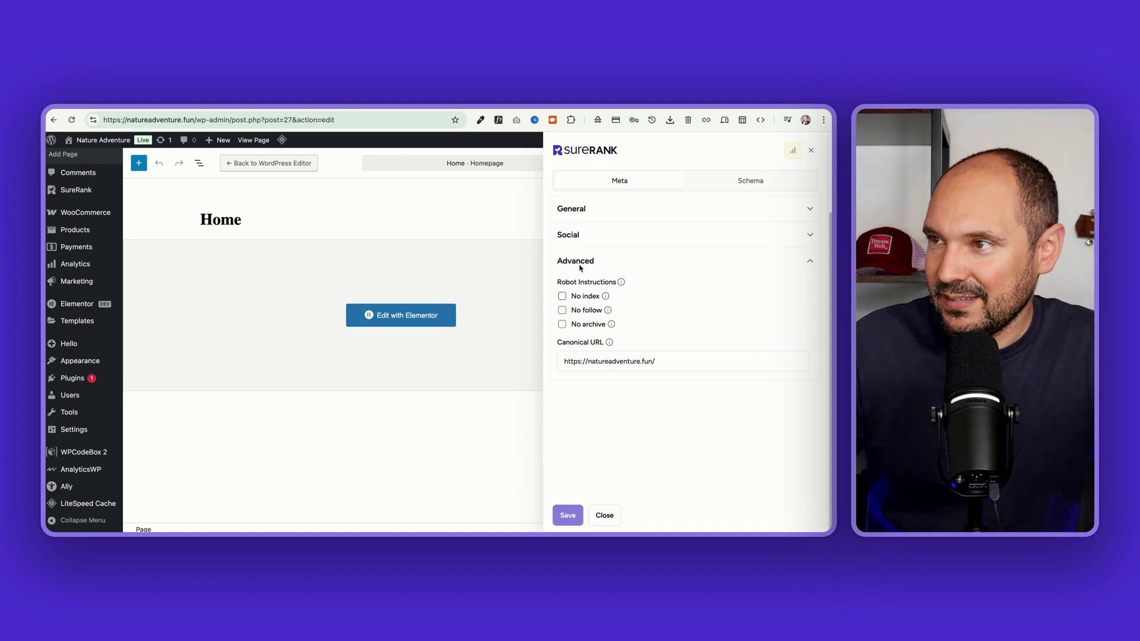
scroll(586, 251, up, 3)
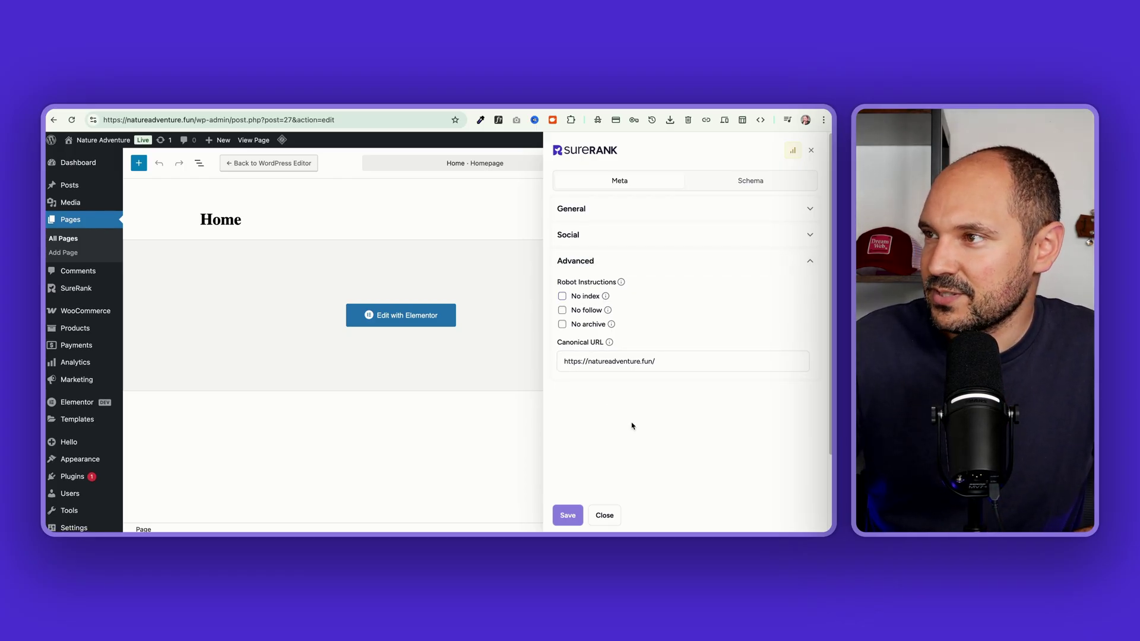
- Show the Home page's Schema section listing its five schemas in use
click(742, 184)
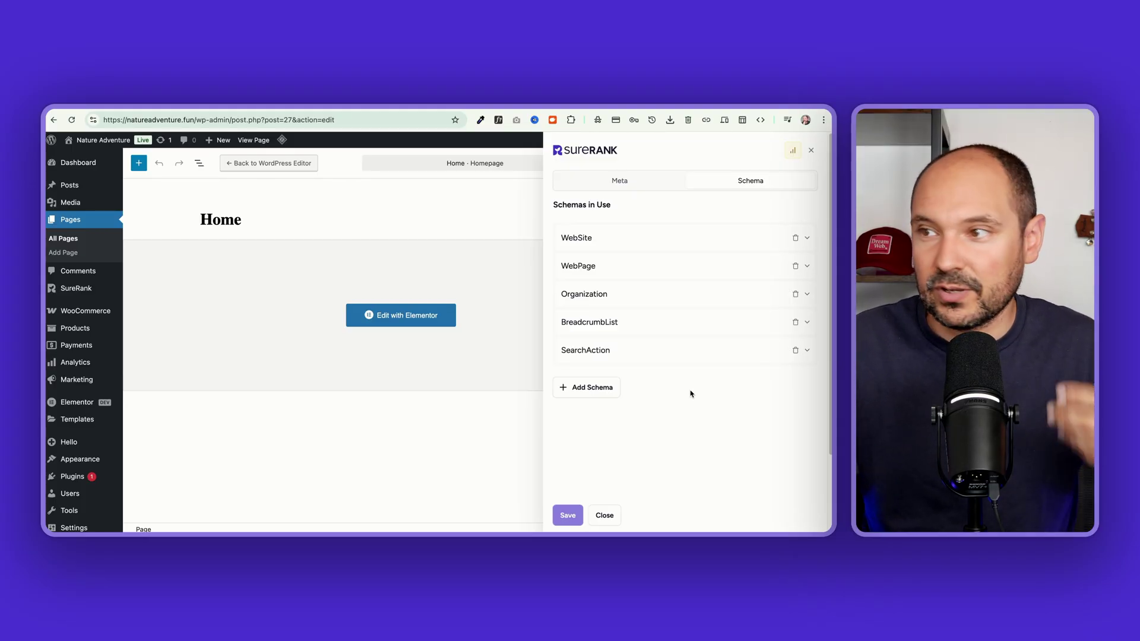
- Browse the Add Schema types (Article, Person, Product) and search 'books', which finds nothing
click(597, 391)
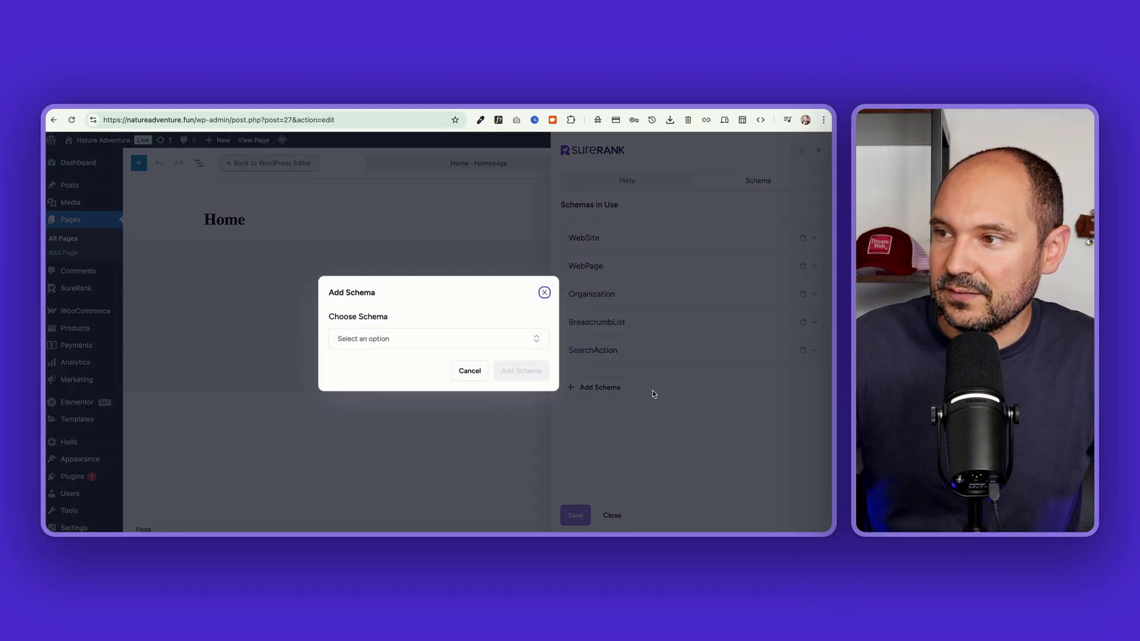
click(402, 346)
scroll(412, 410, down, 3)
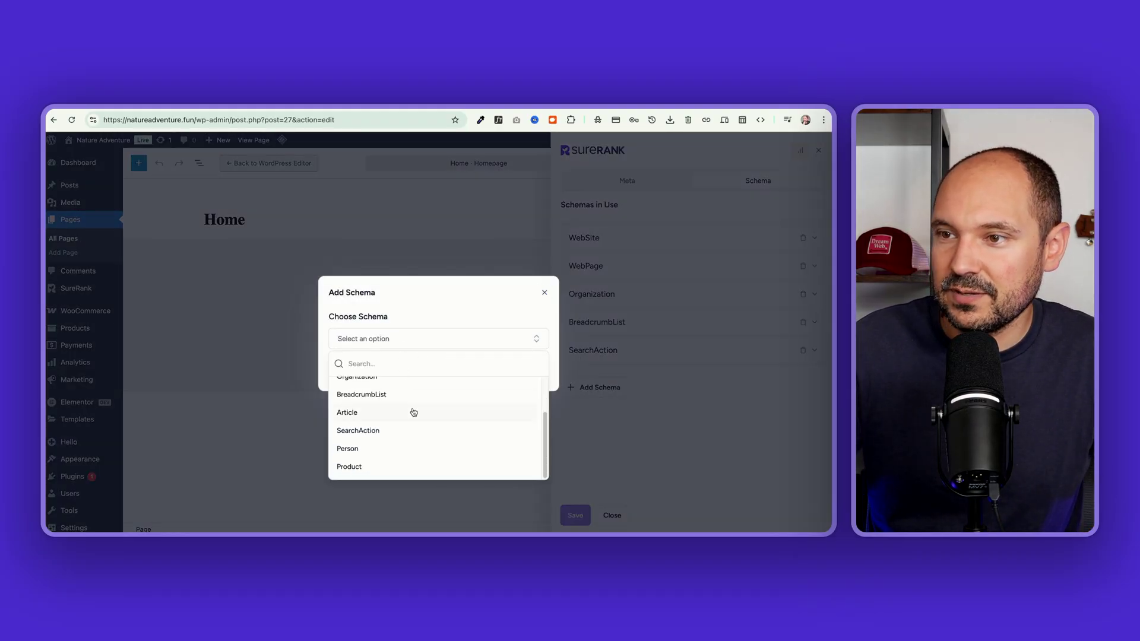
scroll(413, 412, up, 1)
scroll(414, 412, up, 2)
scroll(414, 412, down, 2)
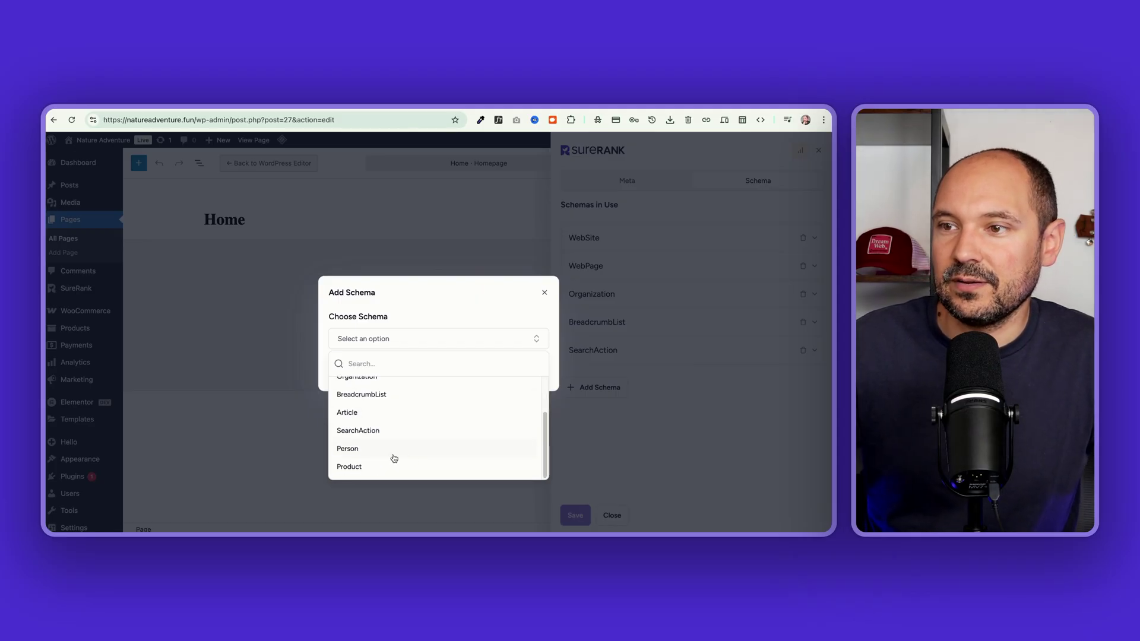
scroll(409, 451, up, 3)
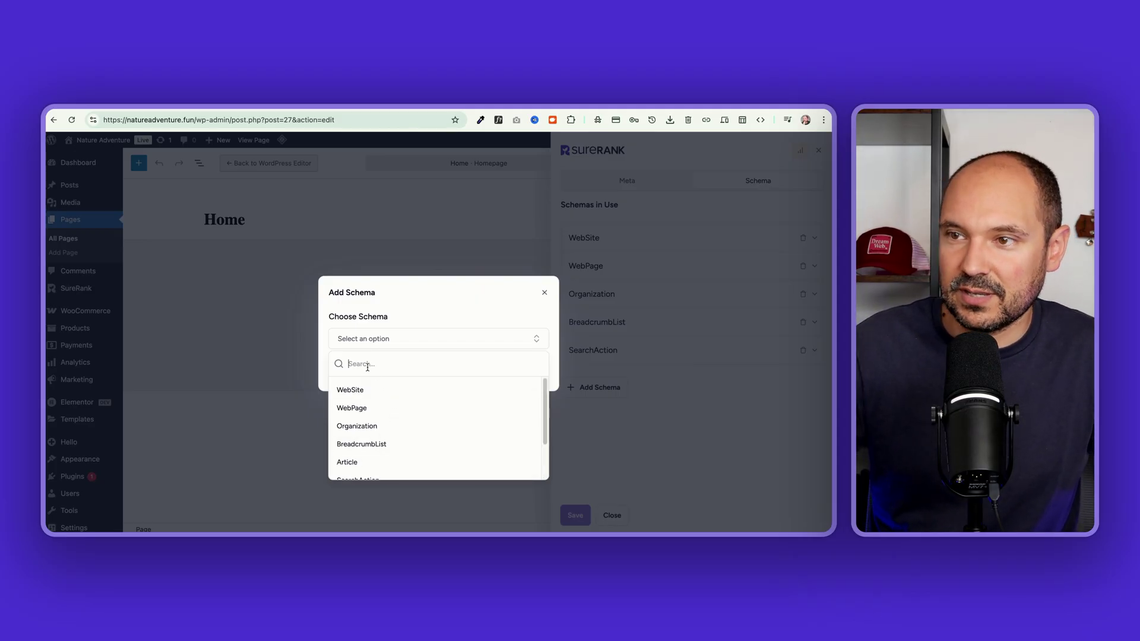
text(books)
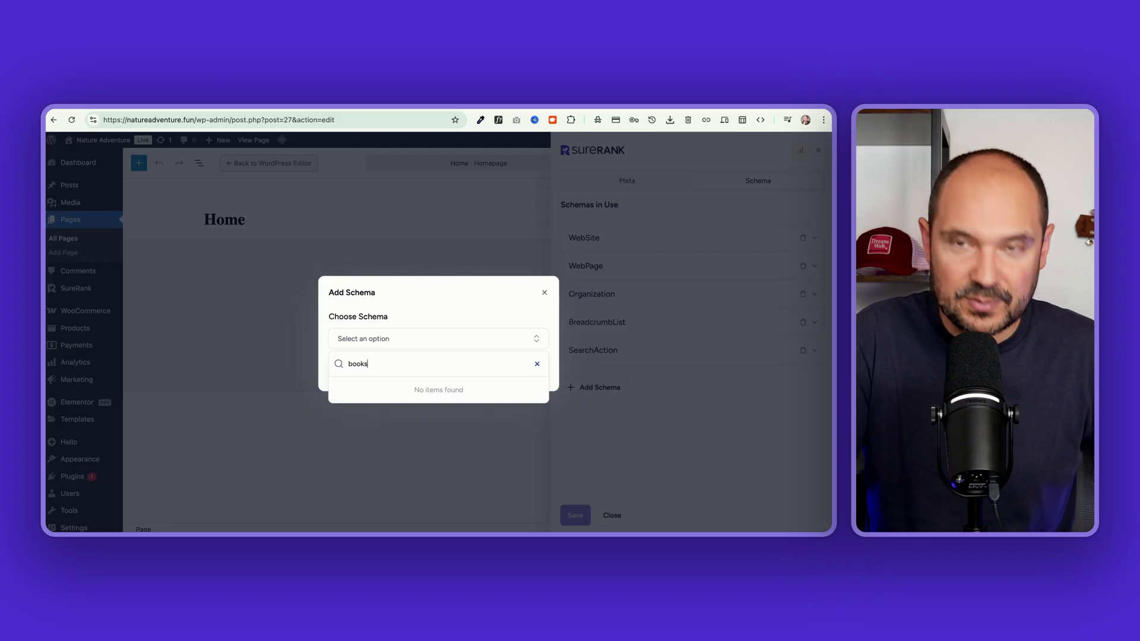
key(BackSpace)
key(BackSpace)
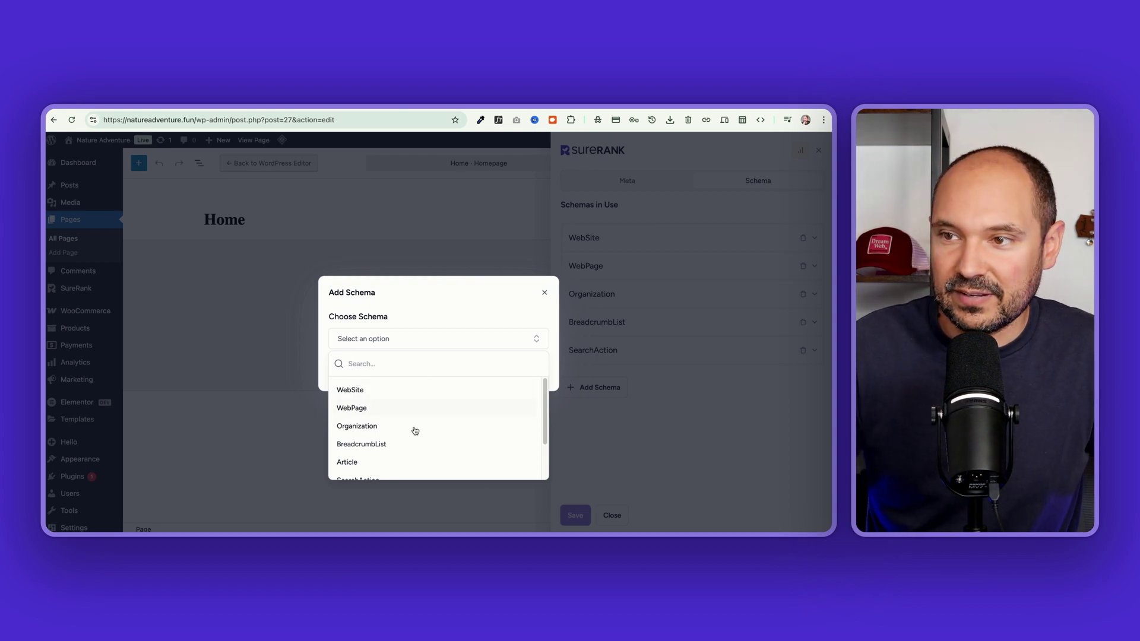
scroll(415, 431, down, 2)
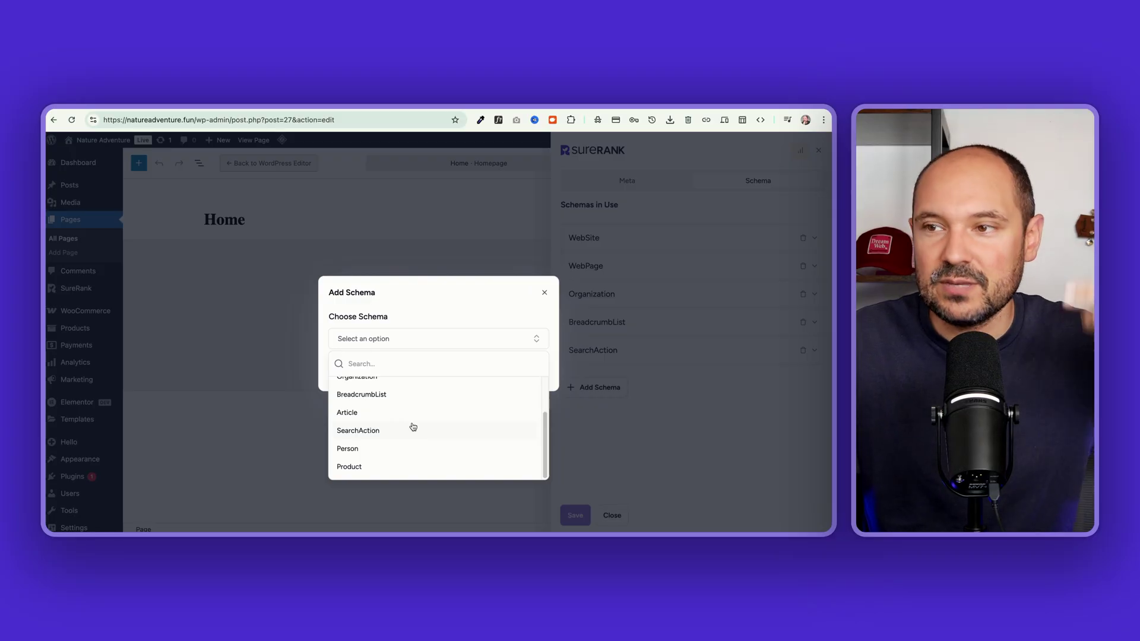
- Close the Add Schema dialog without adding anything and look over the Meta settings
click(545, 292)
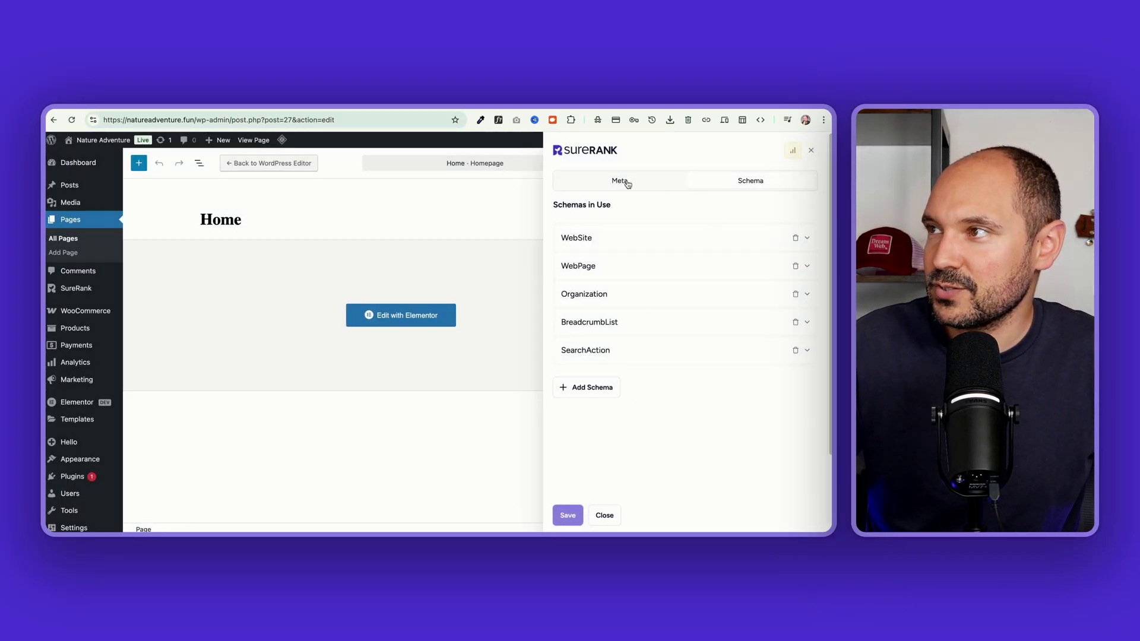
click(628, 184)
scroll(692, 453, down, 1)
scroll(692, 456, up, 1)
- Expand the WebSite, WebPage and Organization schemas in use to review their fields
click(757, 183)
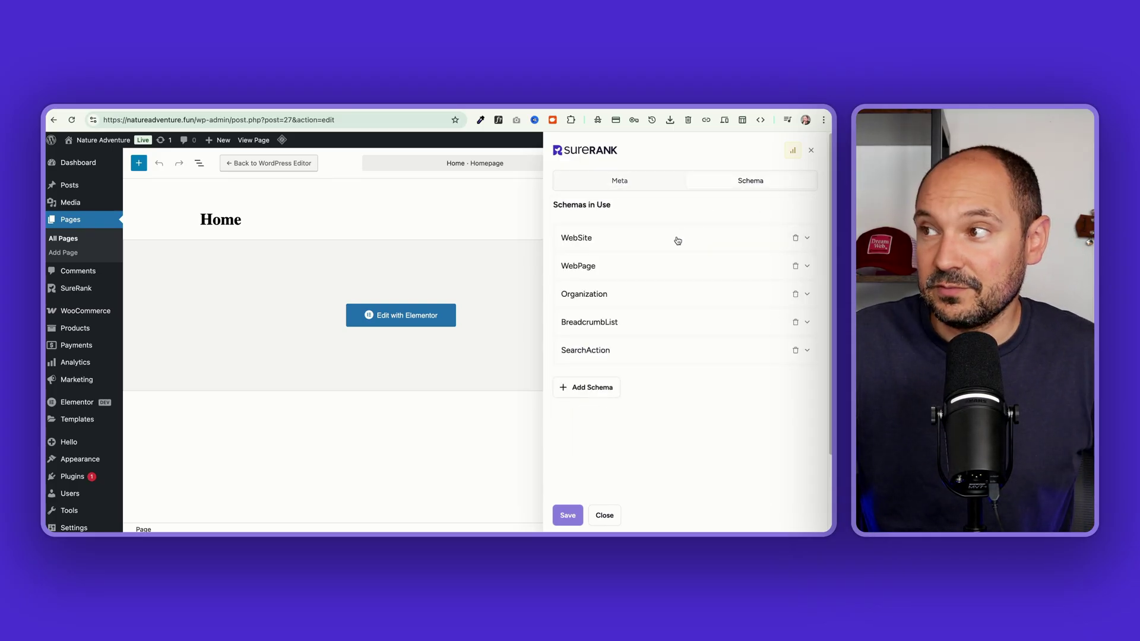
click(674, 240)
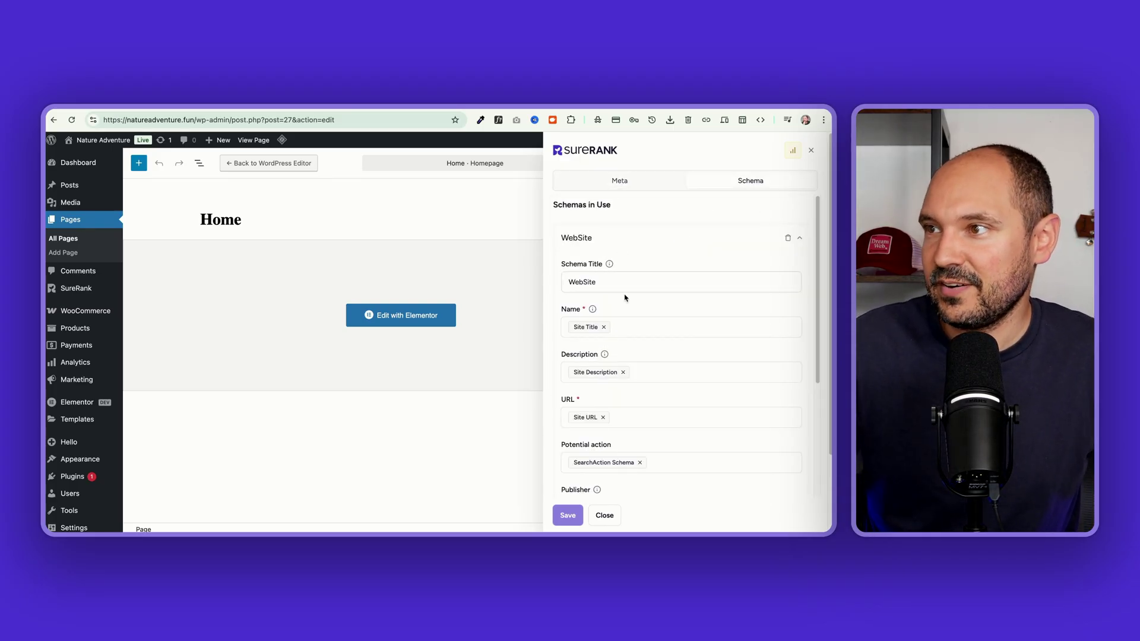
scroll(624, 298, down, 5)
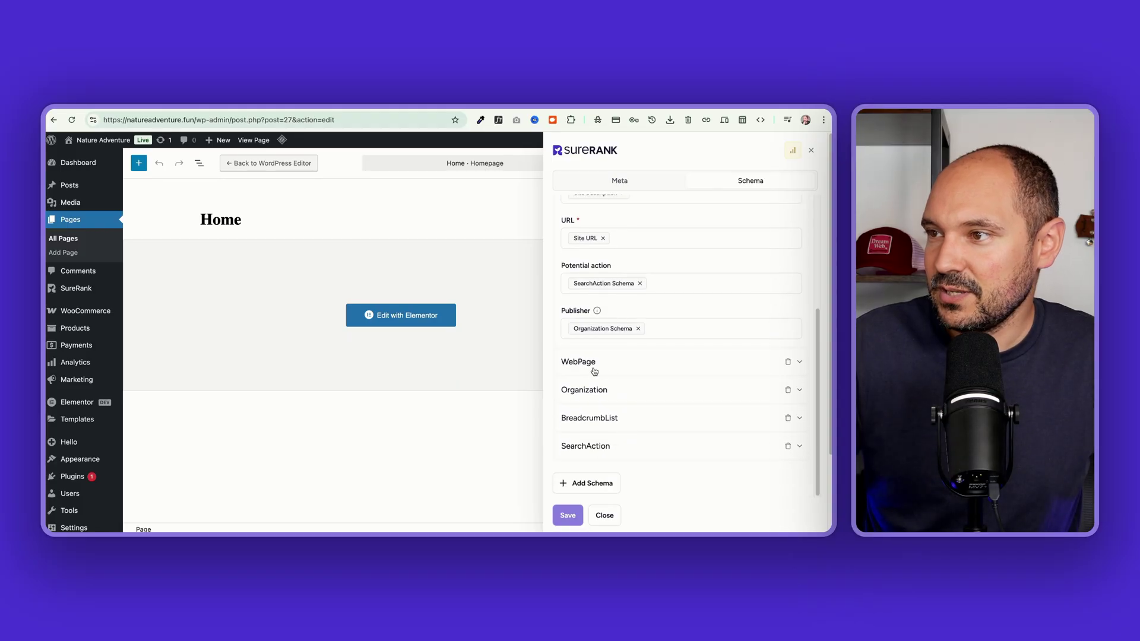
click(643, 361)
scroll(653, 389, down, 4)
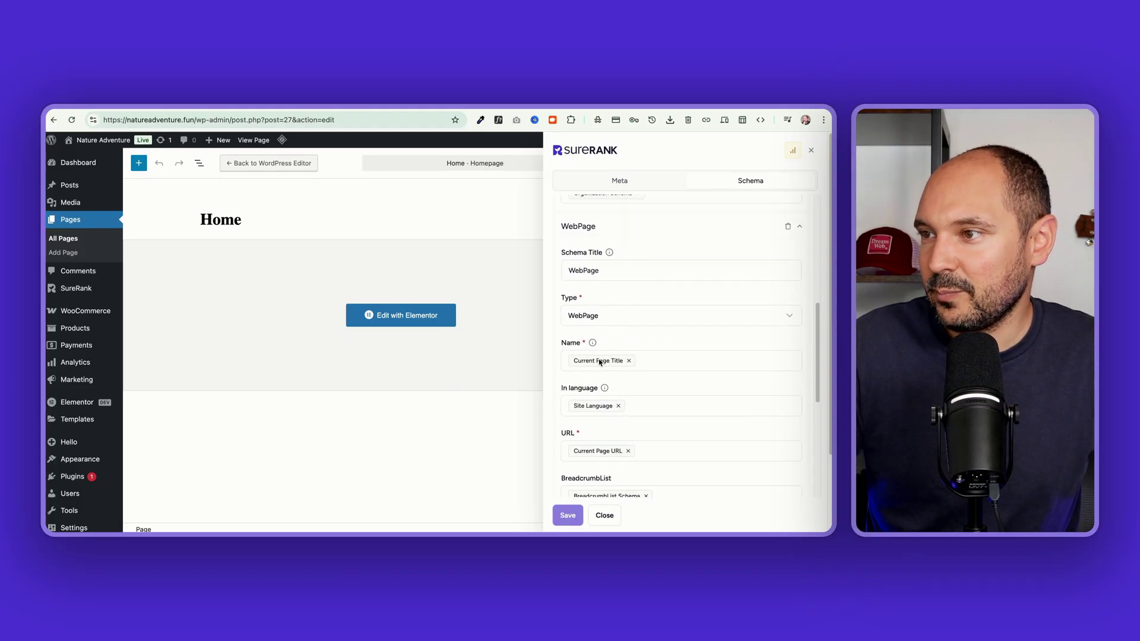
scroll(677, 401, down, 5)
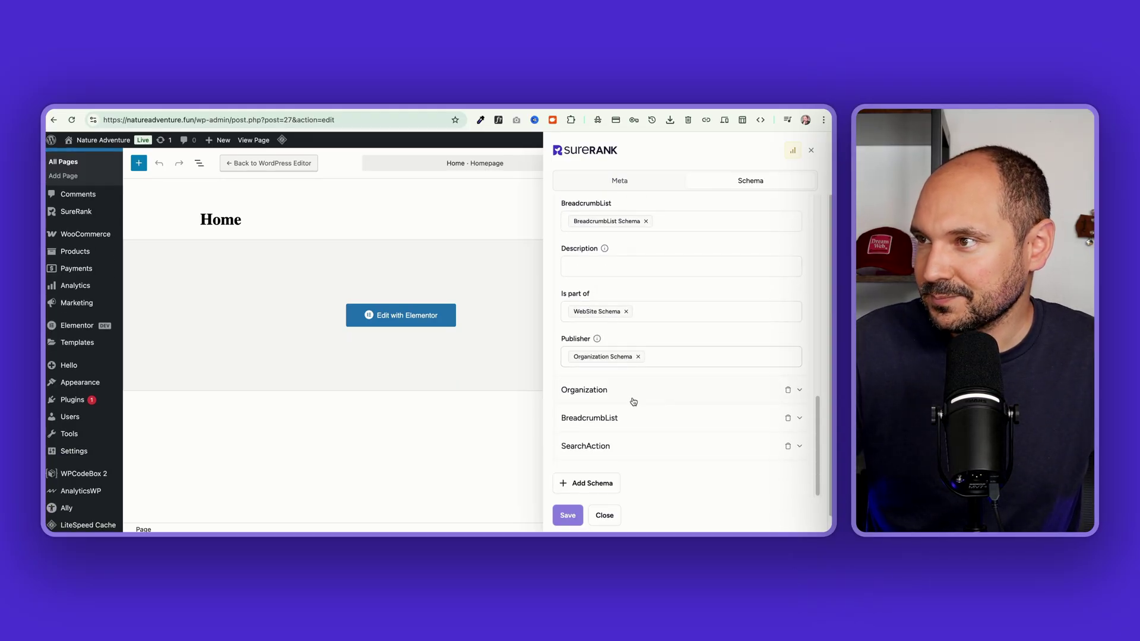
click(661, 314)
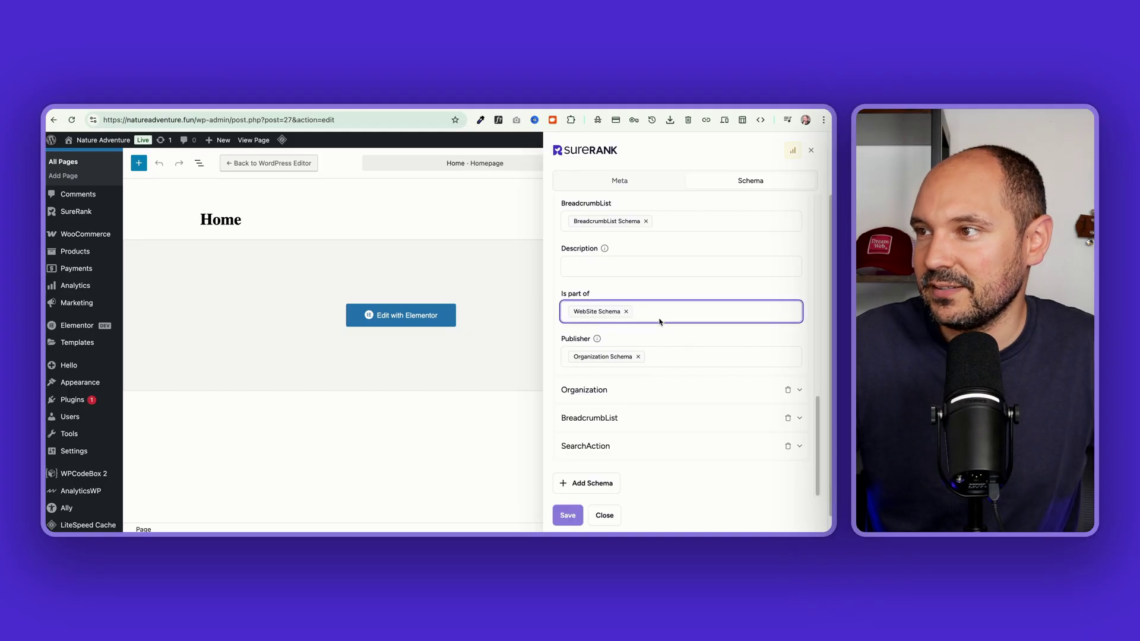
click(608, 392)
scroll(629, 431, down, 7)
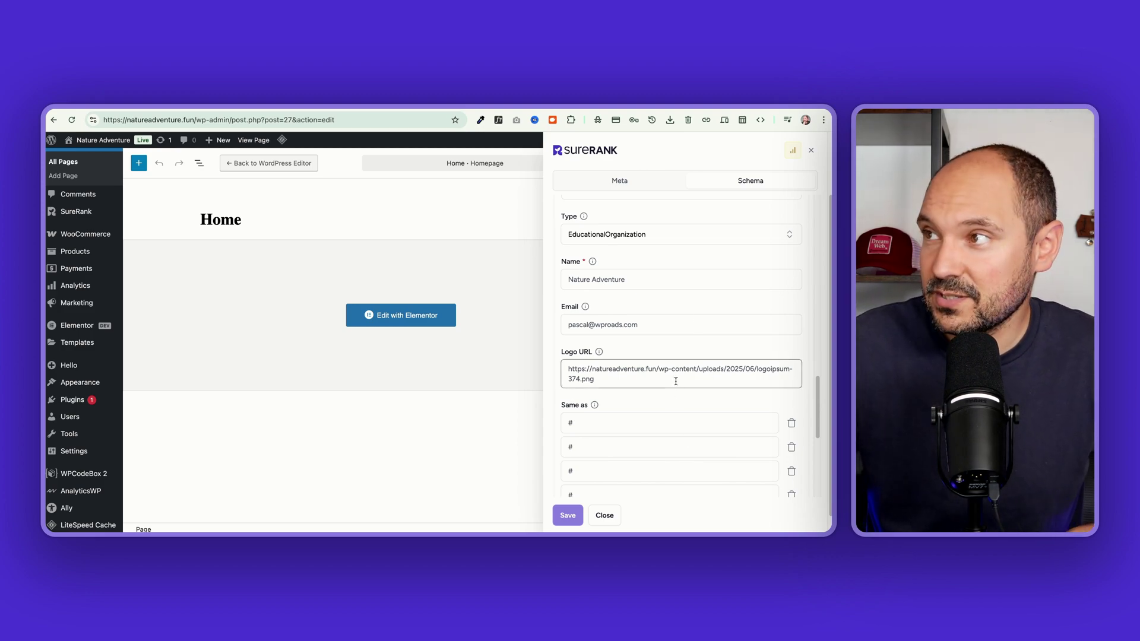
- Review the Home page SEO checks: the missing-alt-text warning, passed checks, and the dog image
click(793, 152)
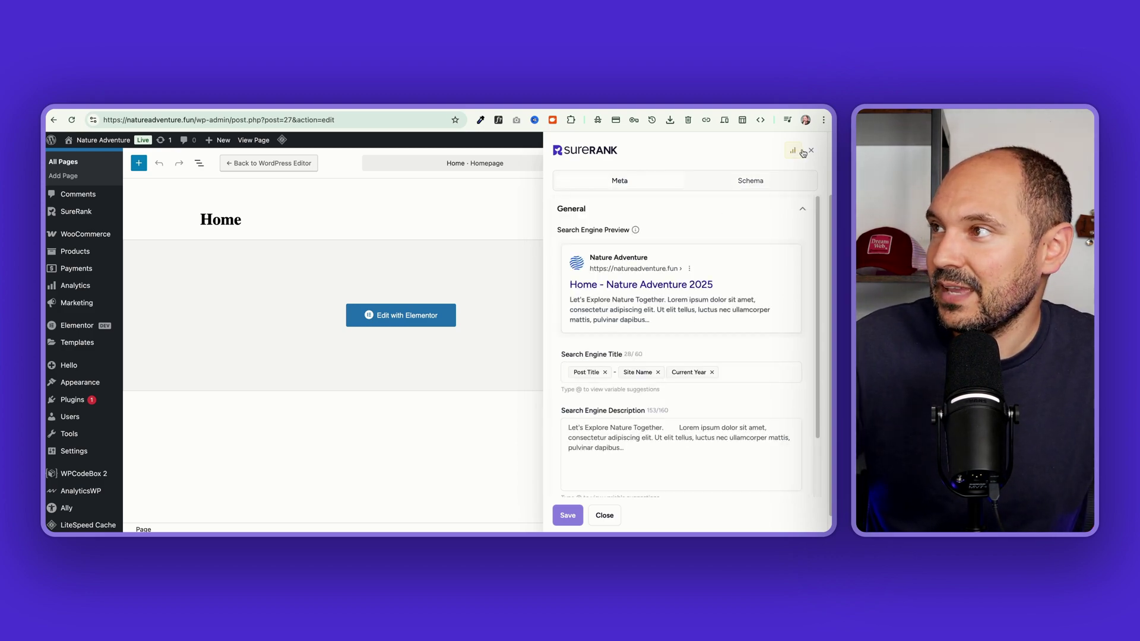
click(794, 152)
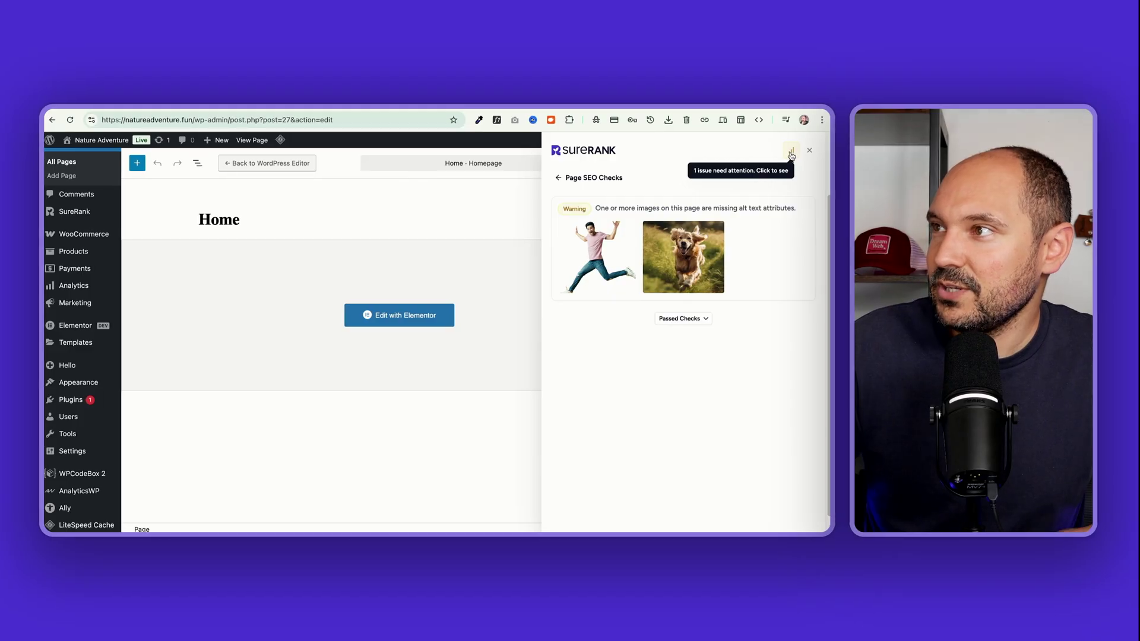
click(691, 322)
scroll(641, 279, down, 1)
scroll(590, 235, up, 1)
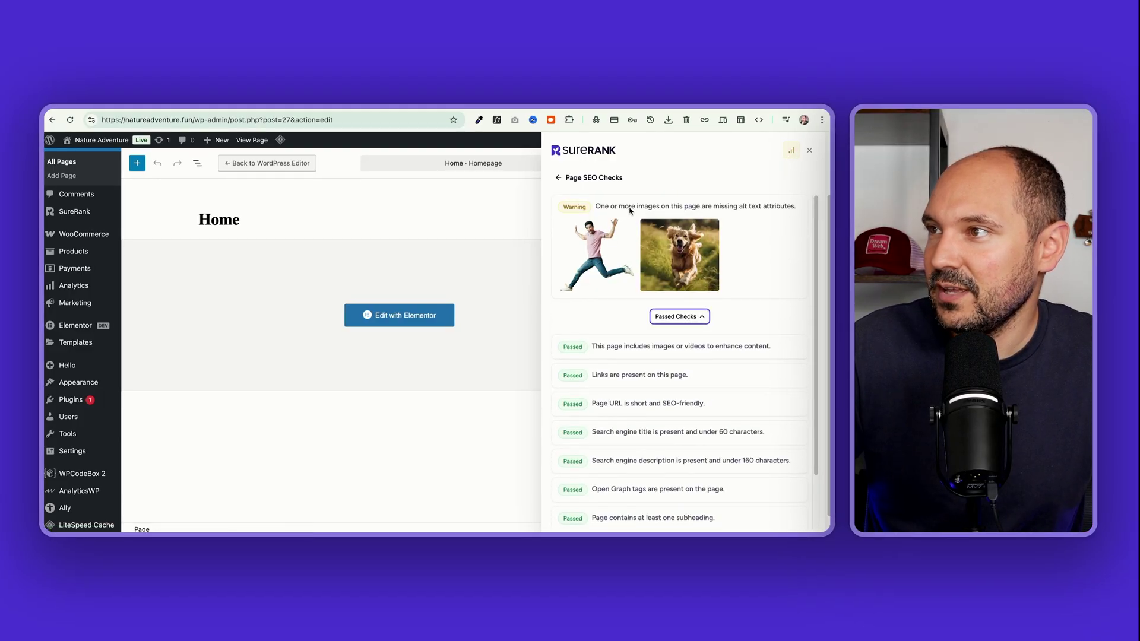
click(687, 259)
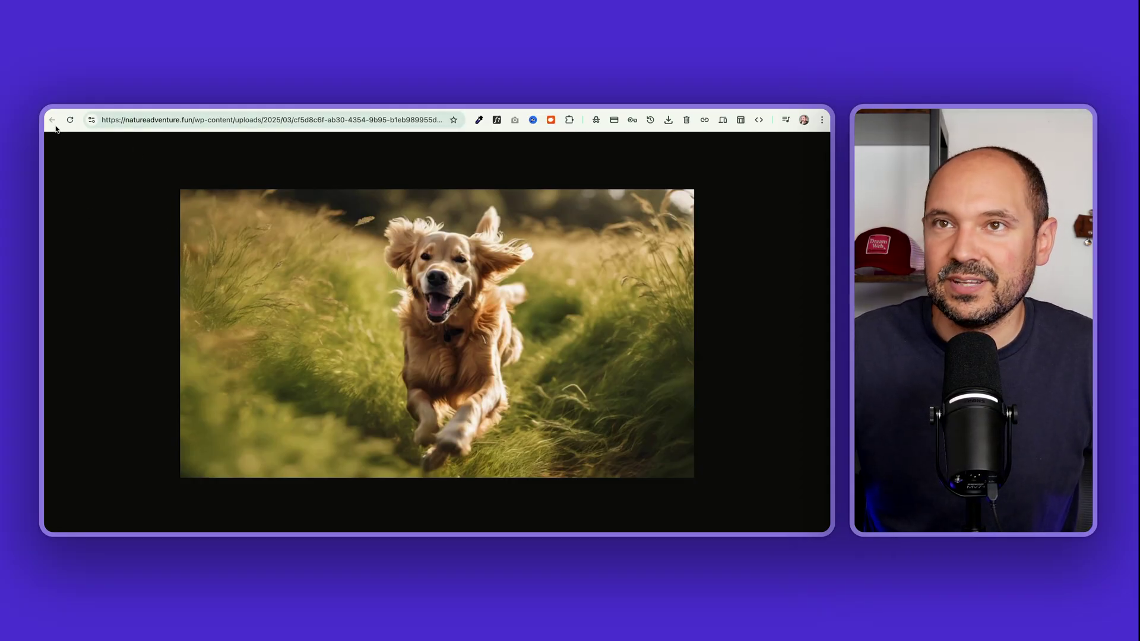
key(super+w)
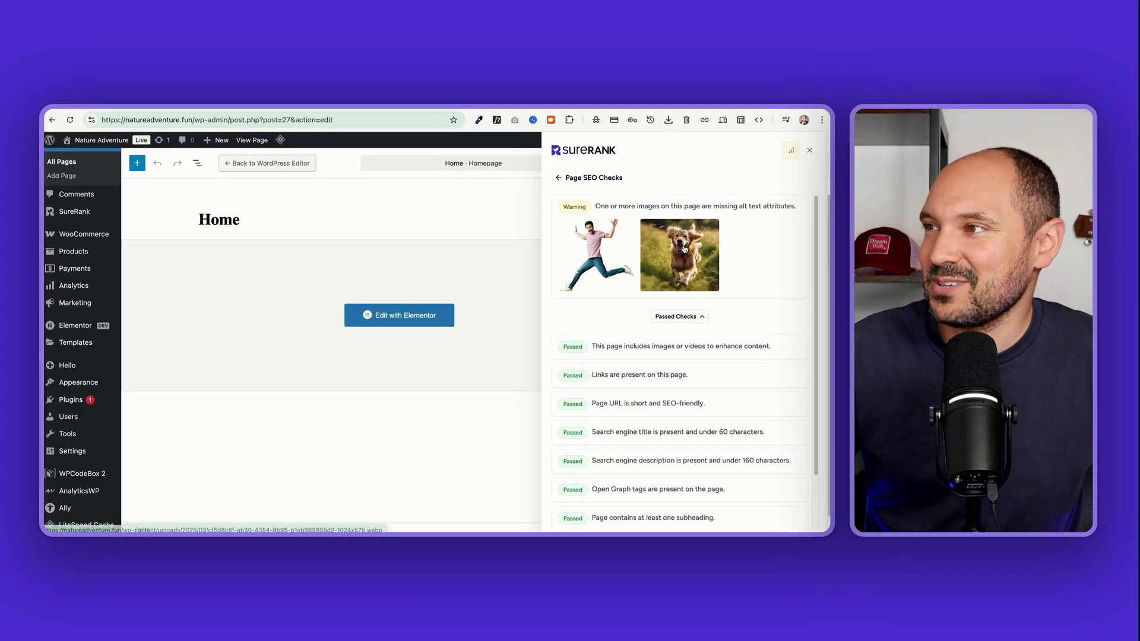
- Close the SureRank panel to leave the Home page at full width
click(807, 151)
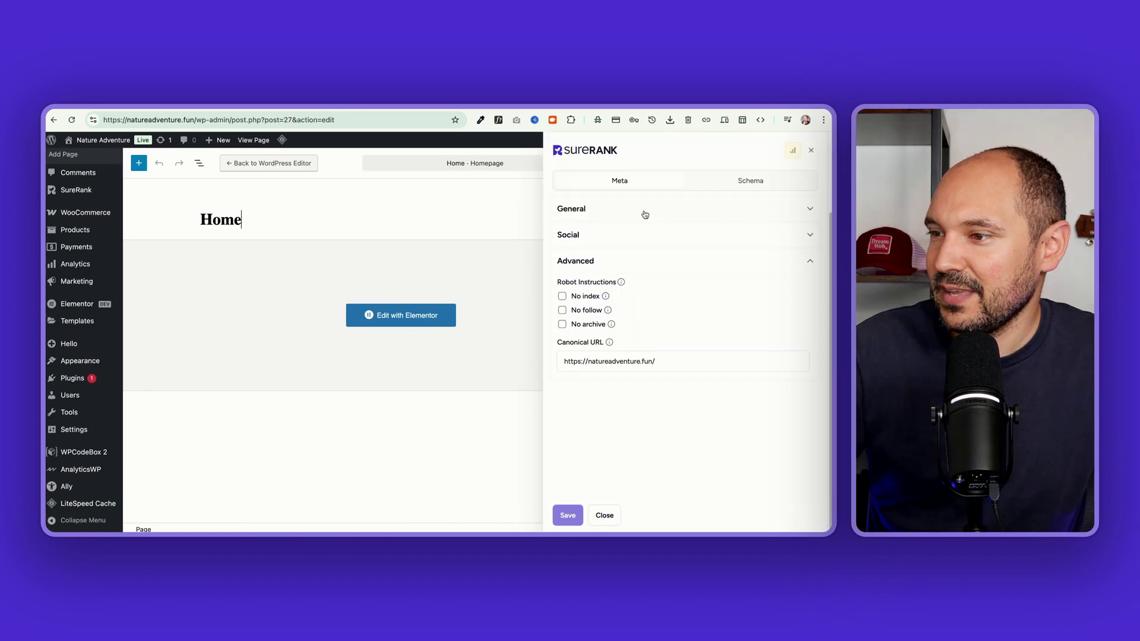